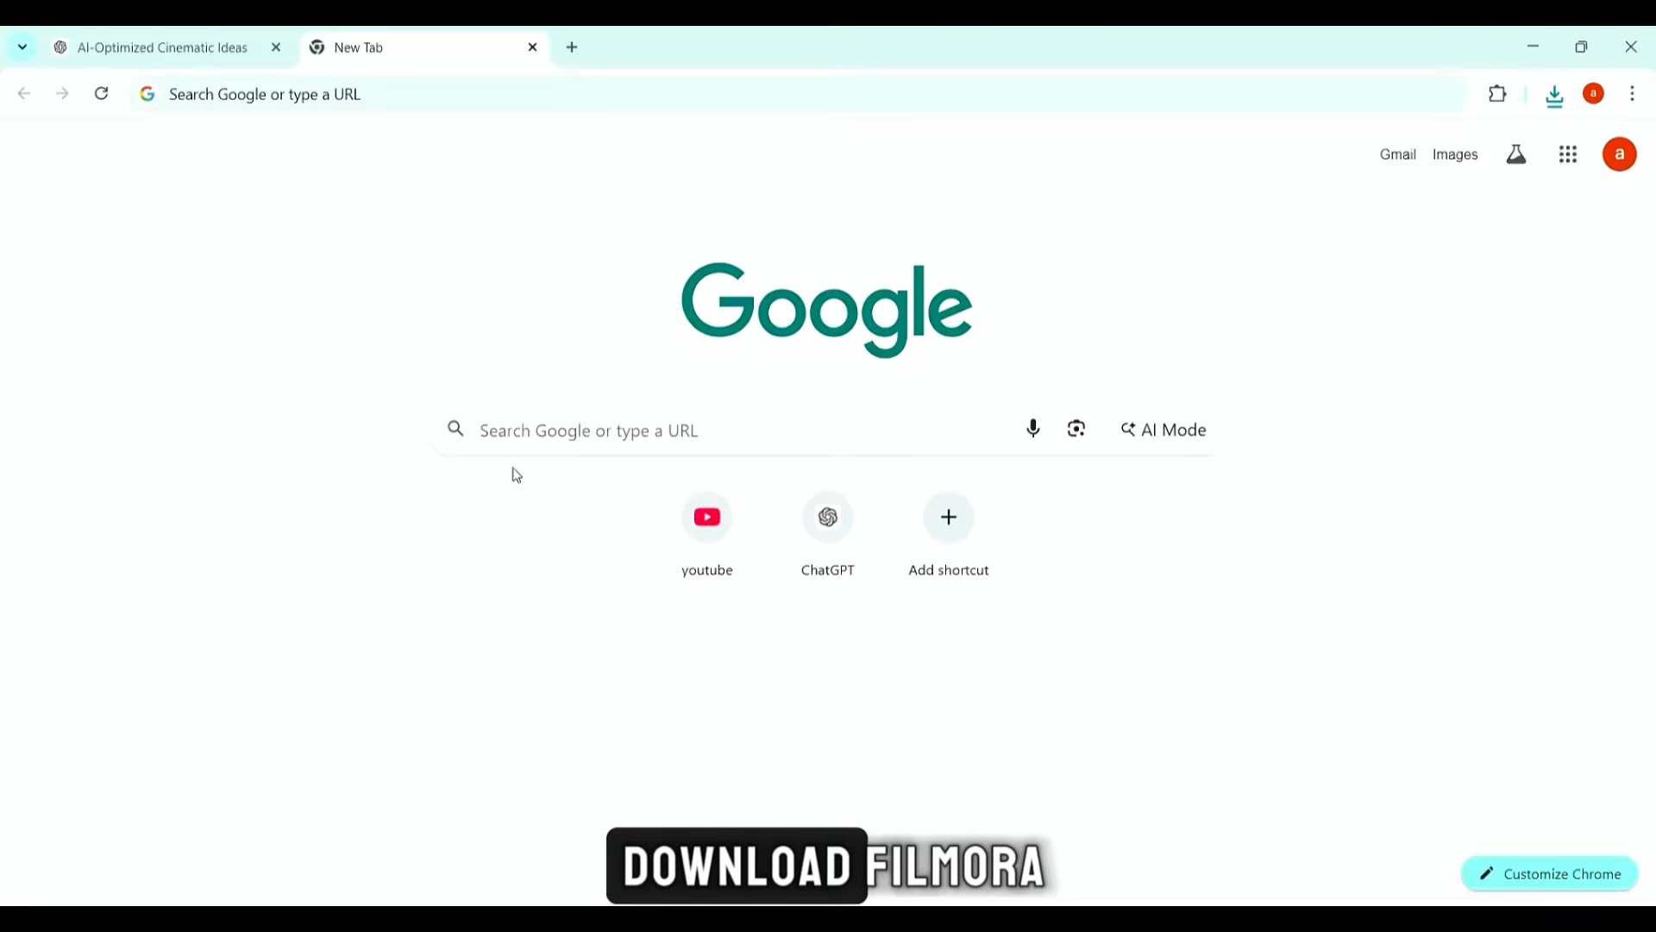
Step: Find the official Filmora Video Editor site through a web search for "filmora" and download the installer
{"action": "left_click", "coordinate": [540, 428]}
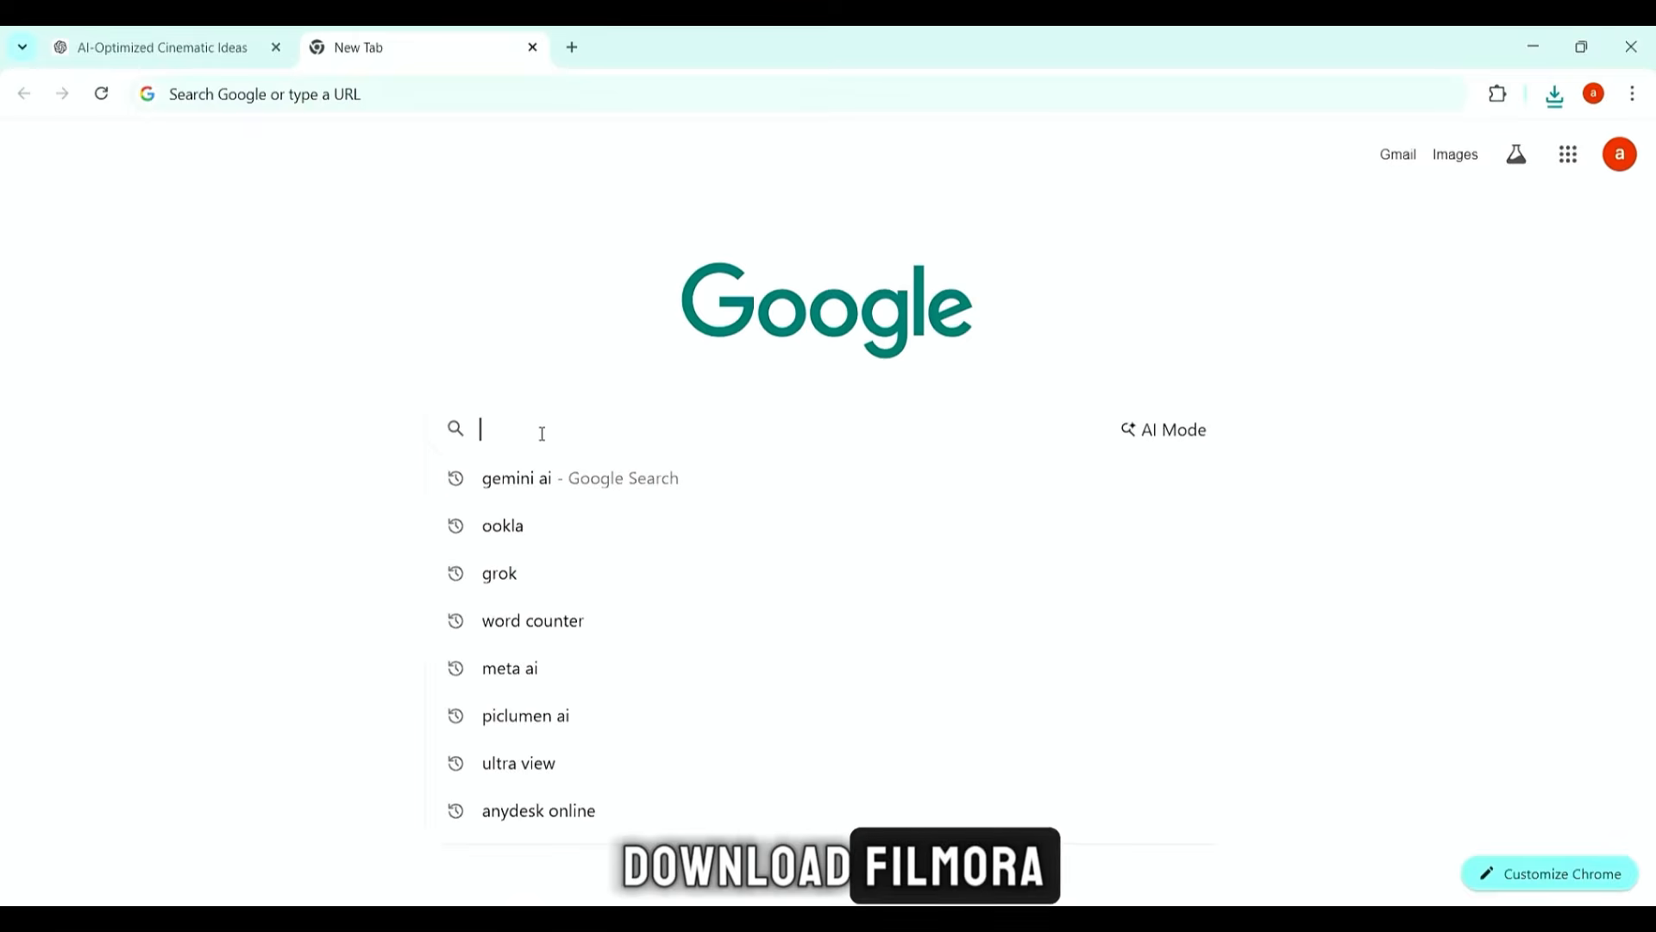
{"action": "type", "text": "filmora"}
{"action": "key", "text": "Return"}
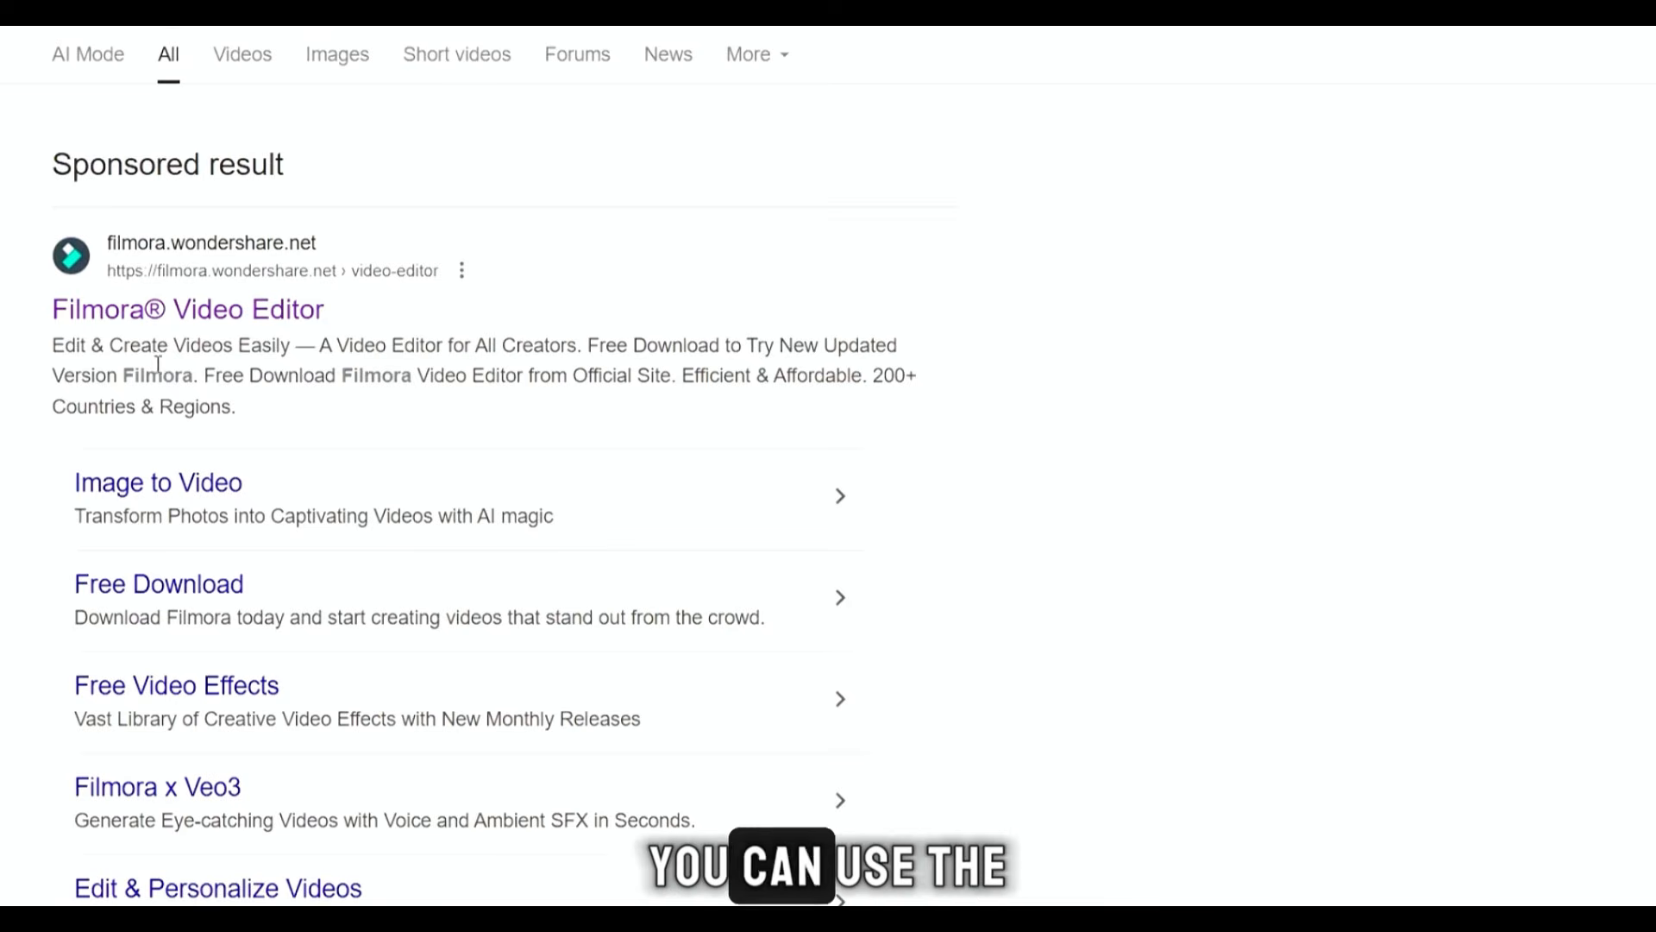
{"action": "left_click", "coordinate": [207, 310]}
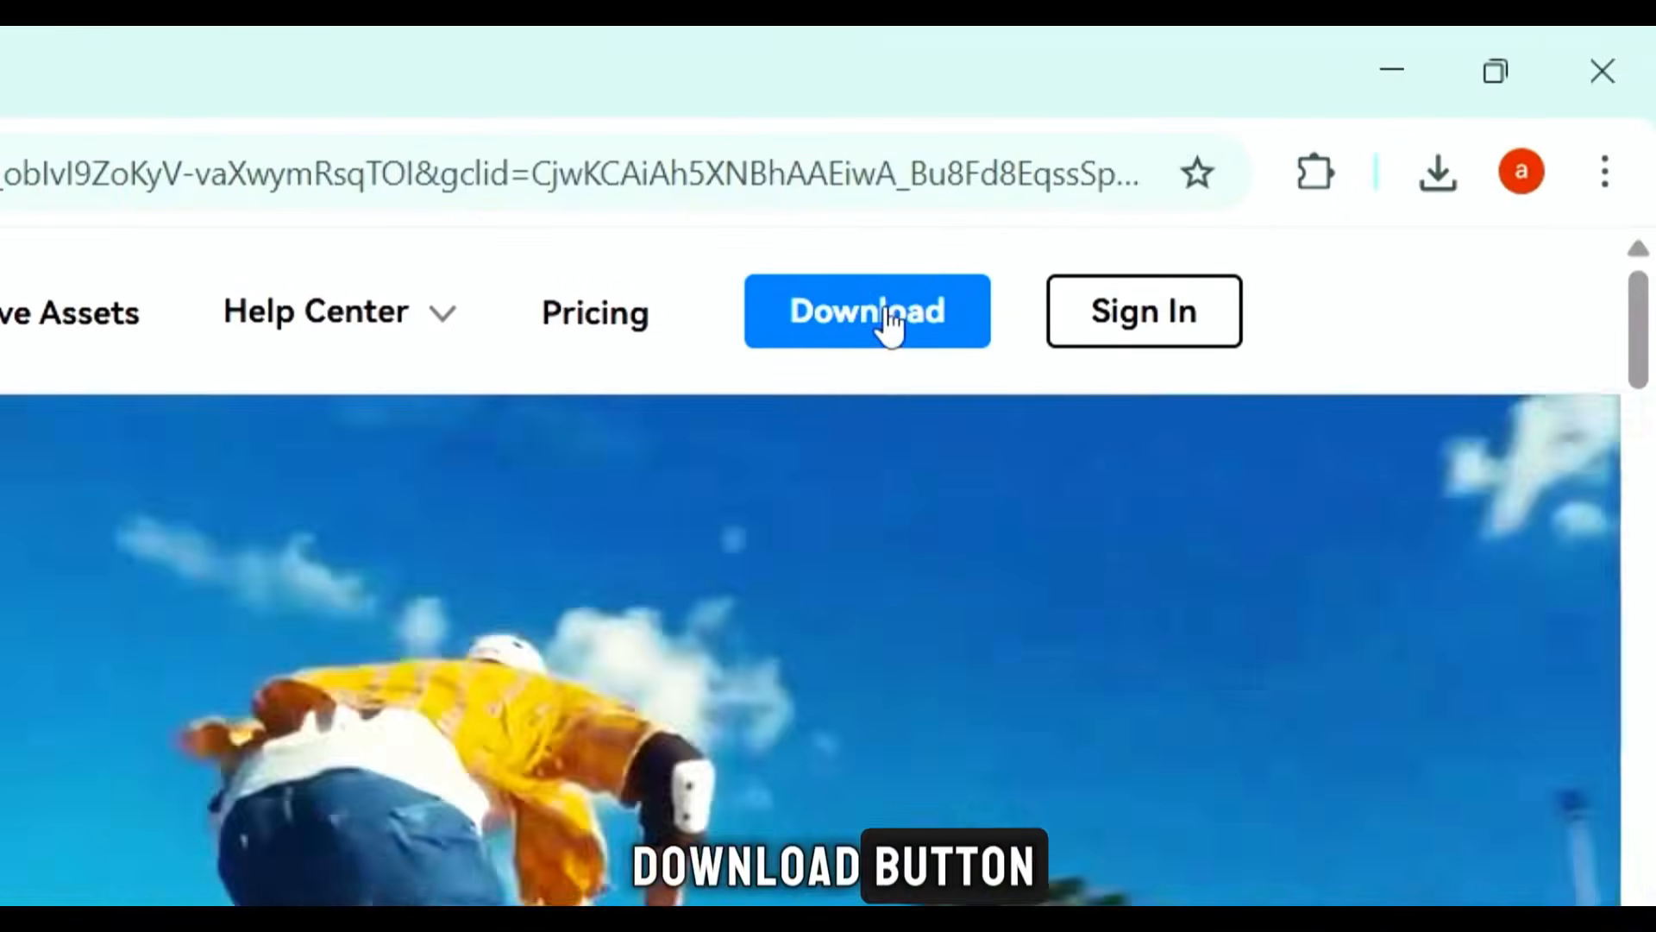
{"action": "left_click", "coordinate": [888, 323]}
{"action": "left_click", "coordinate": [1438, 173]}
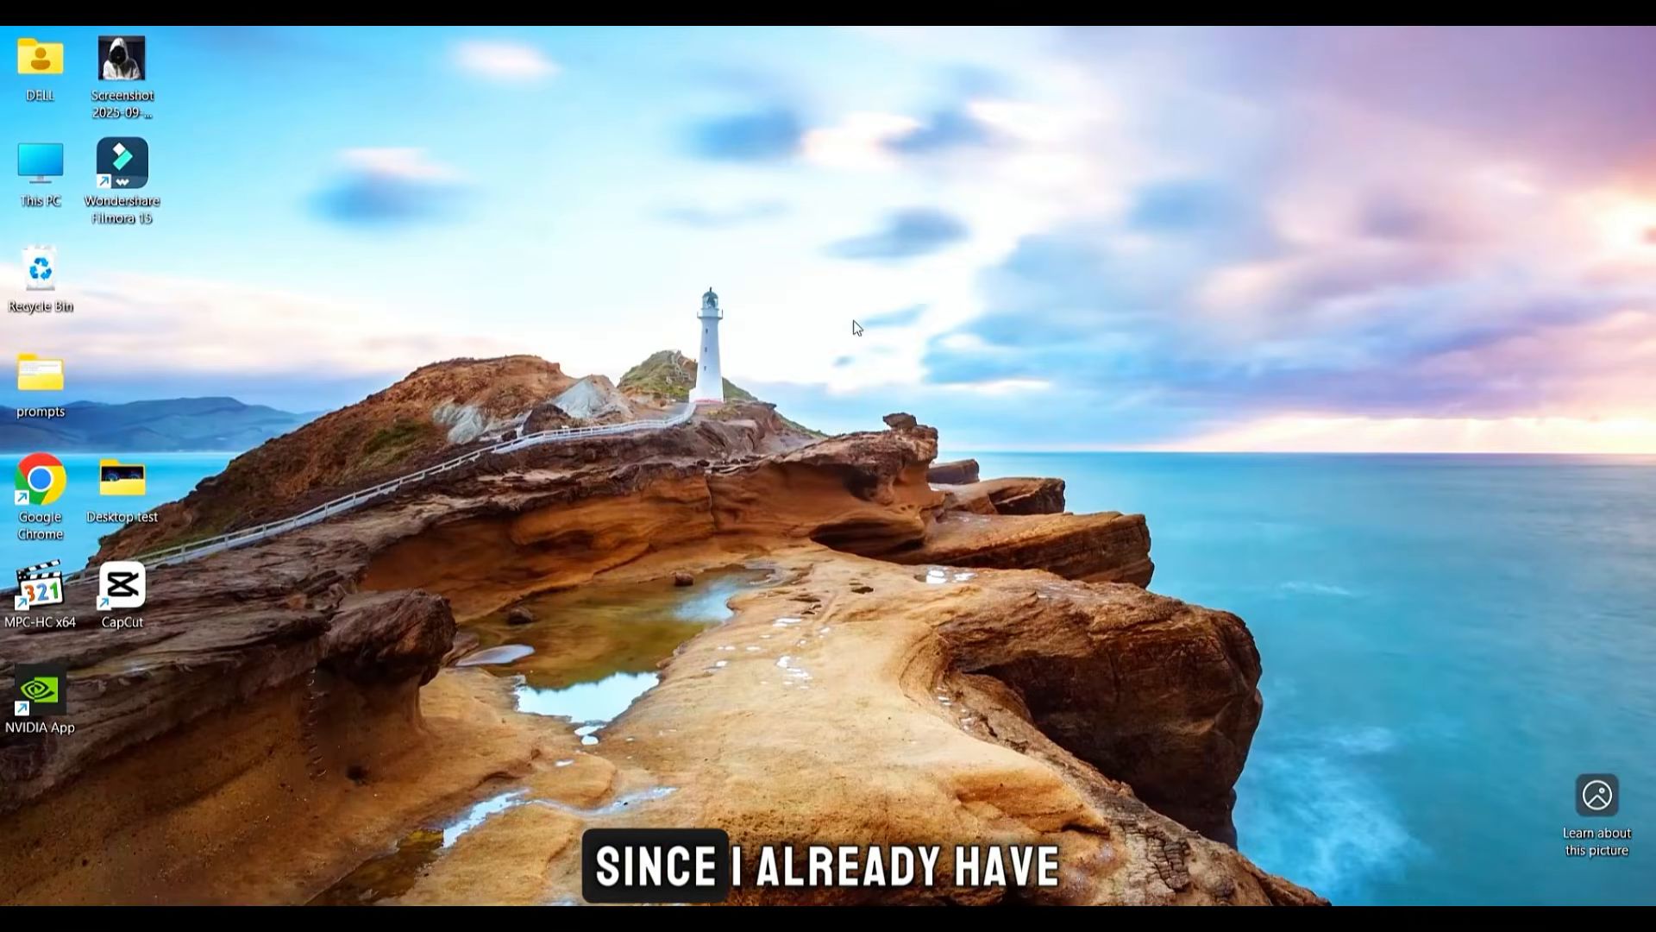
Step: Launch Wondershare Filmora 15 from the desktop and browse the AI tools in its Toolbox
{"action": "double_click", "coordinate": [122, 173]}
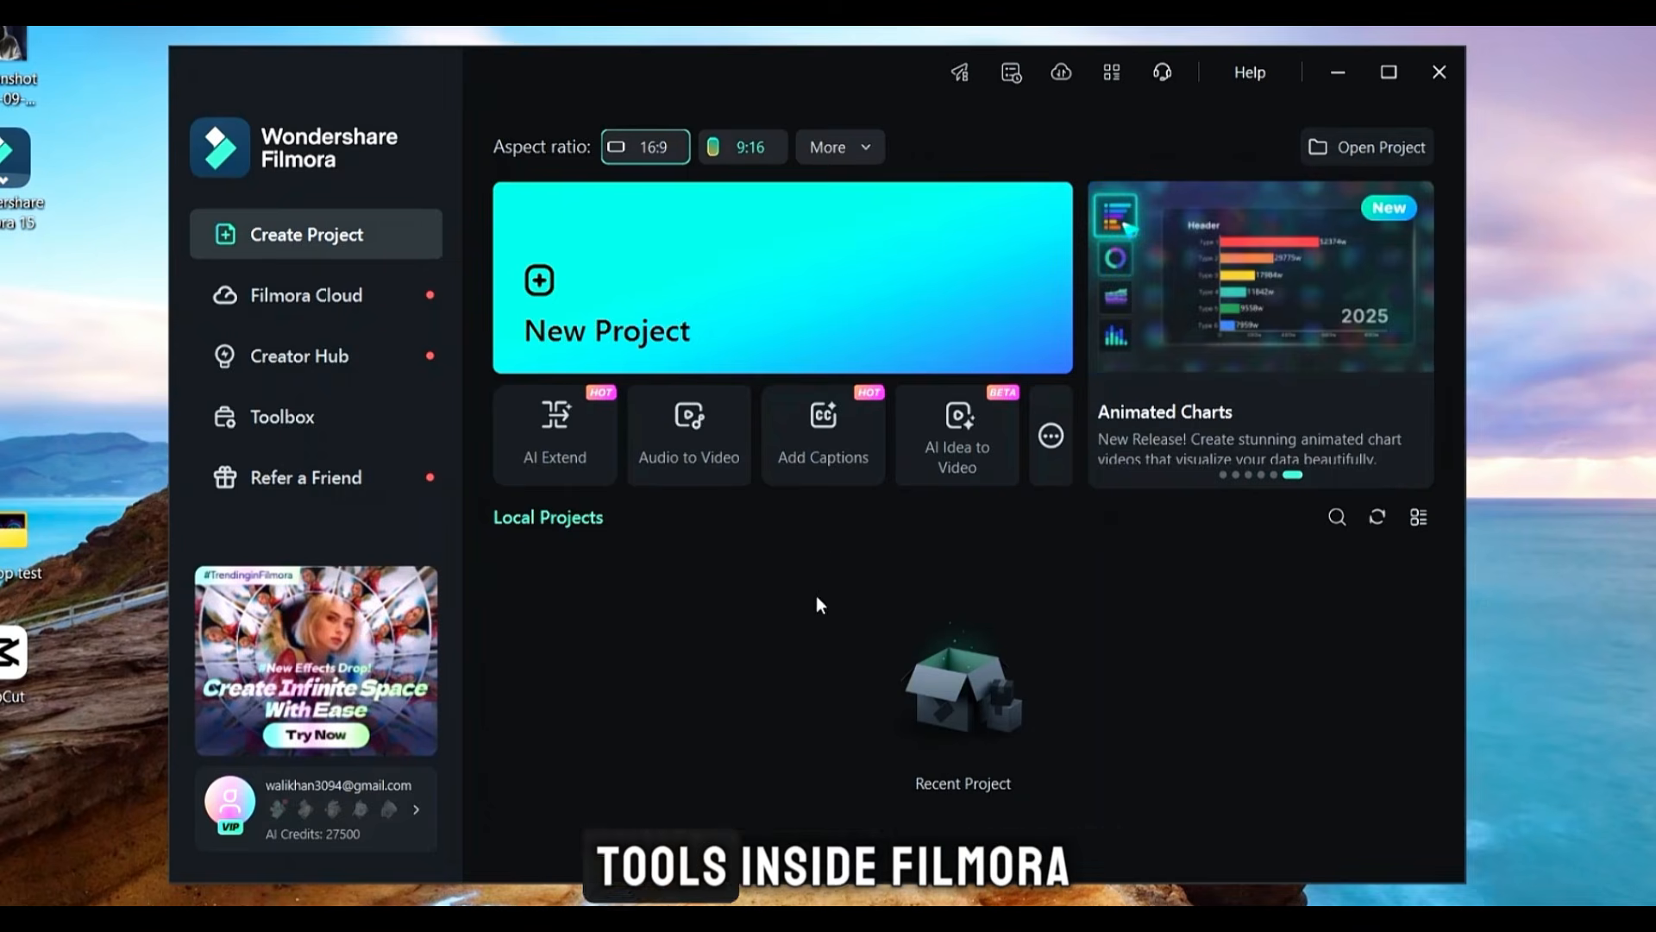
{"action": "left_click", "coordinate": [1052, 438]}
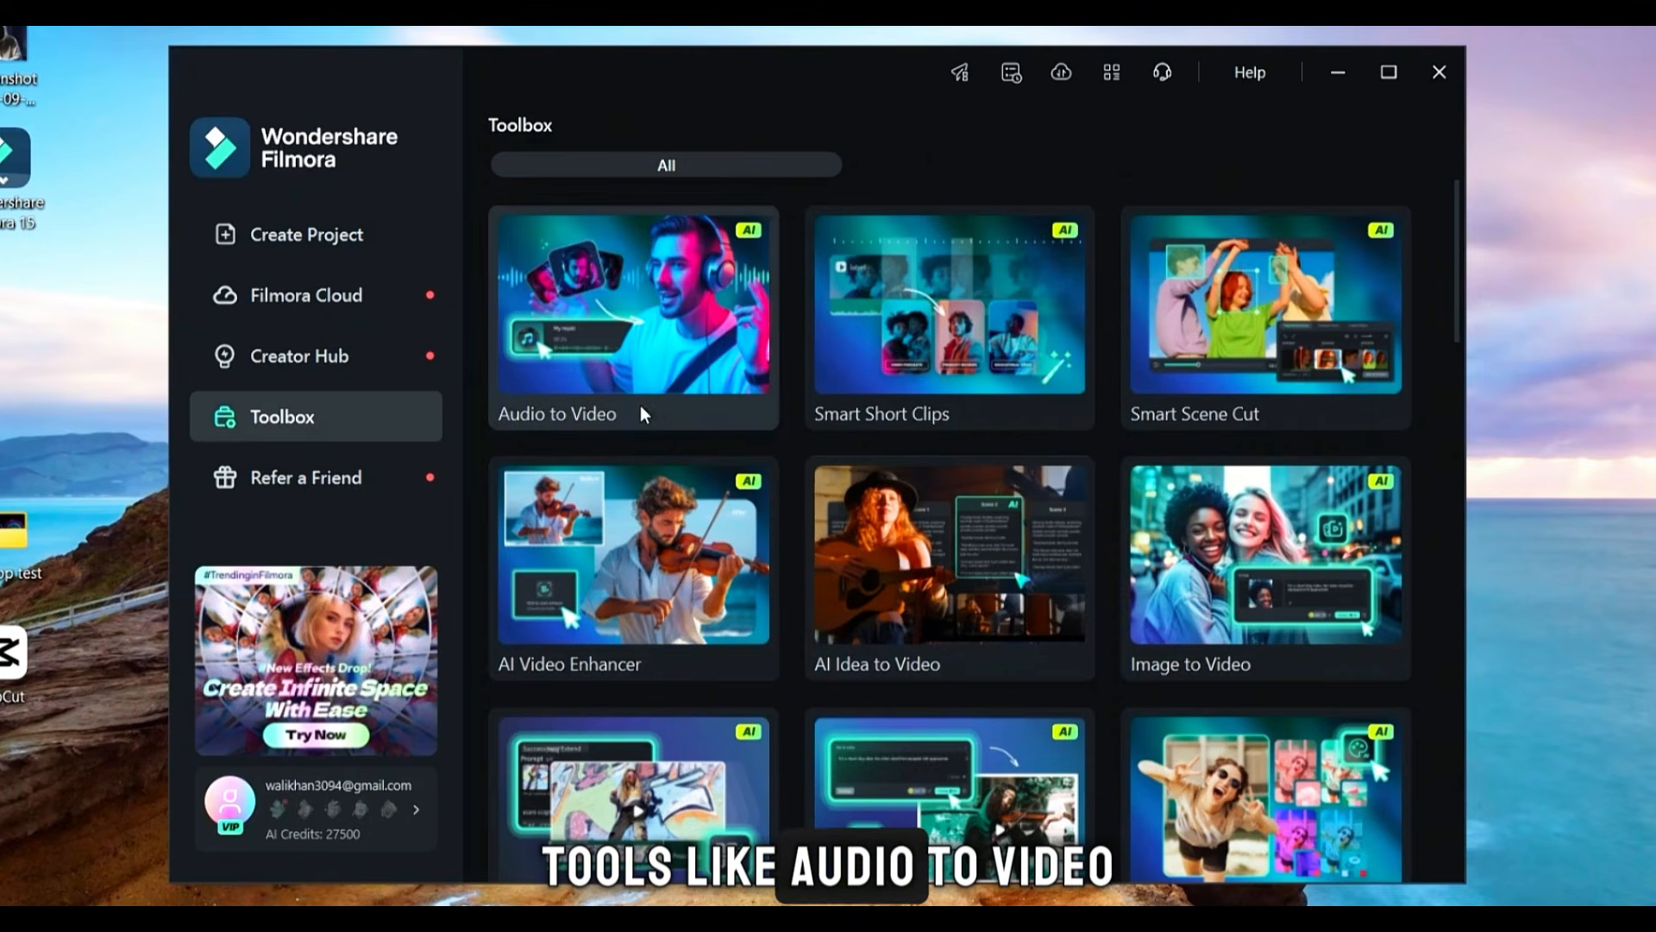
{"action": "scroll", "coordinate": [893, 423], "scroll_direction": "down", "scroll_amount": 1}
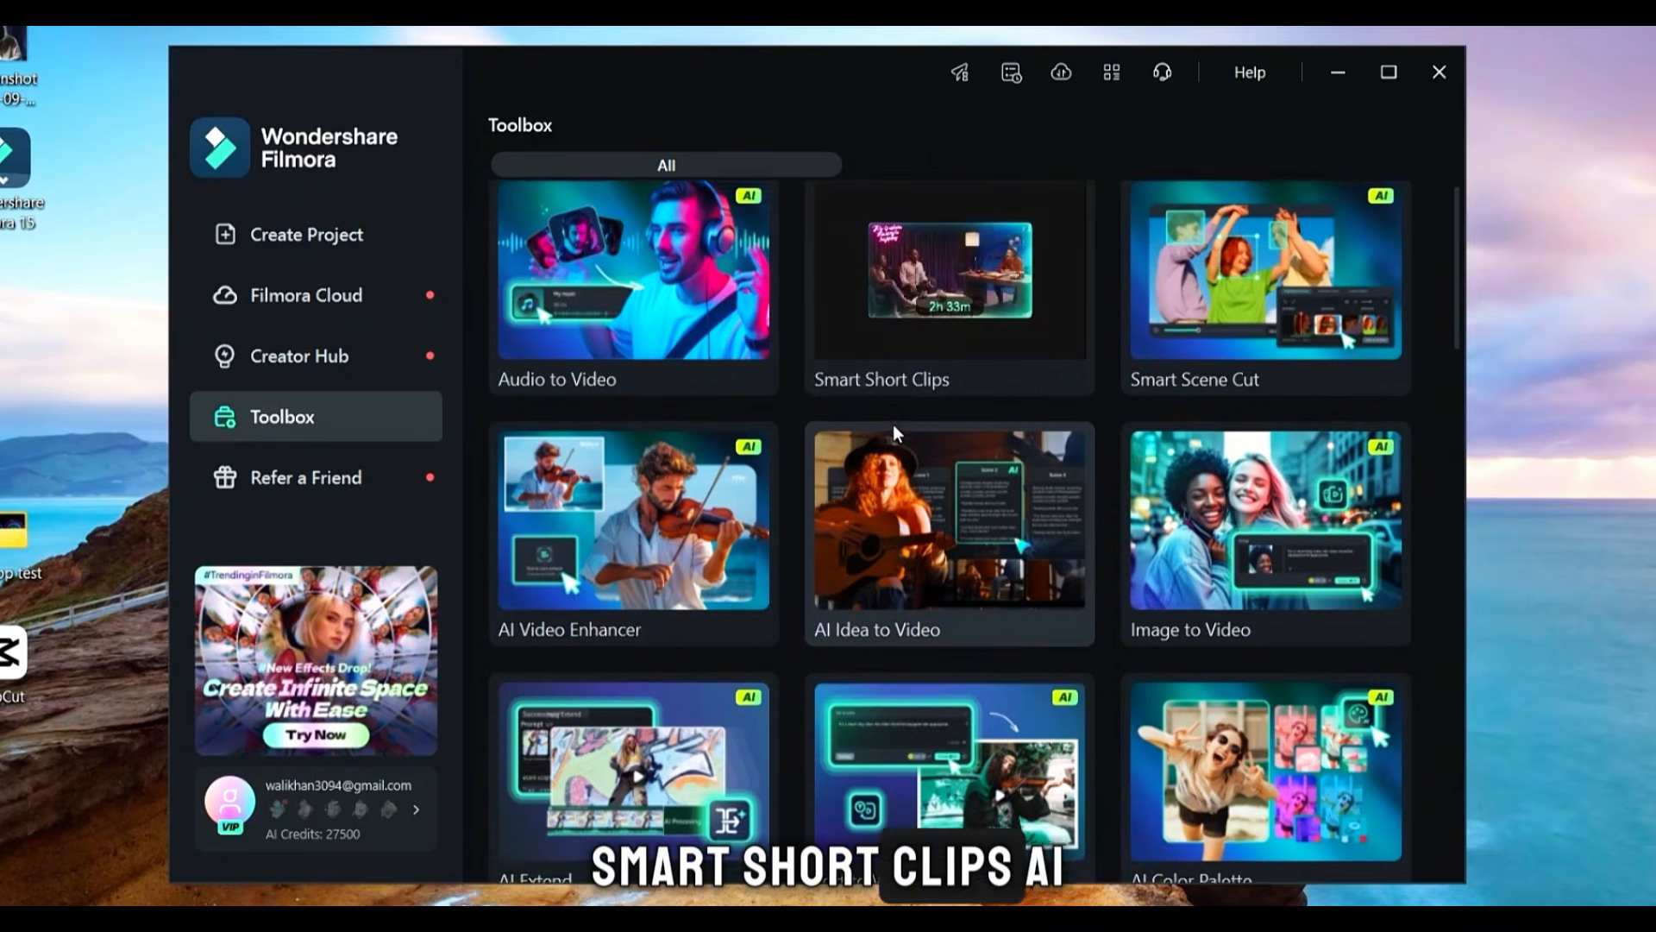
{"action": "scroll", "coordinate": [893, 423], "scroll_direction": "down", "scroll_amount": 1}
{"action": "scroll", "coordinate": [857, 532], "scroll_direction": "down", "scroll_amount": 5}
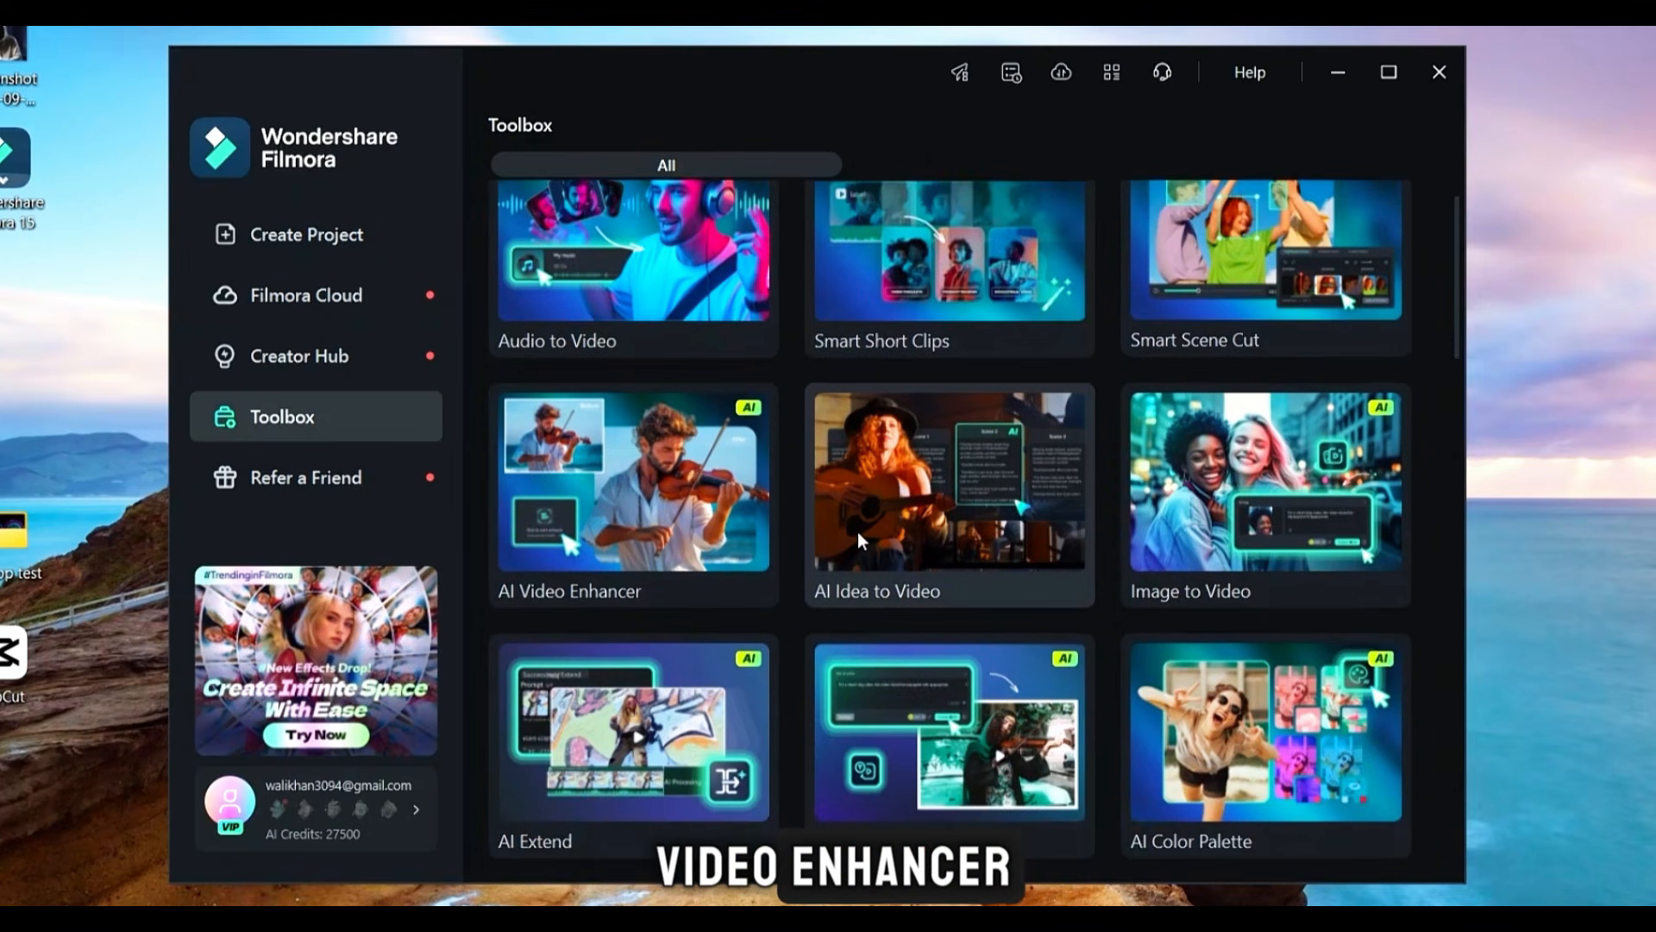
{"action": "scroll", "coordinate": [857, 531], "scroll_direction": "down", "scroll_amount": 20}
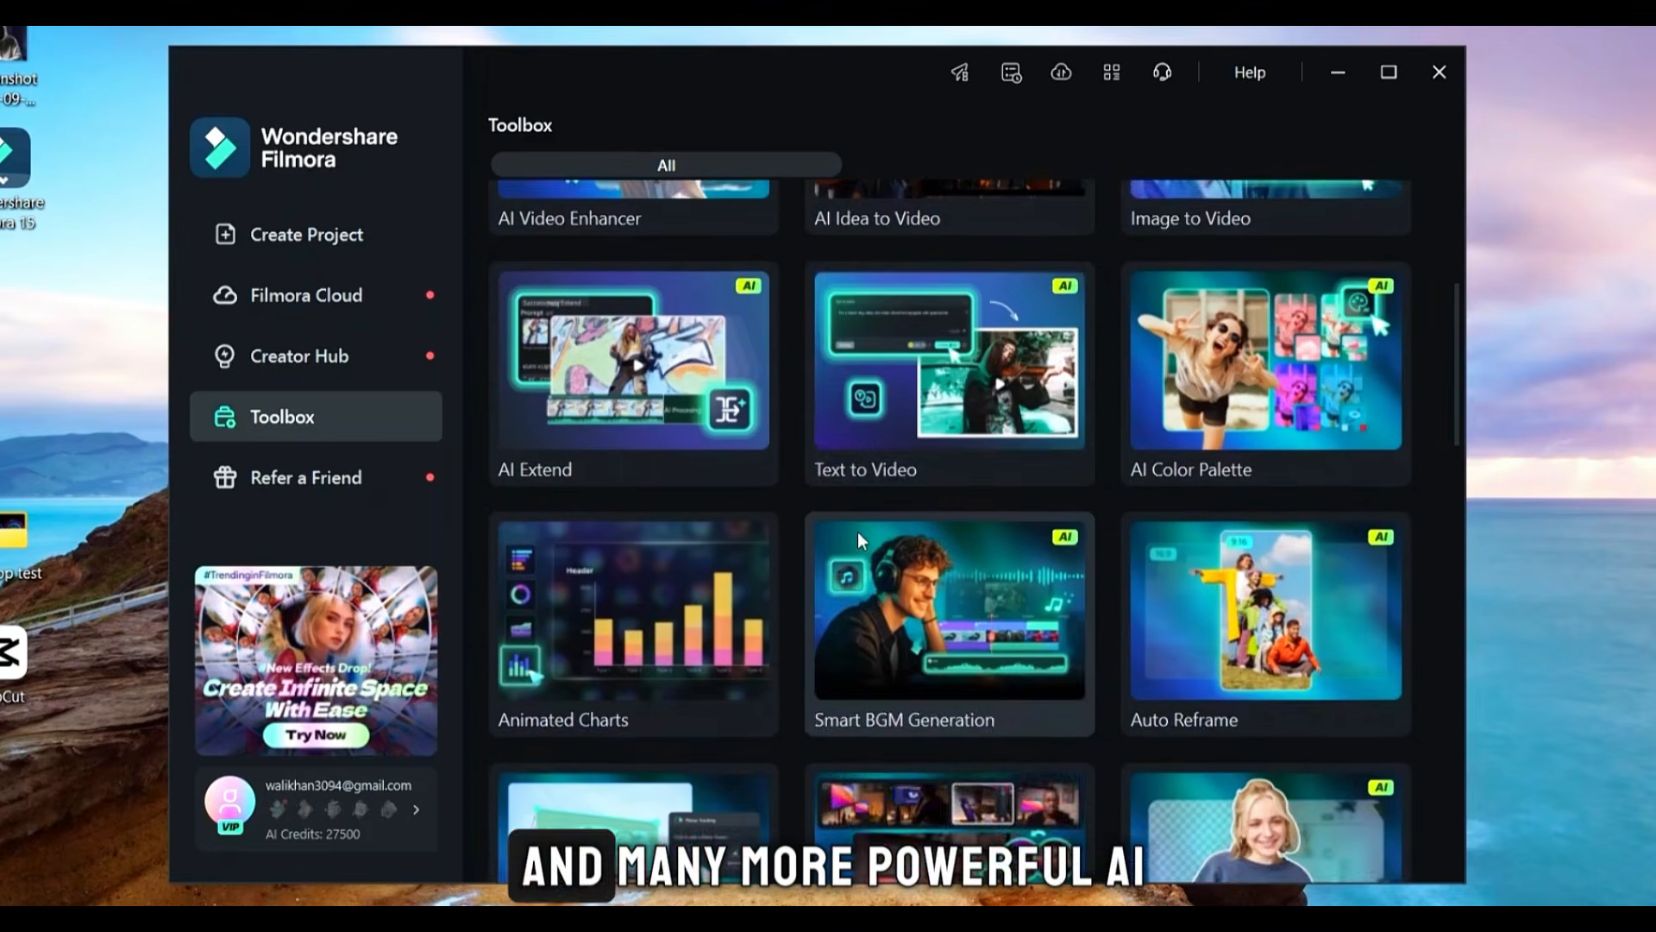
{"action": "scroll", "coordinate": [857, 531], "scroll_direction": "down", "scroll_amount": 5}
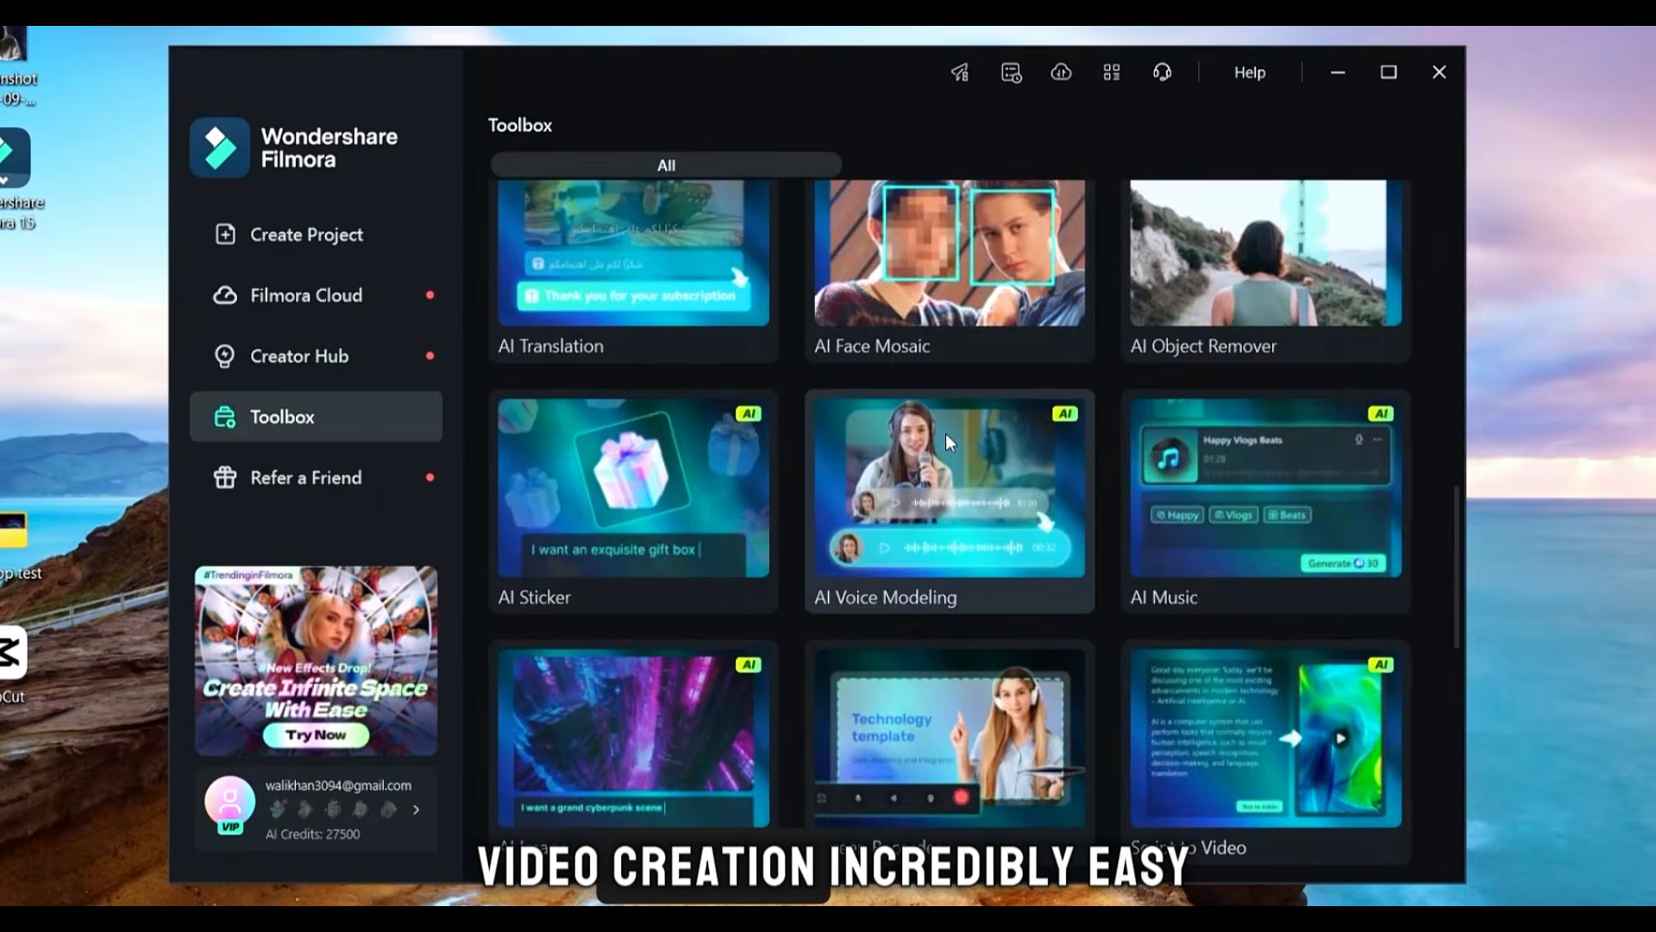
{"action": "scroll", "coordinate": [946, 433], "scroll_direction": "up", "scroll_amount": 20}
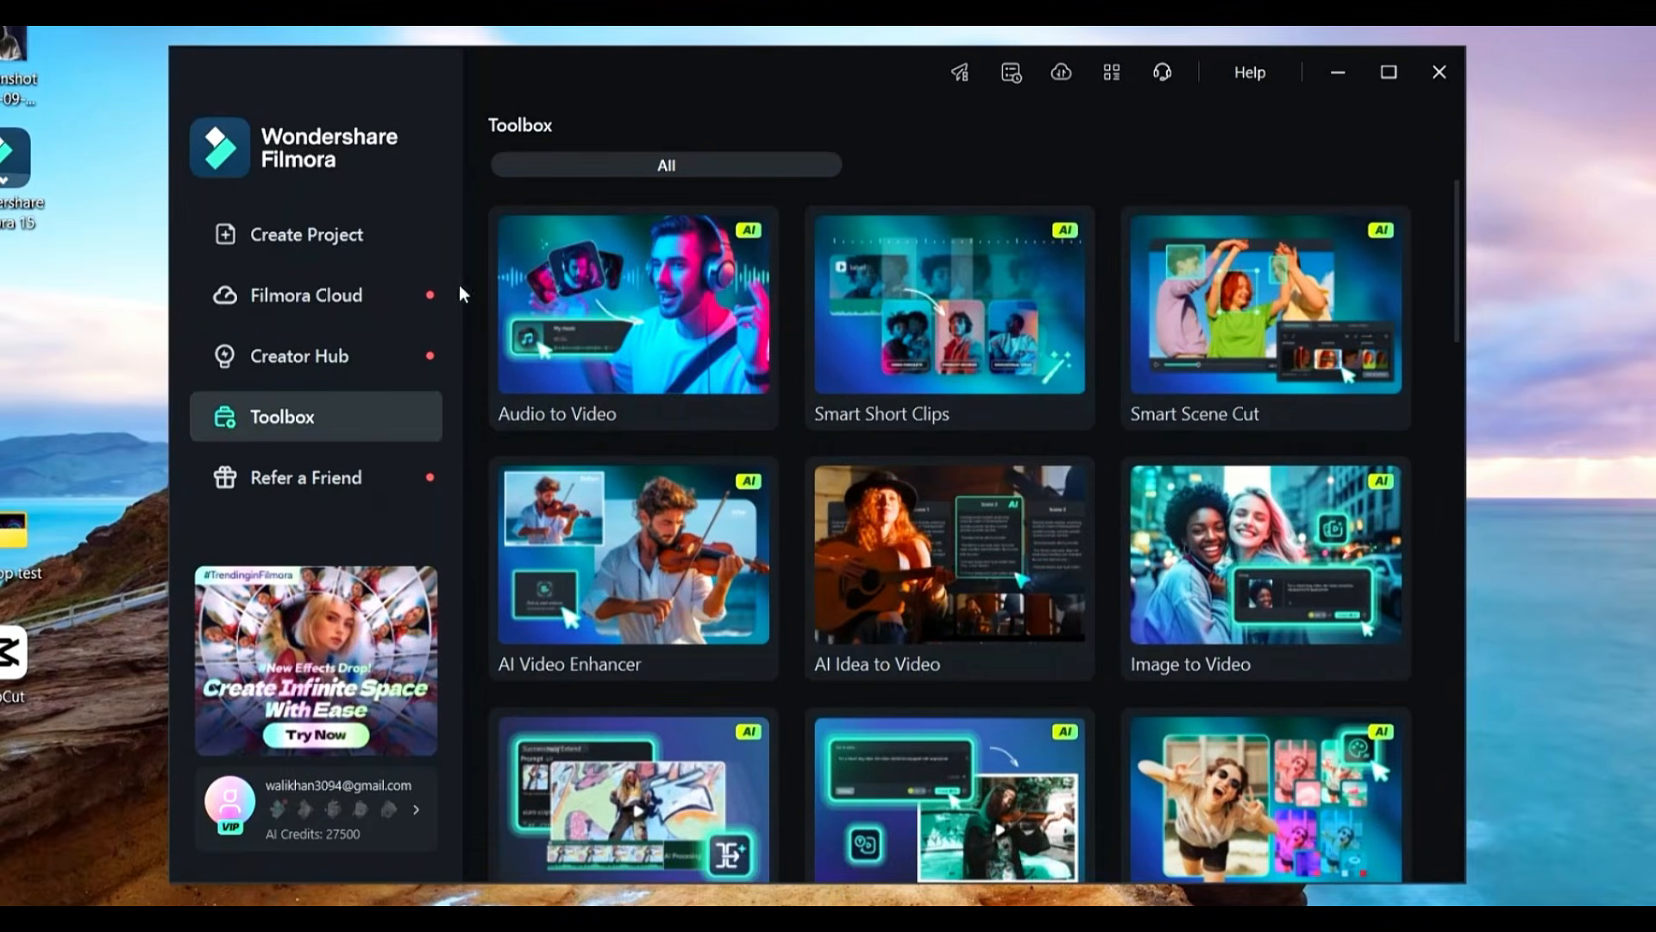
Step: Create a new project and open the AI Image generator within the stock AI media
{"action": "left_click", "coordinate": [297, 236]}
{"action": "left_click", "coordinate": [629, 329]}
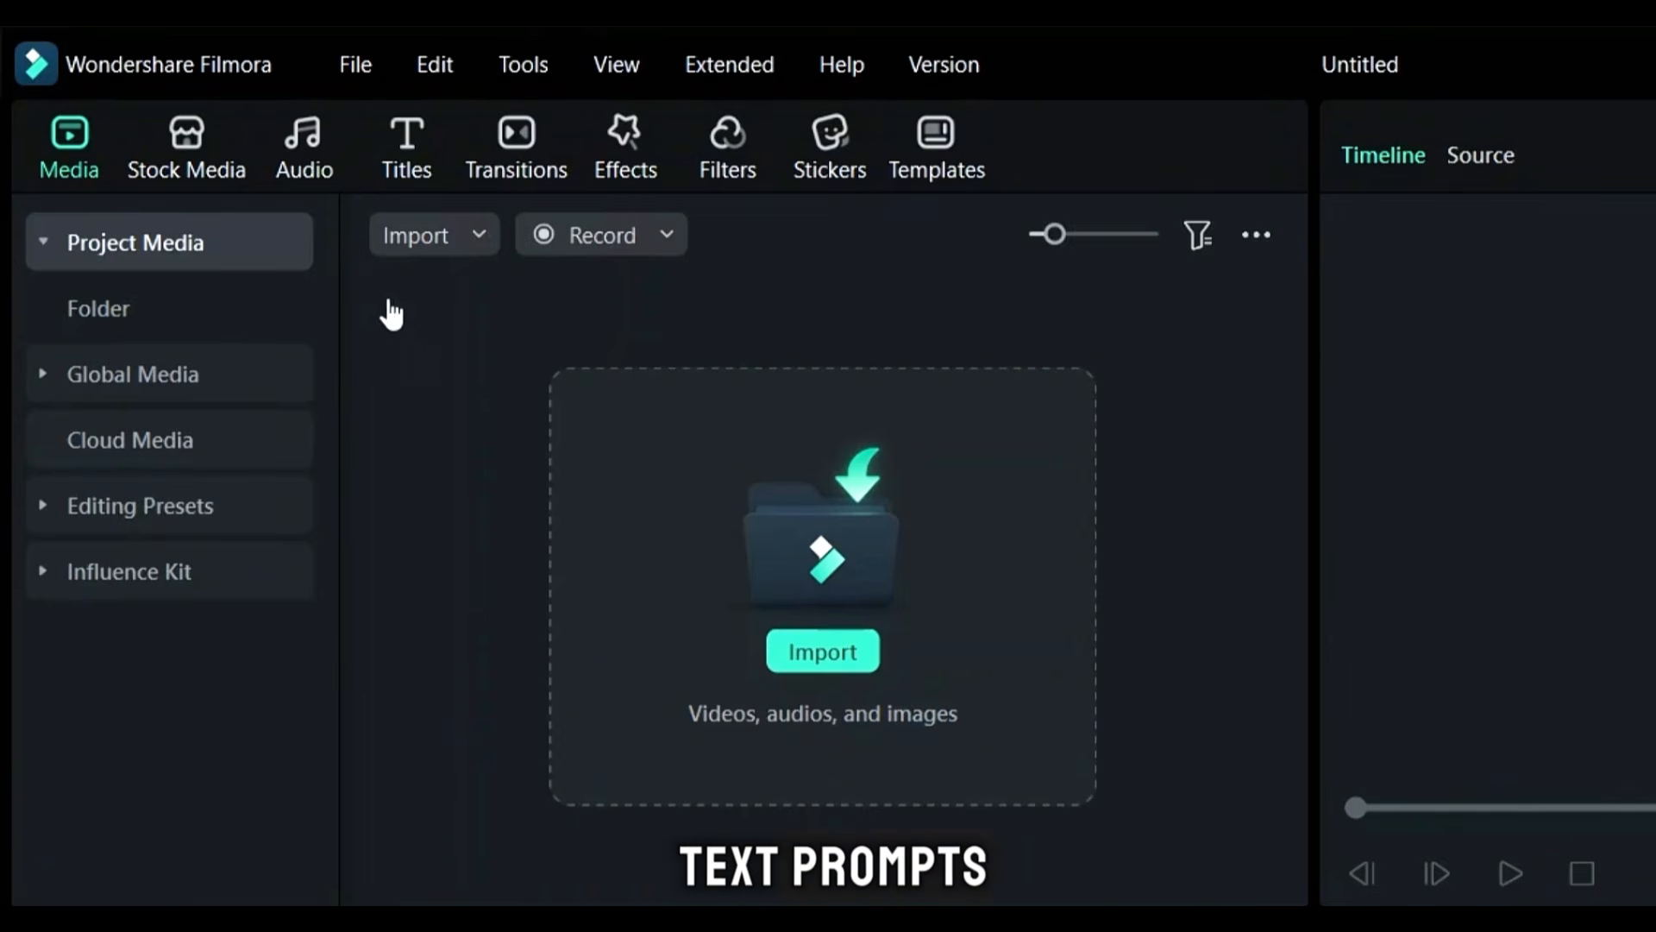
{"action": "left_click", "coordinate": [188, 138]}
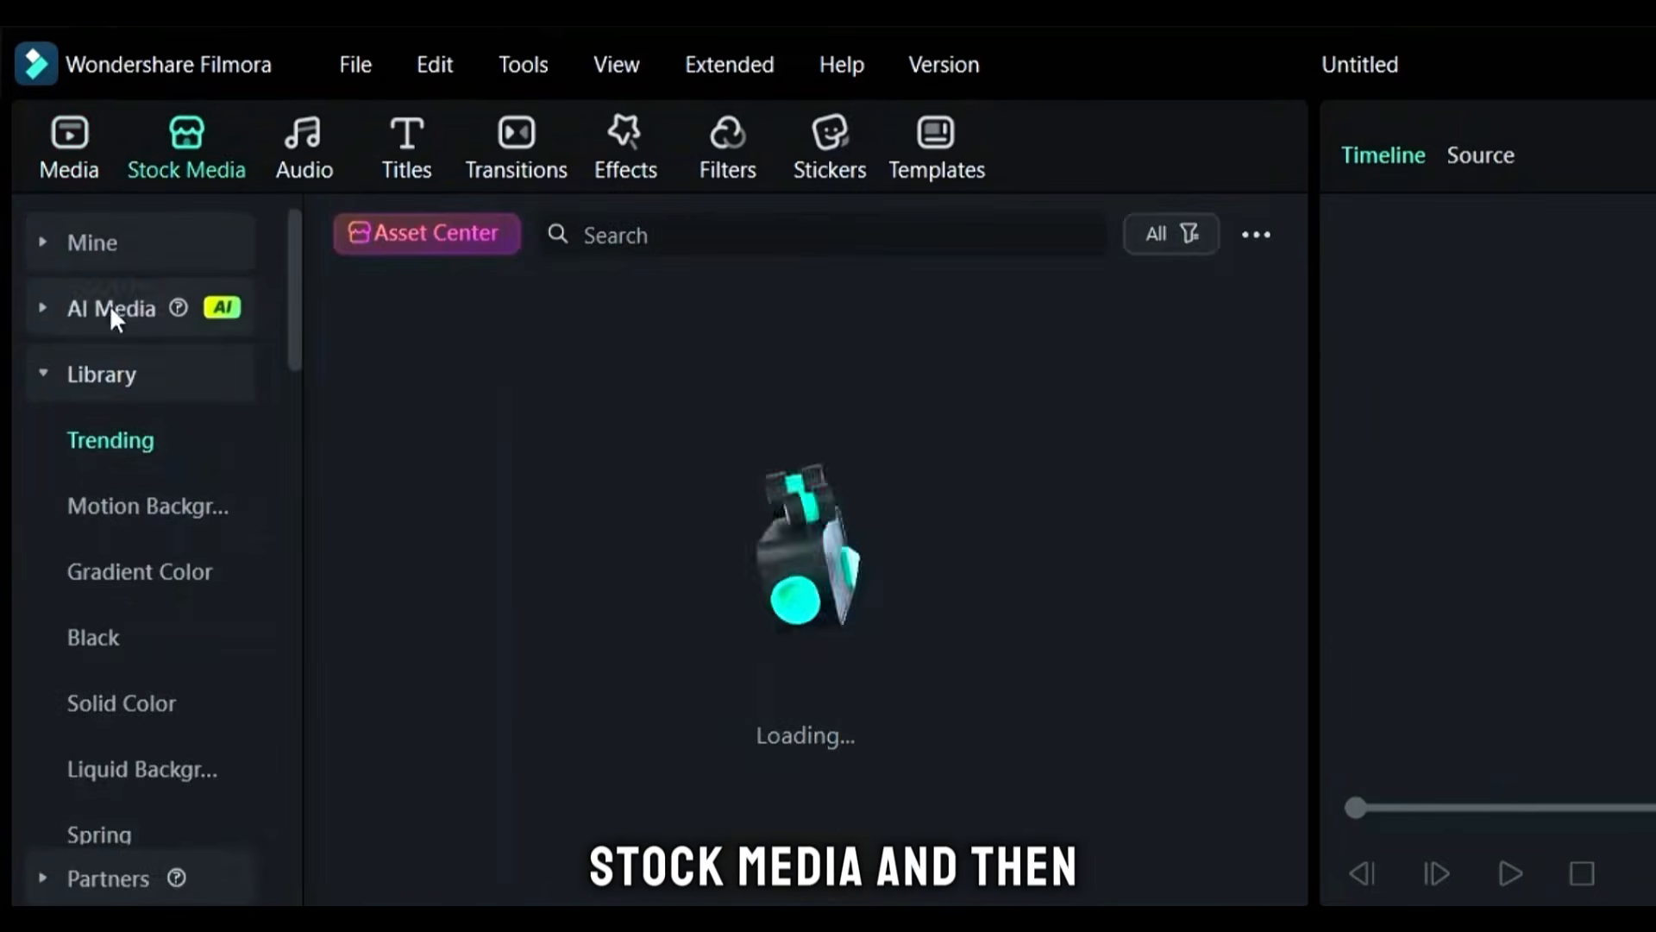
{"action": "left_click", "coordinate": [53, 303]}
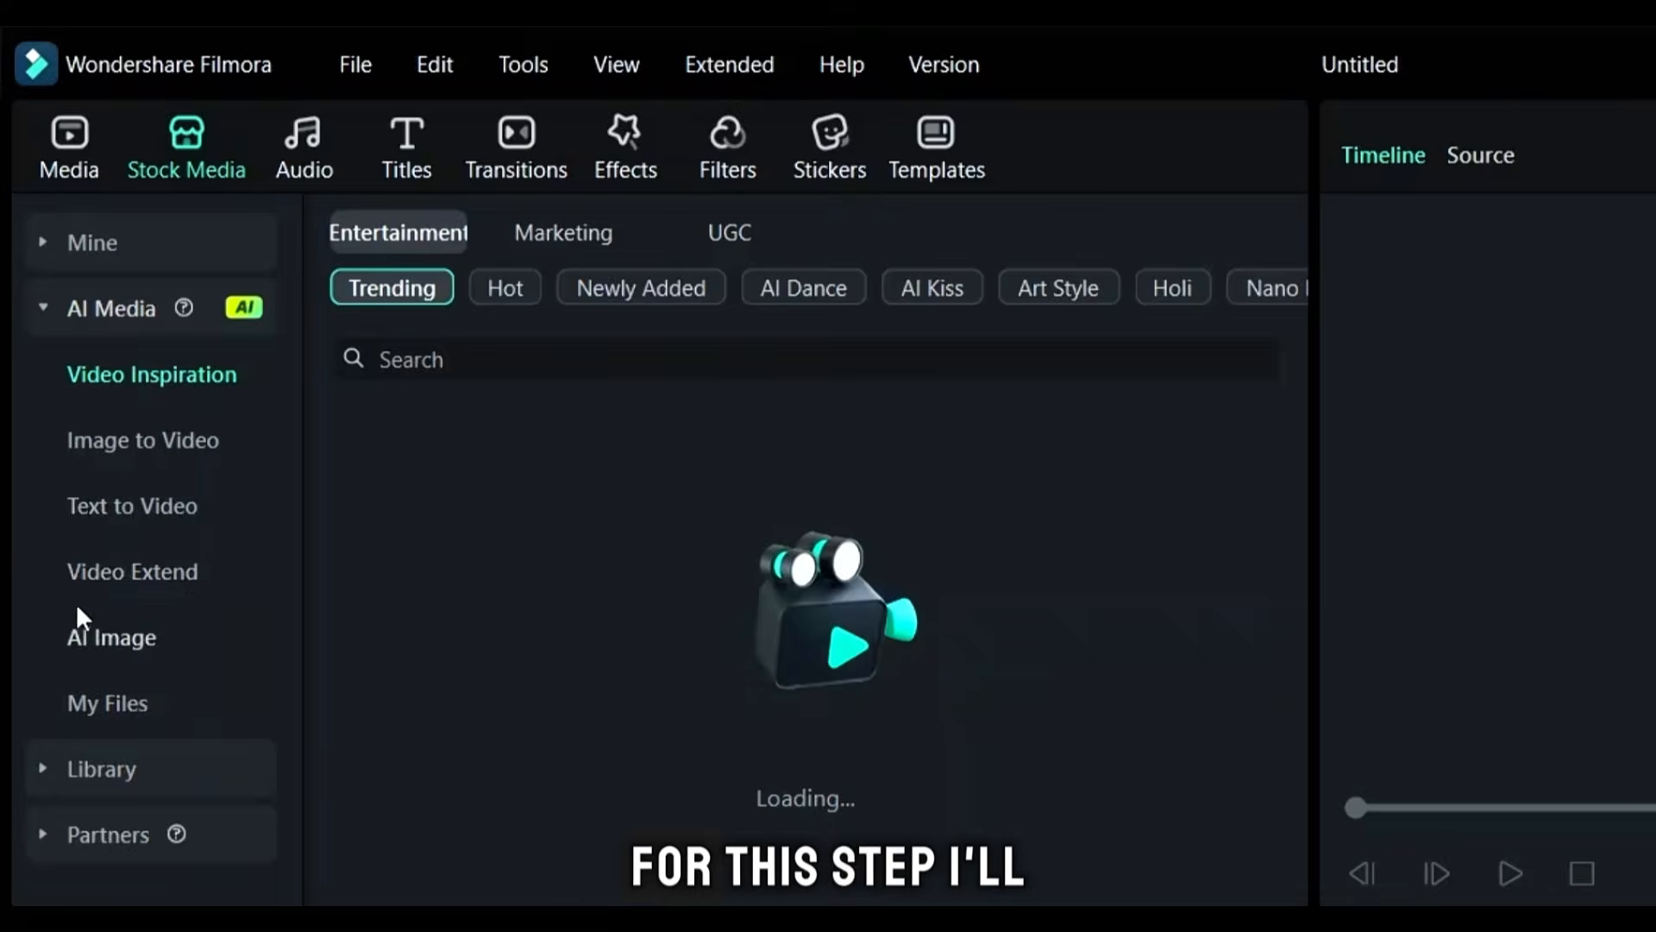
{"action": "left_click", "coordinate": [122, 641]}
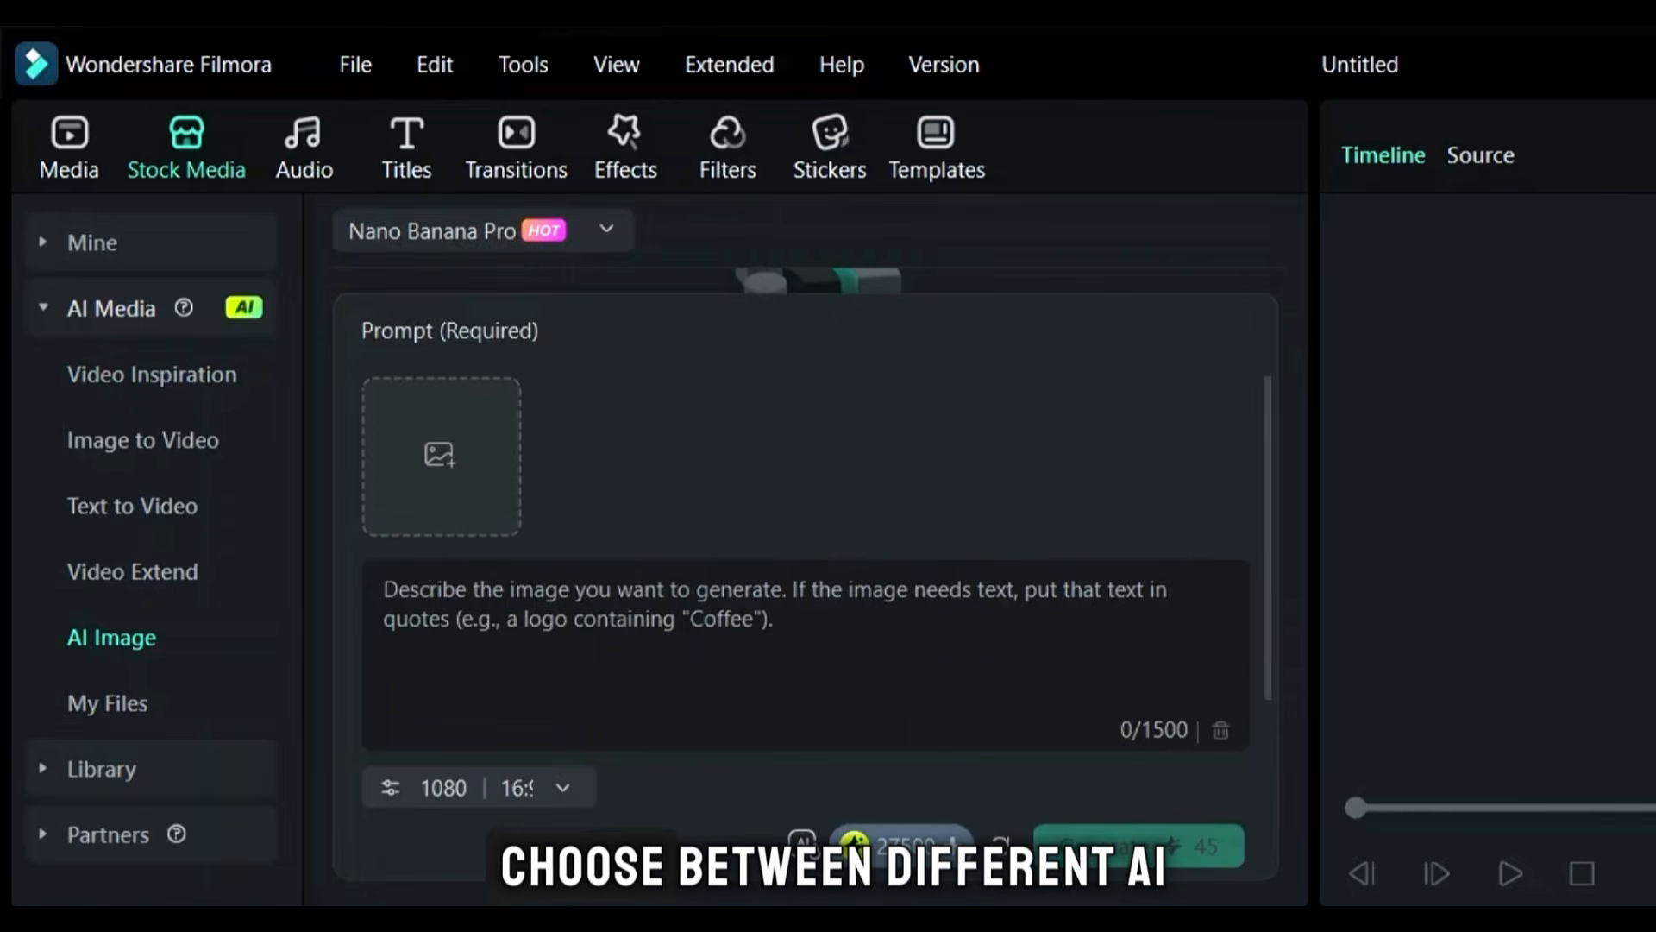
Step: Select the Nano Banana Pro model and fill the image prompt with the Scene 1 — Establishing The Wall text copied from ChatGPT
{"action": "left_click", "coordinate": [419, 236]}
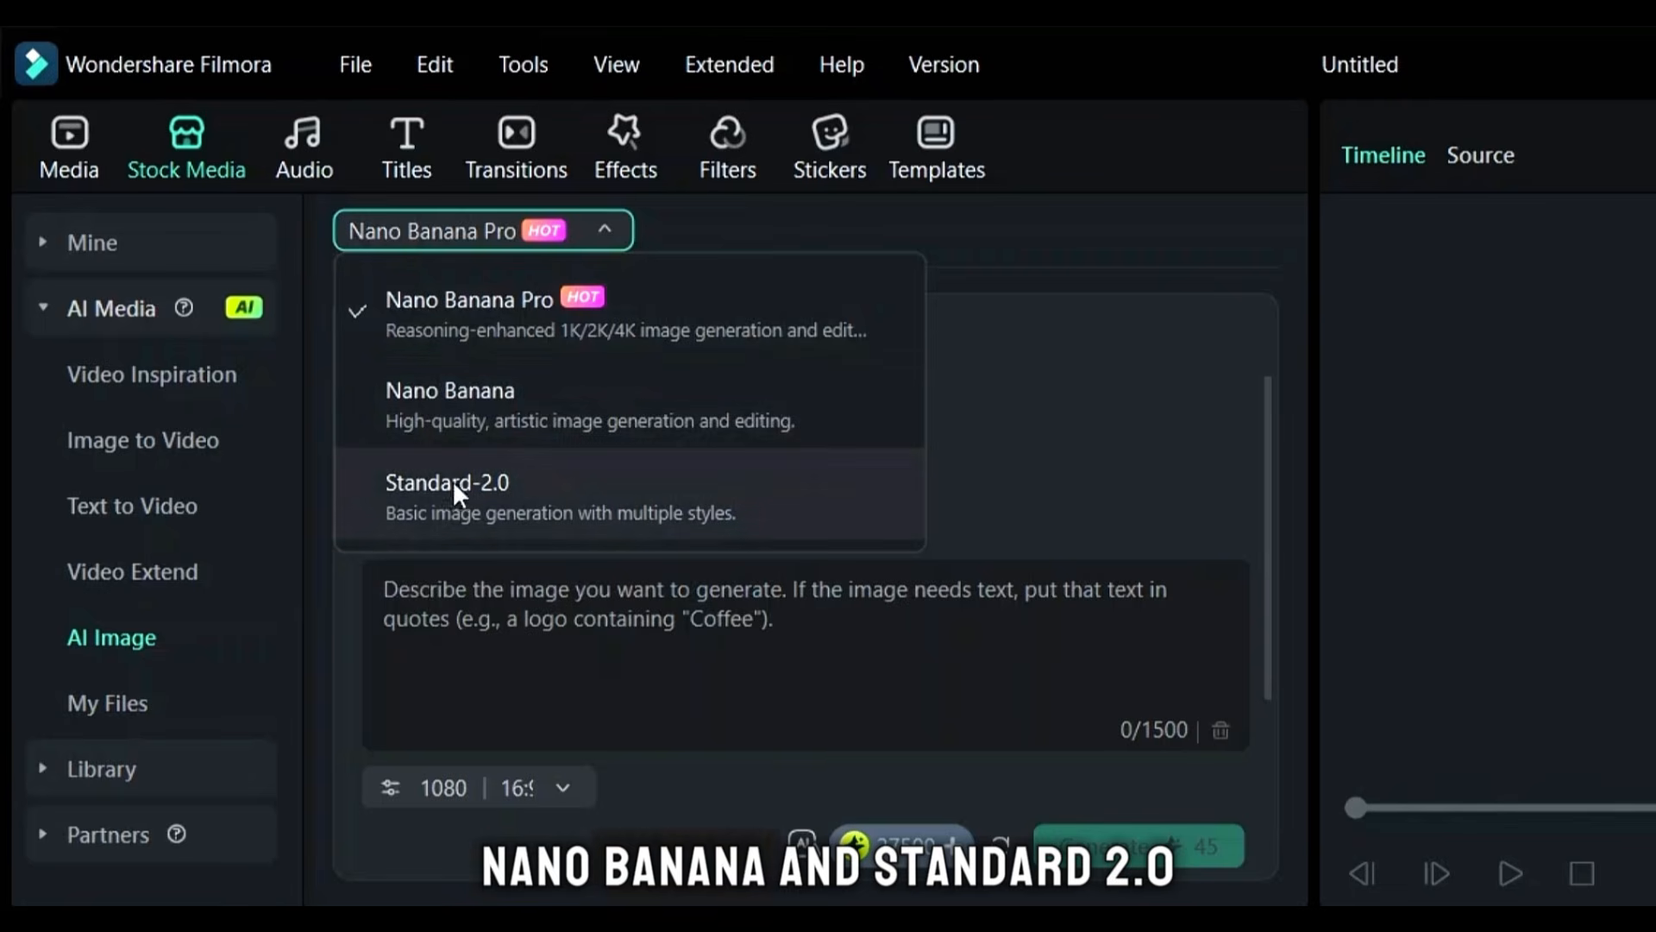
{"action": "left_click", "coordinate": [533, 328]}
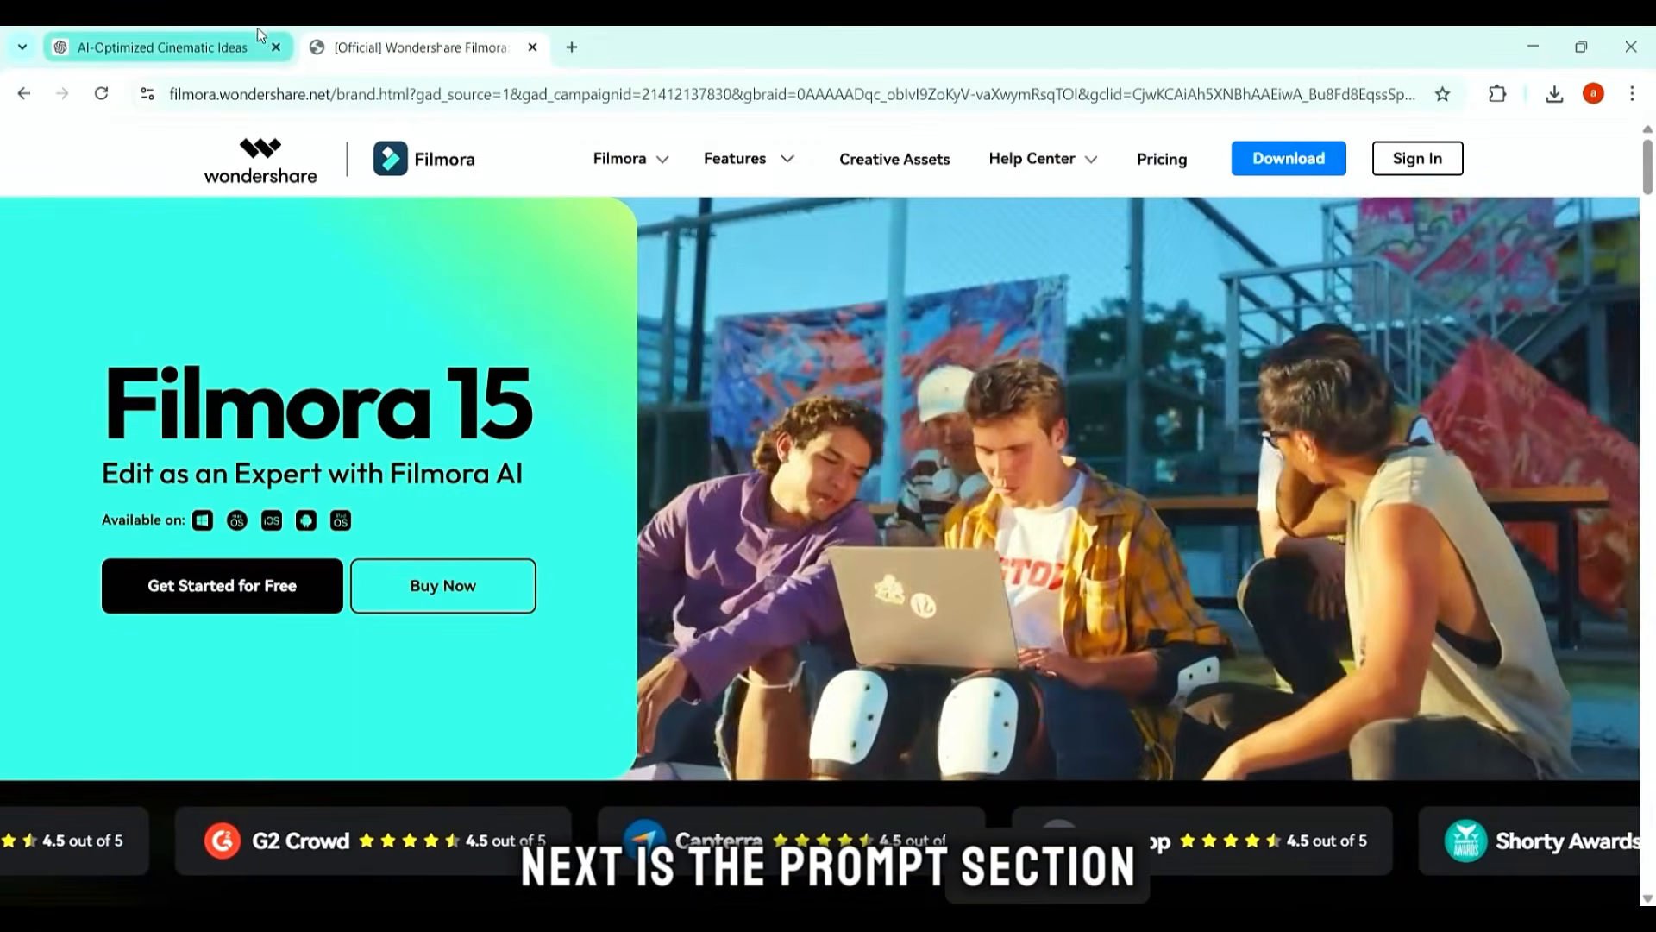
{"action": "left_click", "coordinate": [257, 31]}
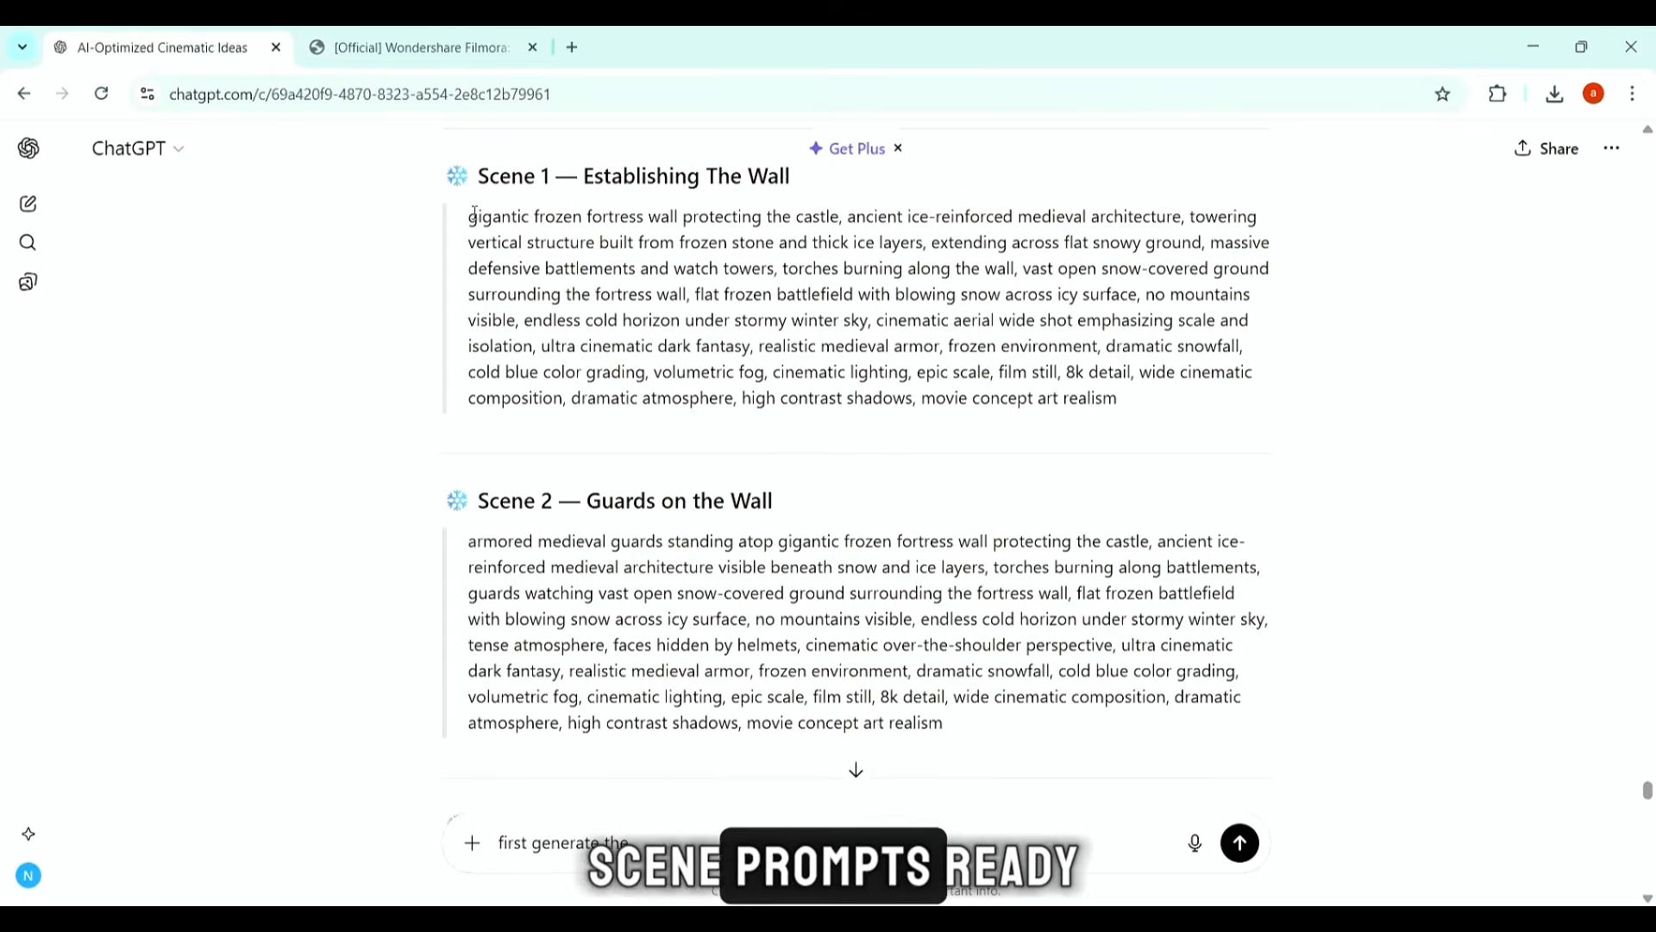
{"action": "left_click_drag", "start_coordinate": [470, 216], "coordinate": [1121, 401]}
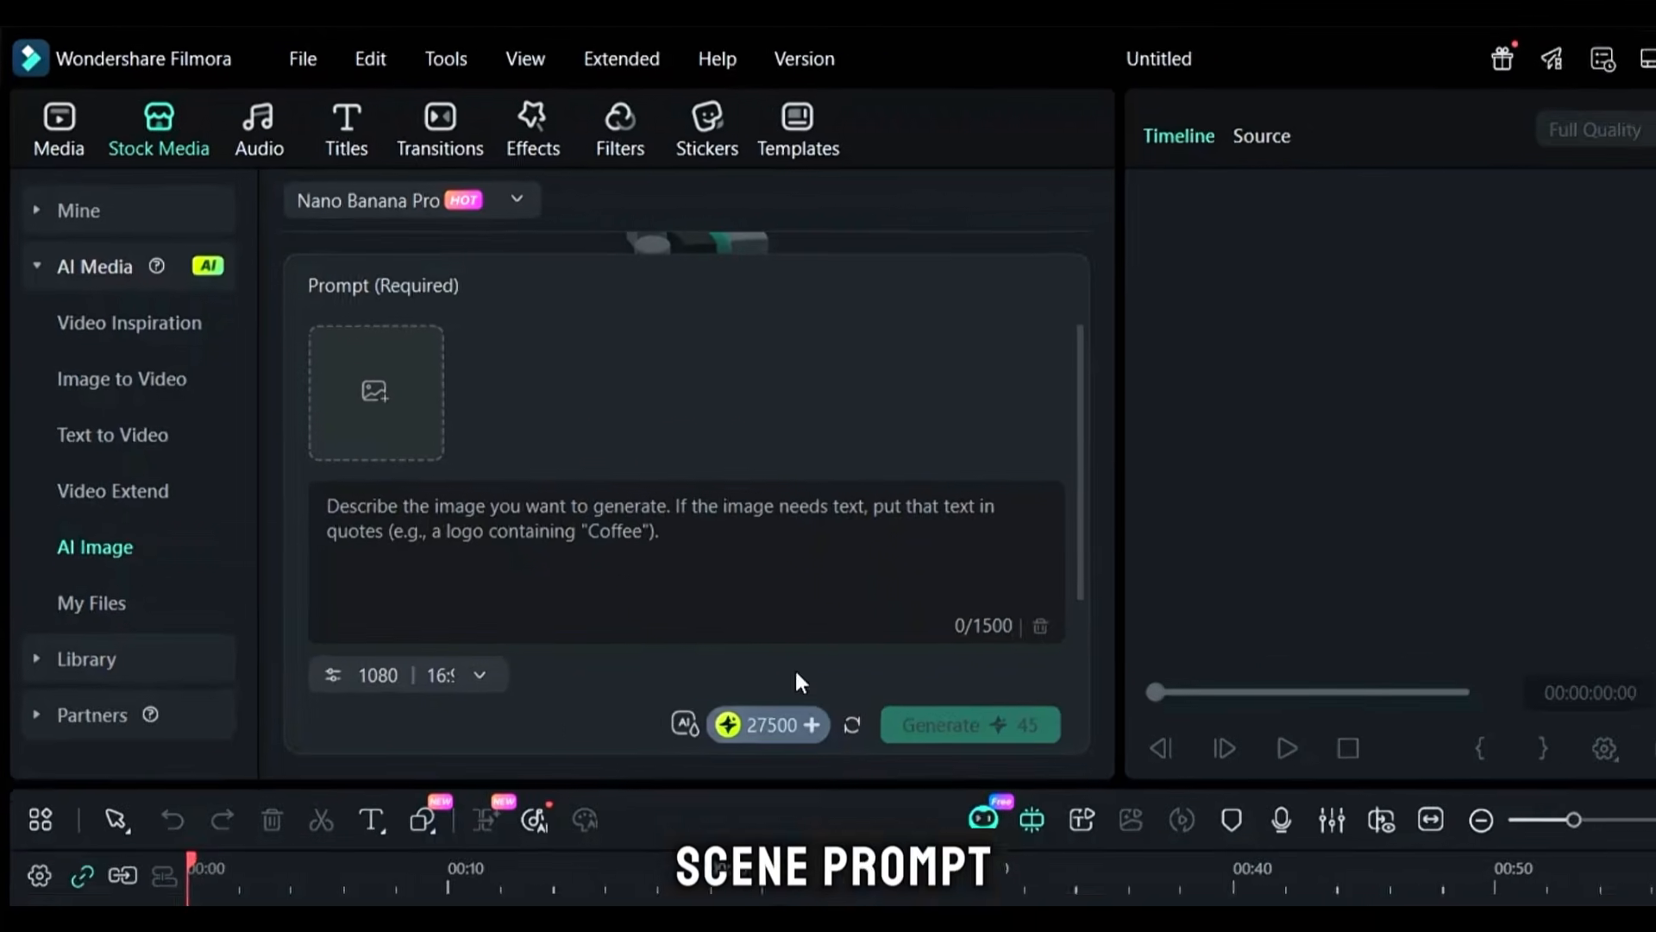
{"action": "key", "text": "ctrl+v"}
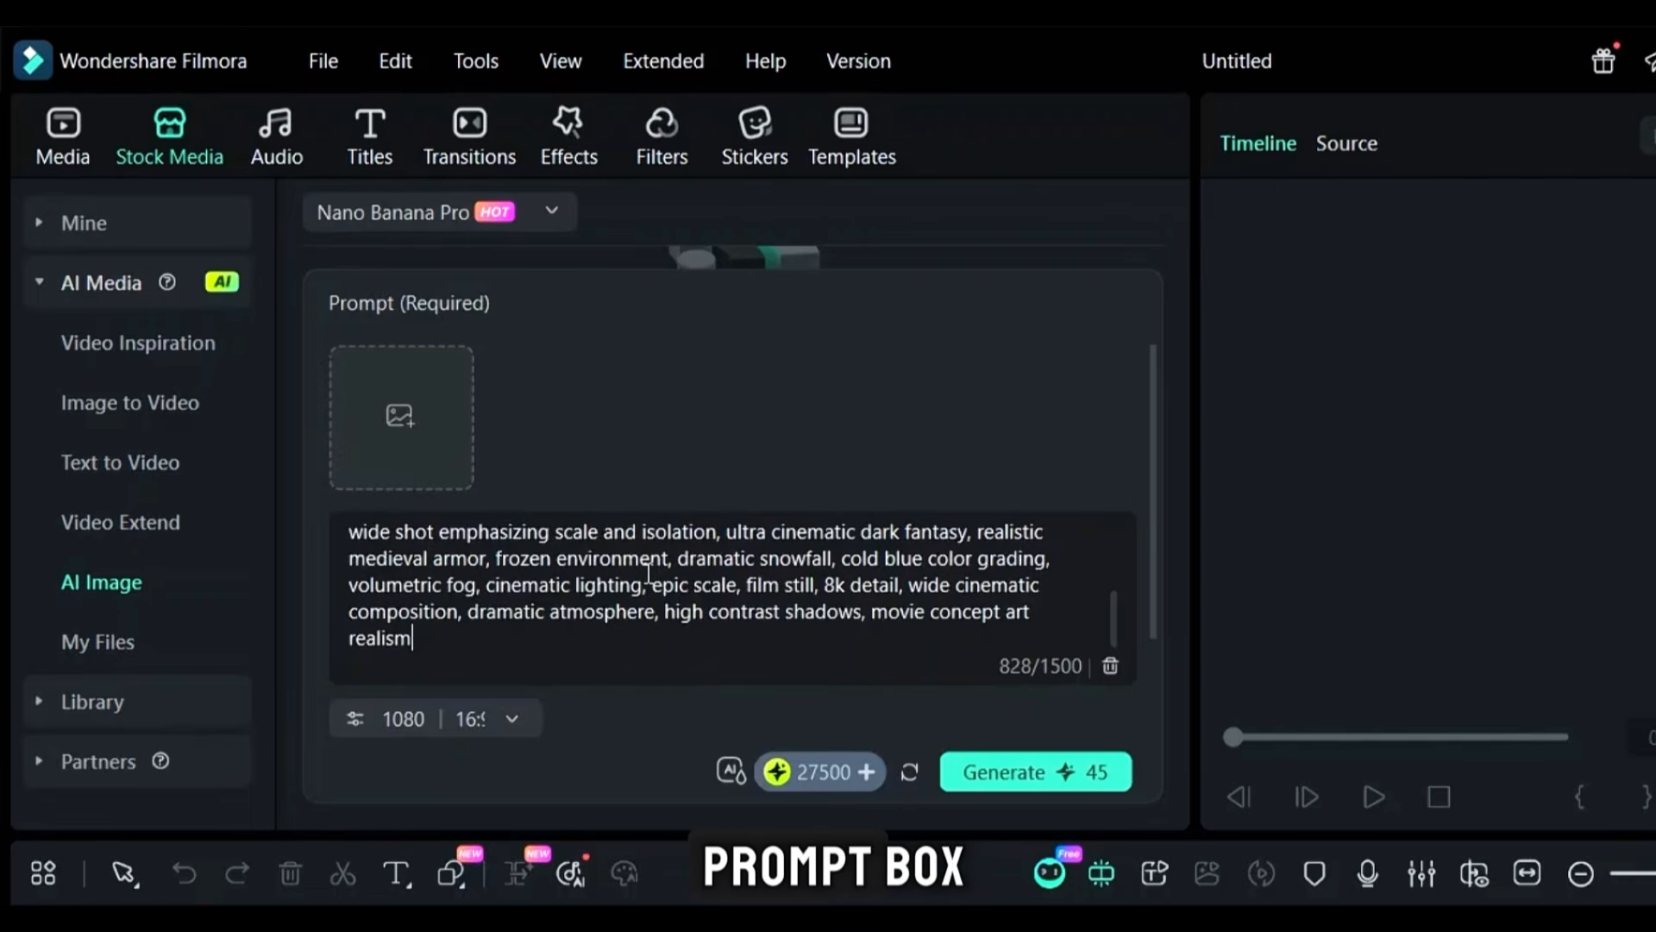
{"action": "scroll", "coordinate": [476, 595], "scroll_direction": "up", "scroll_amount": 5}
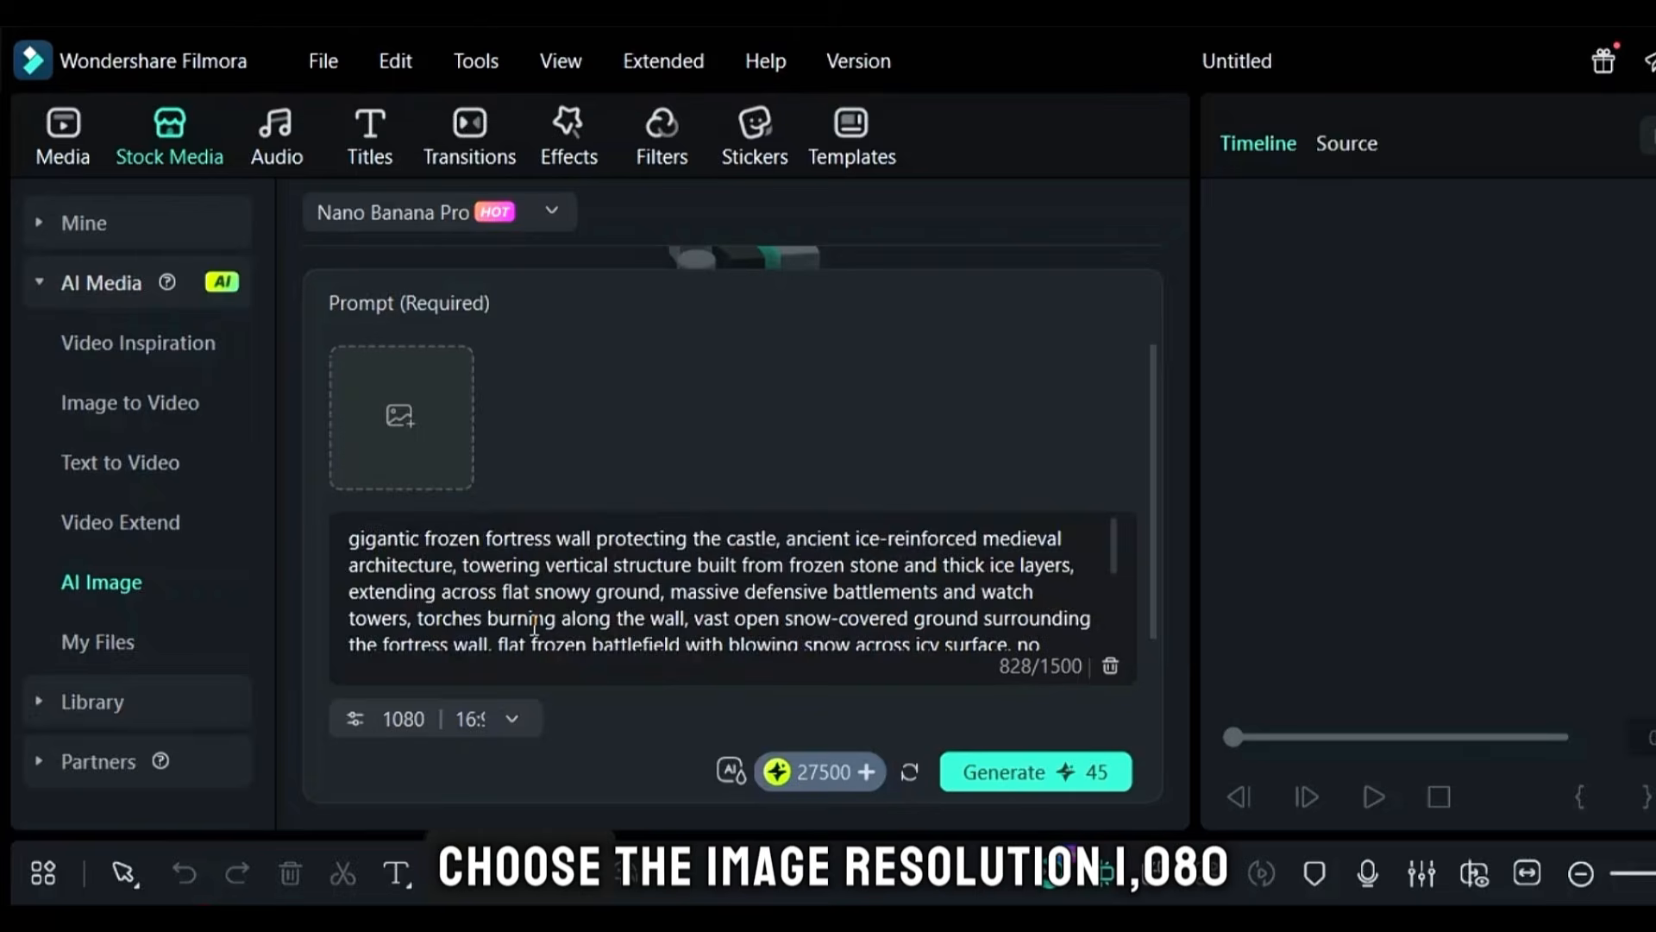
{"action": "scroll", "coordinate": [476, 595], "scroll_direction": "down", "scroll_amount": 5}
Step: Set the image resolution to 2160P and generate the Scene 1 image
{"action": "left_click", "coordinate": [508, 719]}
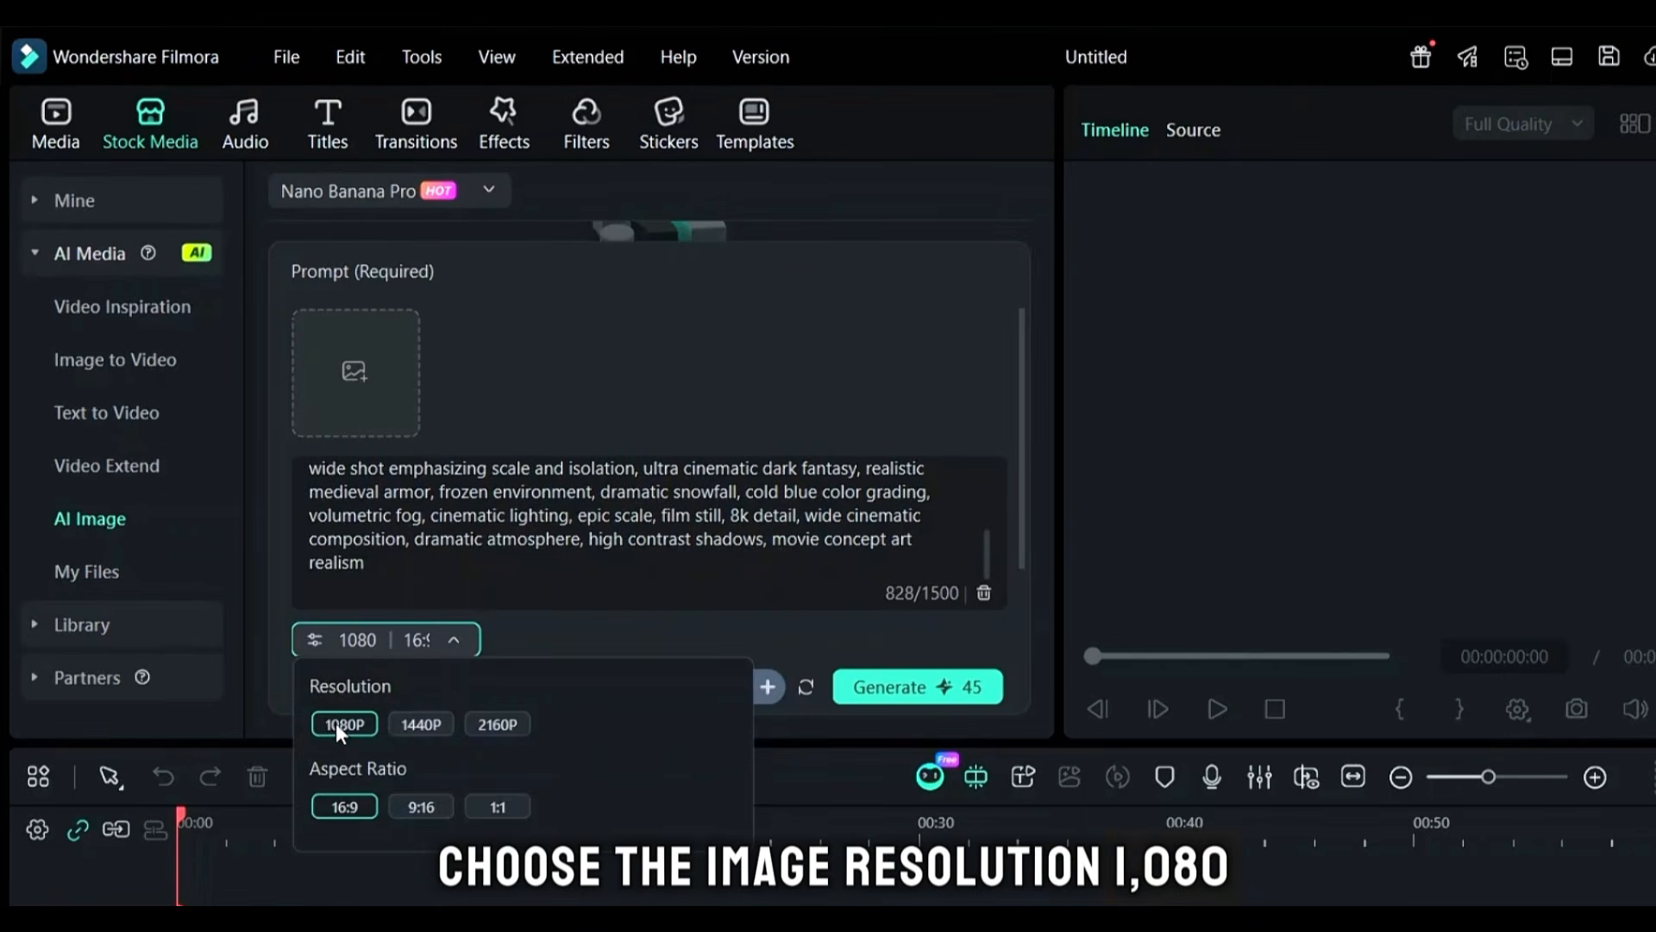
{"action": "left_click", "coordinate": [494, 726]}
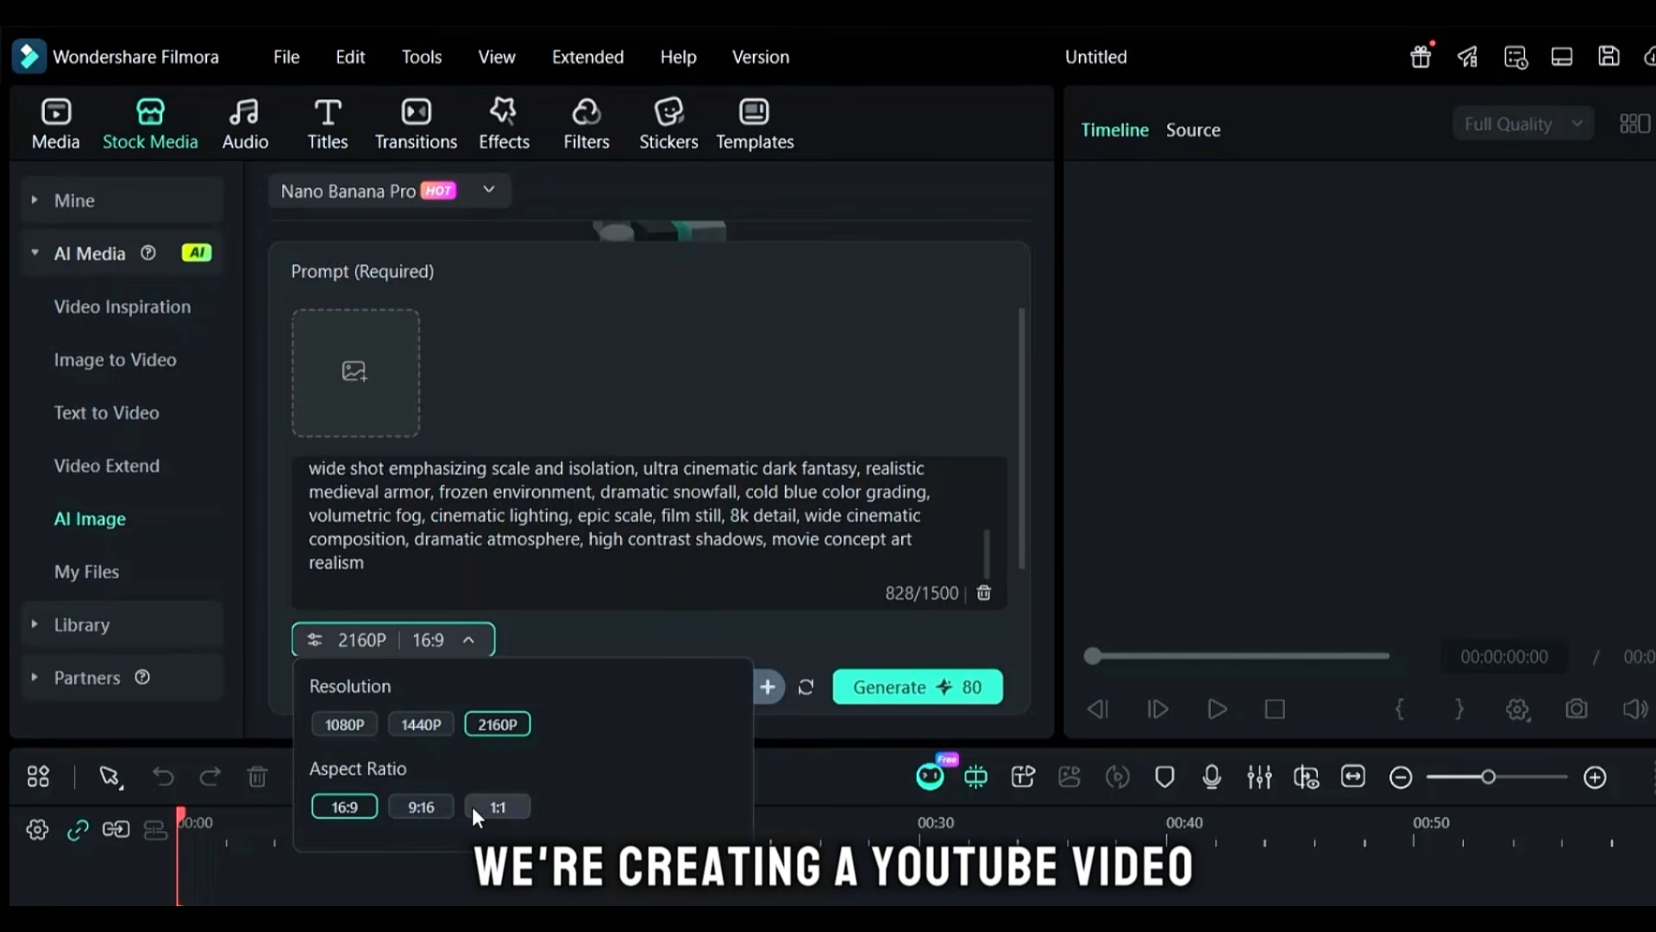
{"action": "left_click", "coordinate": [721, 631]}
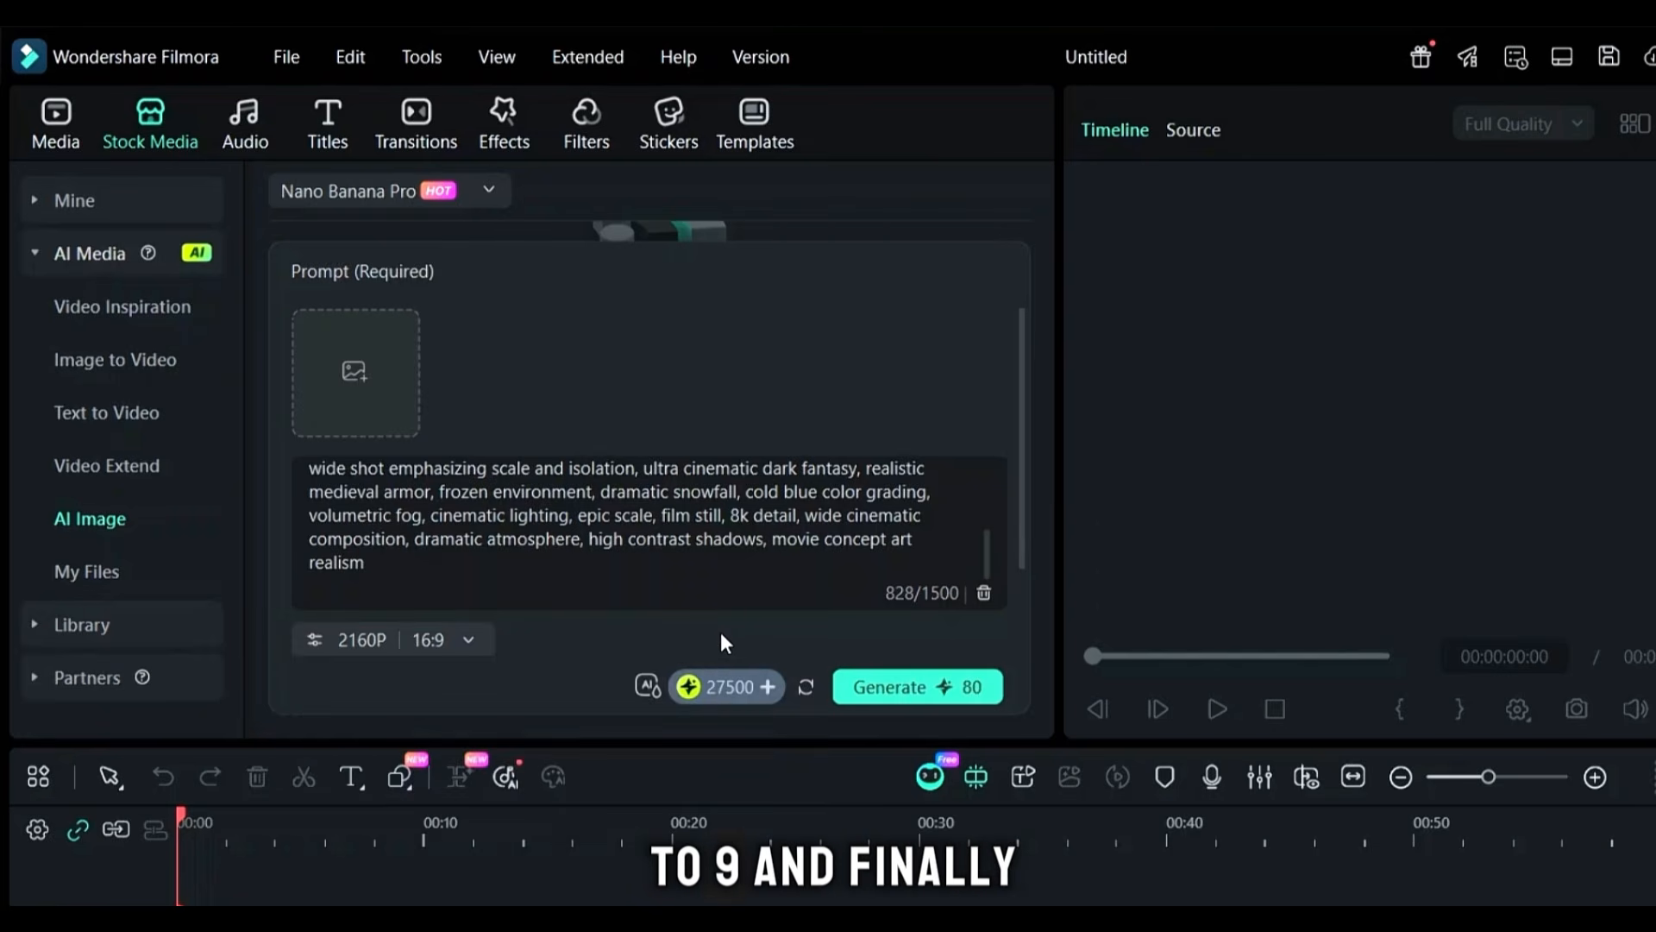
{"action": "left_click", "coordinate": [943, 691]}
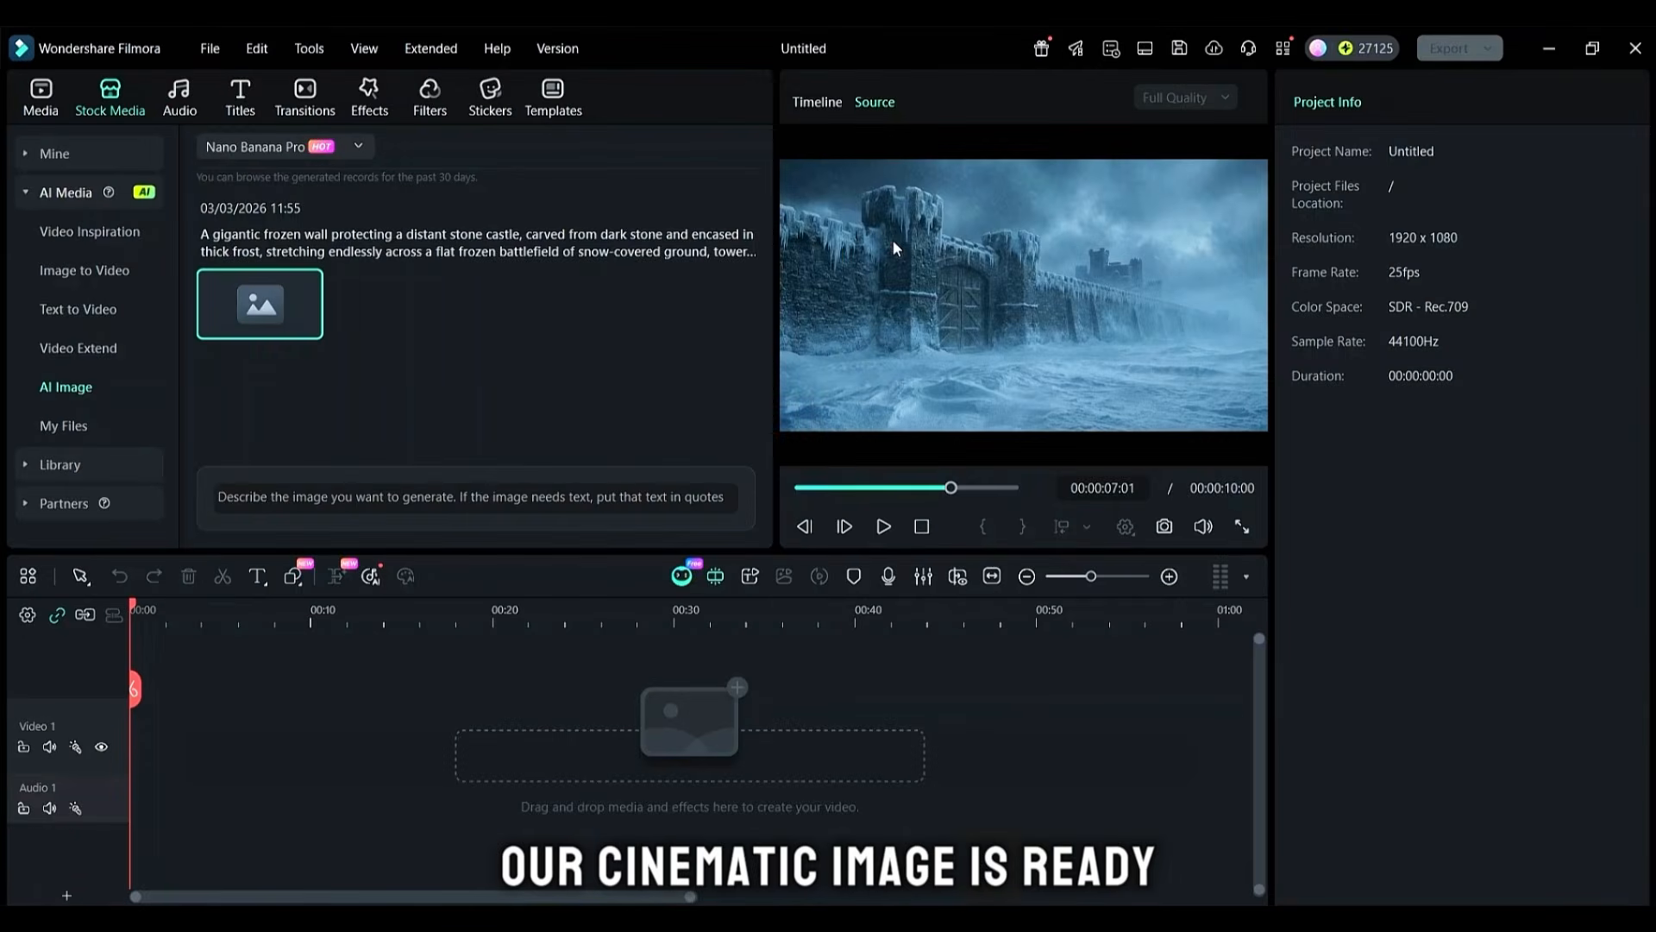
Step: Add the generated frozen wall image to the timeline and remove its "Generated by AI" watermark with the AI Object Remover's smart brush
{"action": "mouse_move", "coordinate": [319, 319]}
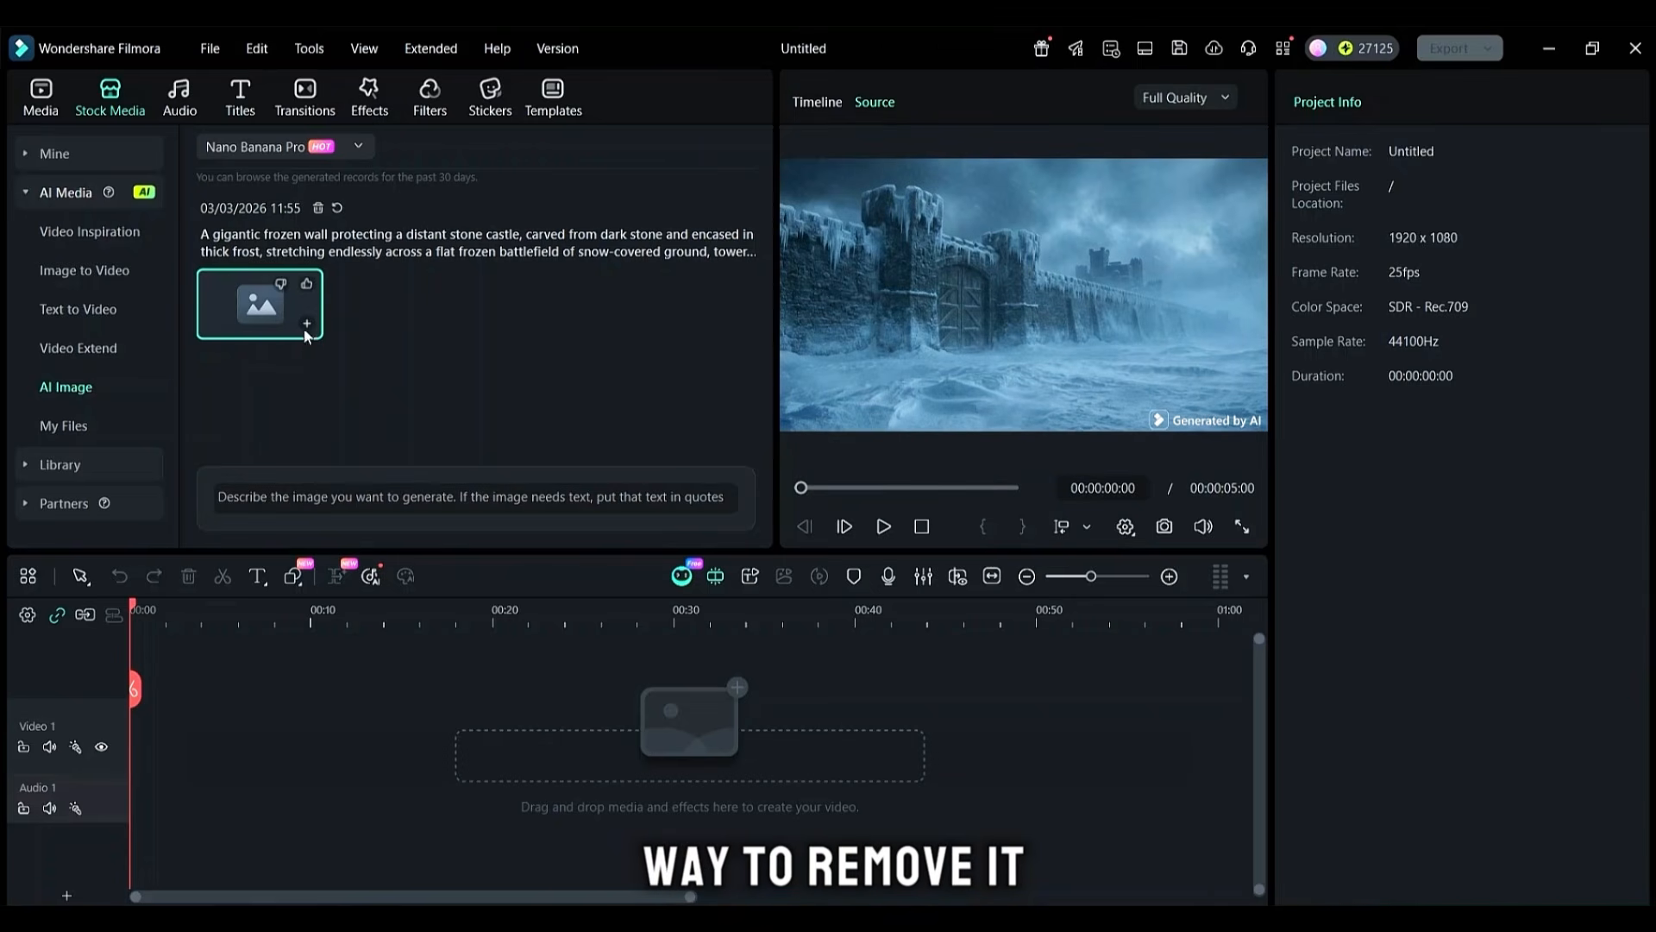
{"action": "left_click", "coordinate": [306, 324]}
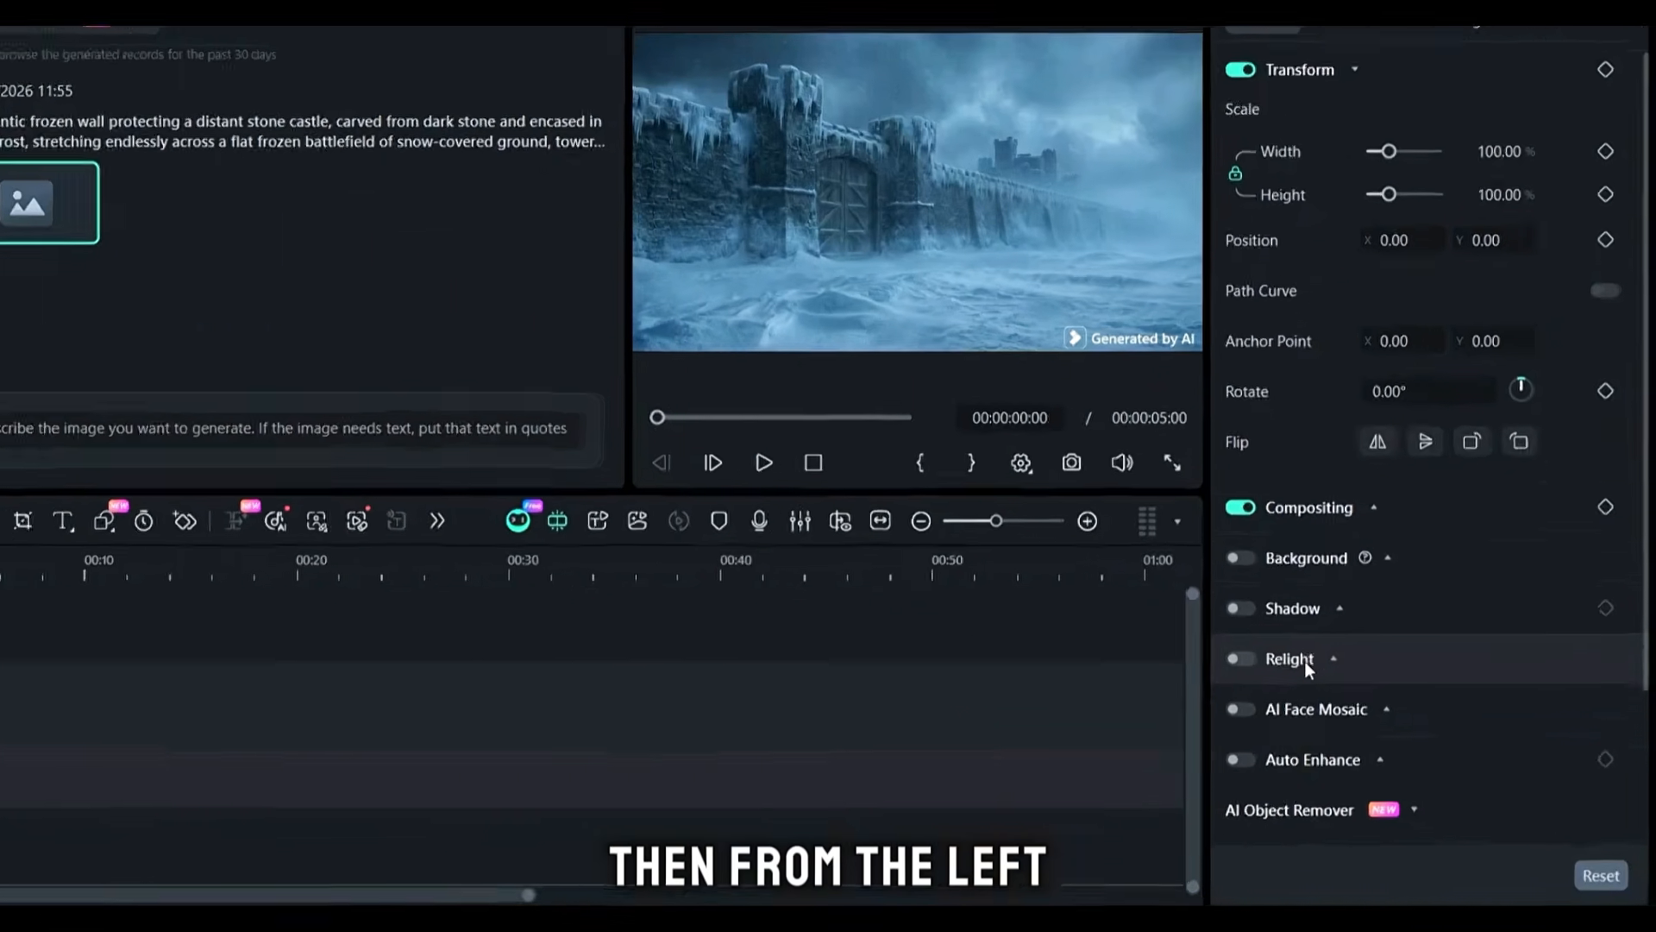
{"action": "scroll", "coordinate": [1372, 716], "scroll_direction": "down", "scroll_amount": 2}
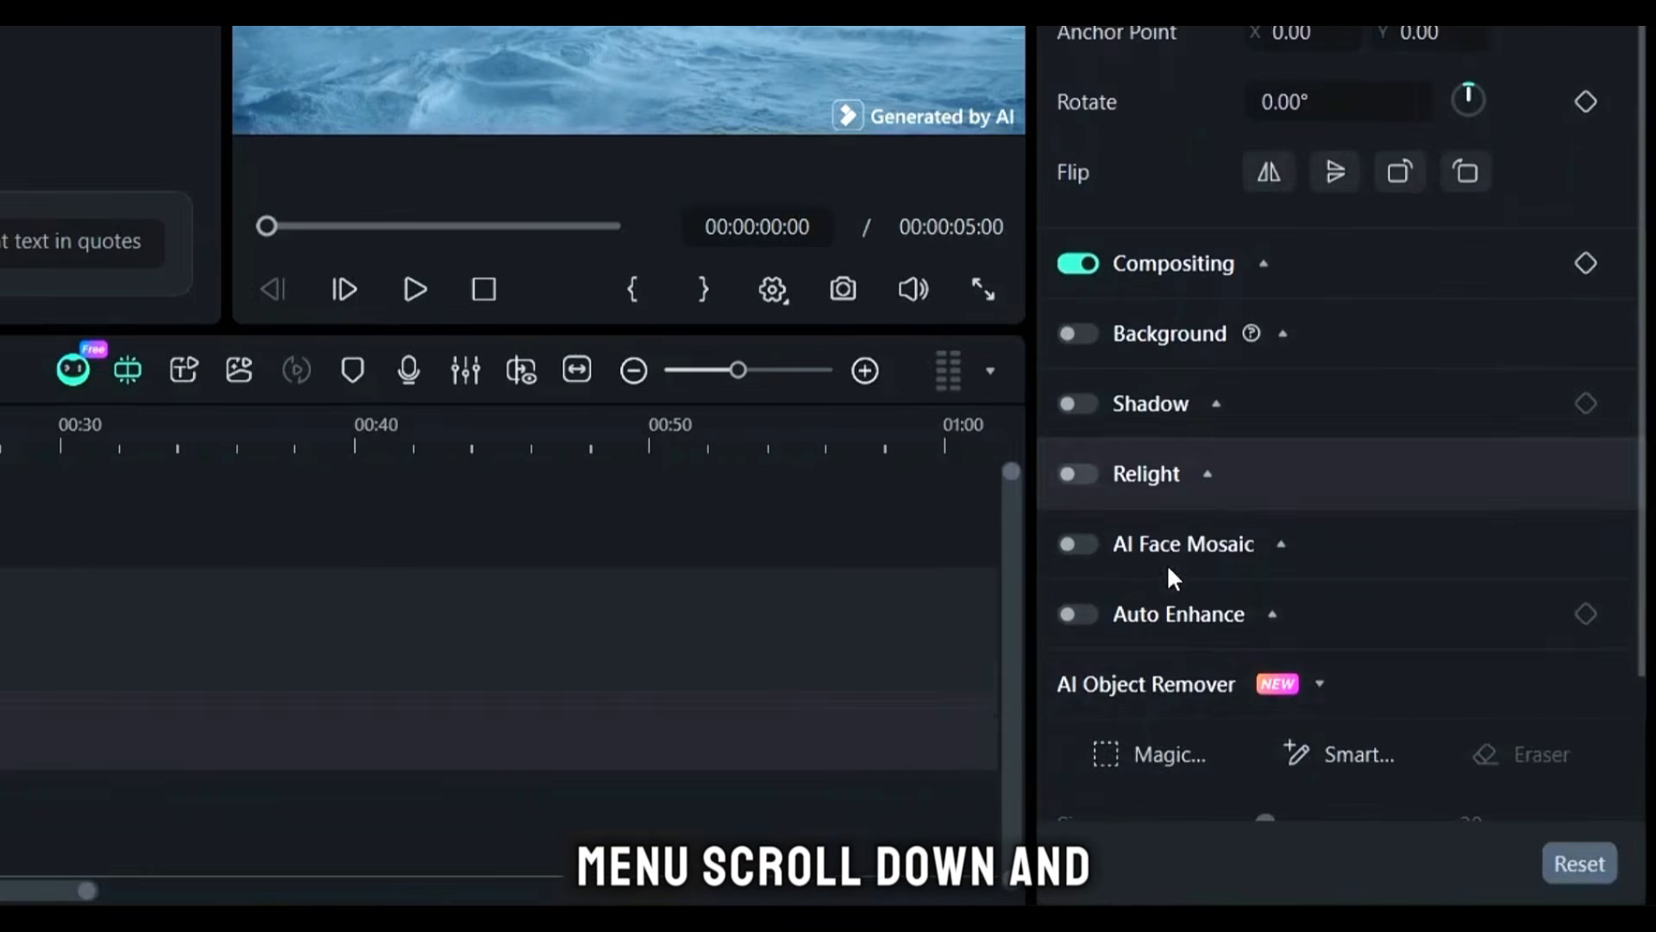
{"action": "scroll", "coordinate": [1152, 700], "scroll_direction": "down", "scroll_amount": 1}
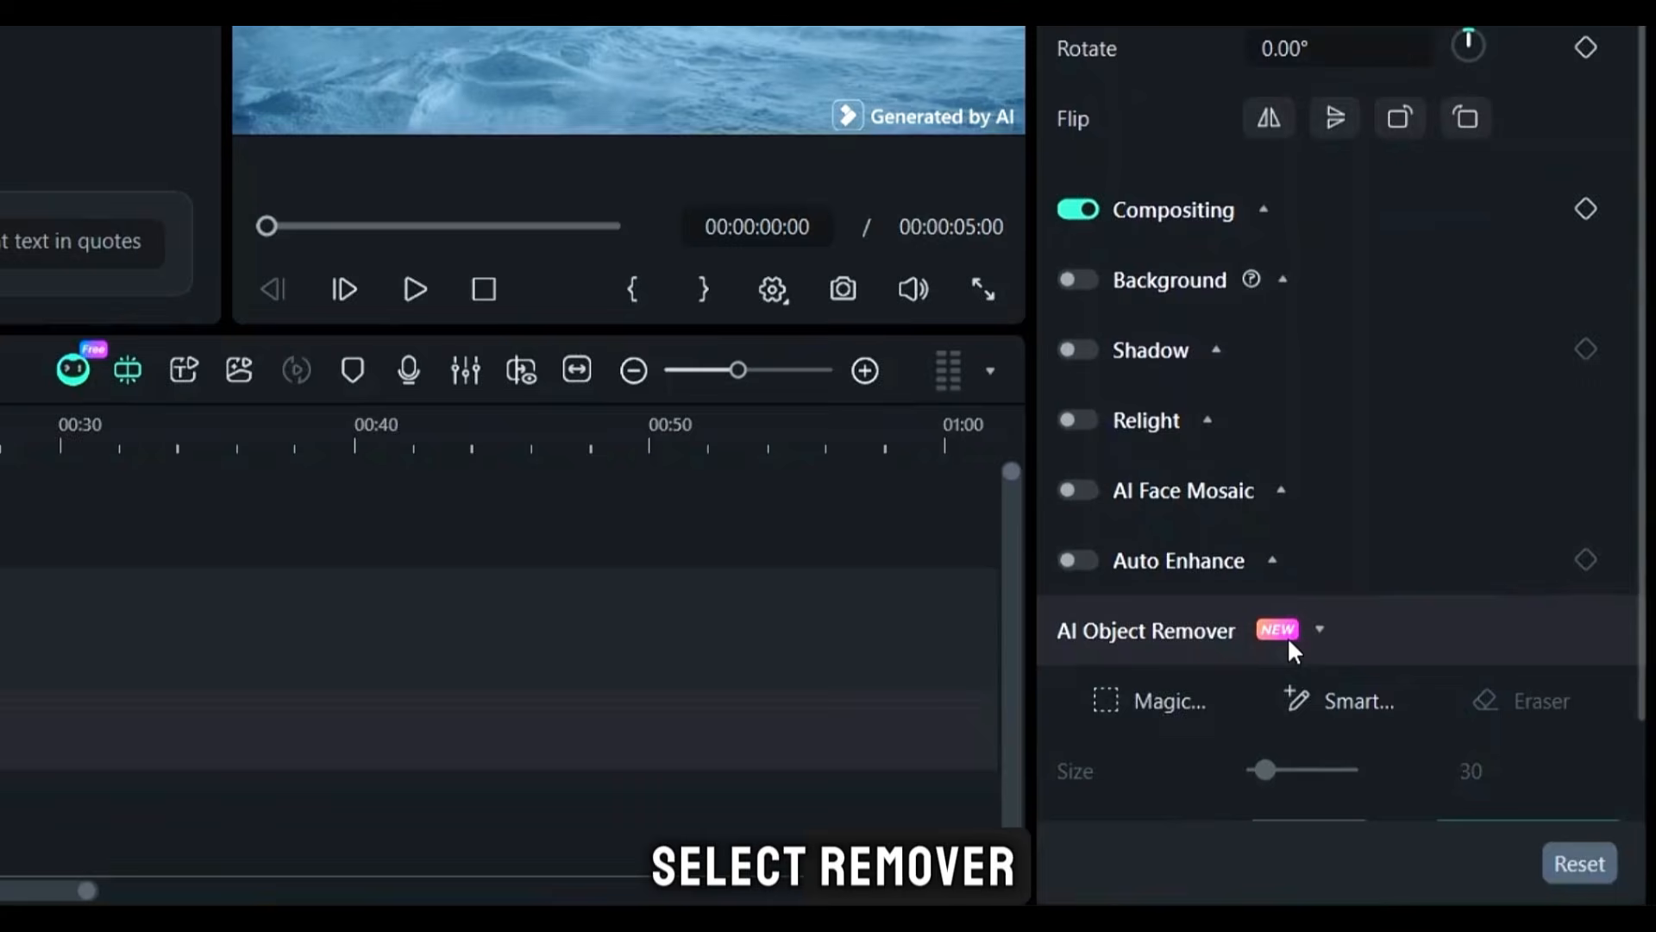
{"action": "left_click", "coordinate": [1328, 706]}
{"action": "mouse_move", "coordinate": [845, 119]}
{"action": "left_mouse_down"}
{"action": "mouse_move", "coordinate": [954, 115]}
{"action": "mouse_move", "coordinate": [879, 140]}
{"action": "left_mouse_up"}
{"action": "scroll", "coordinate": [1557, 749], "scroll_direction": "down", "scroll_amount": 2}
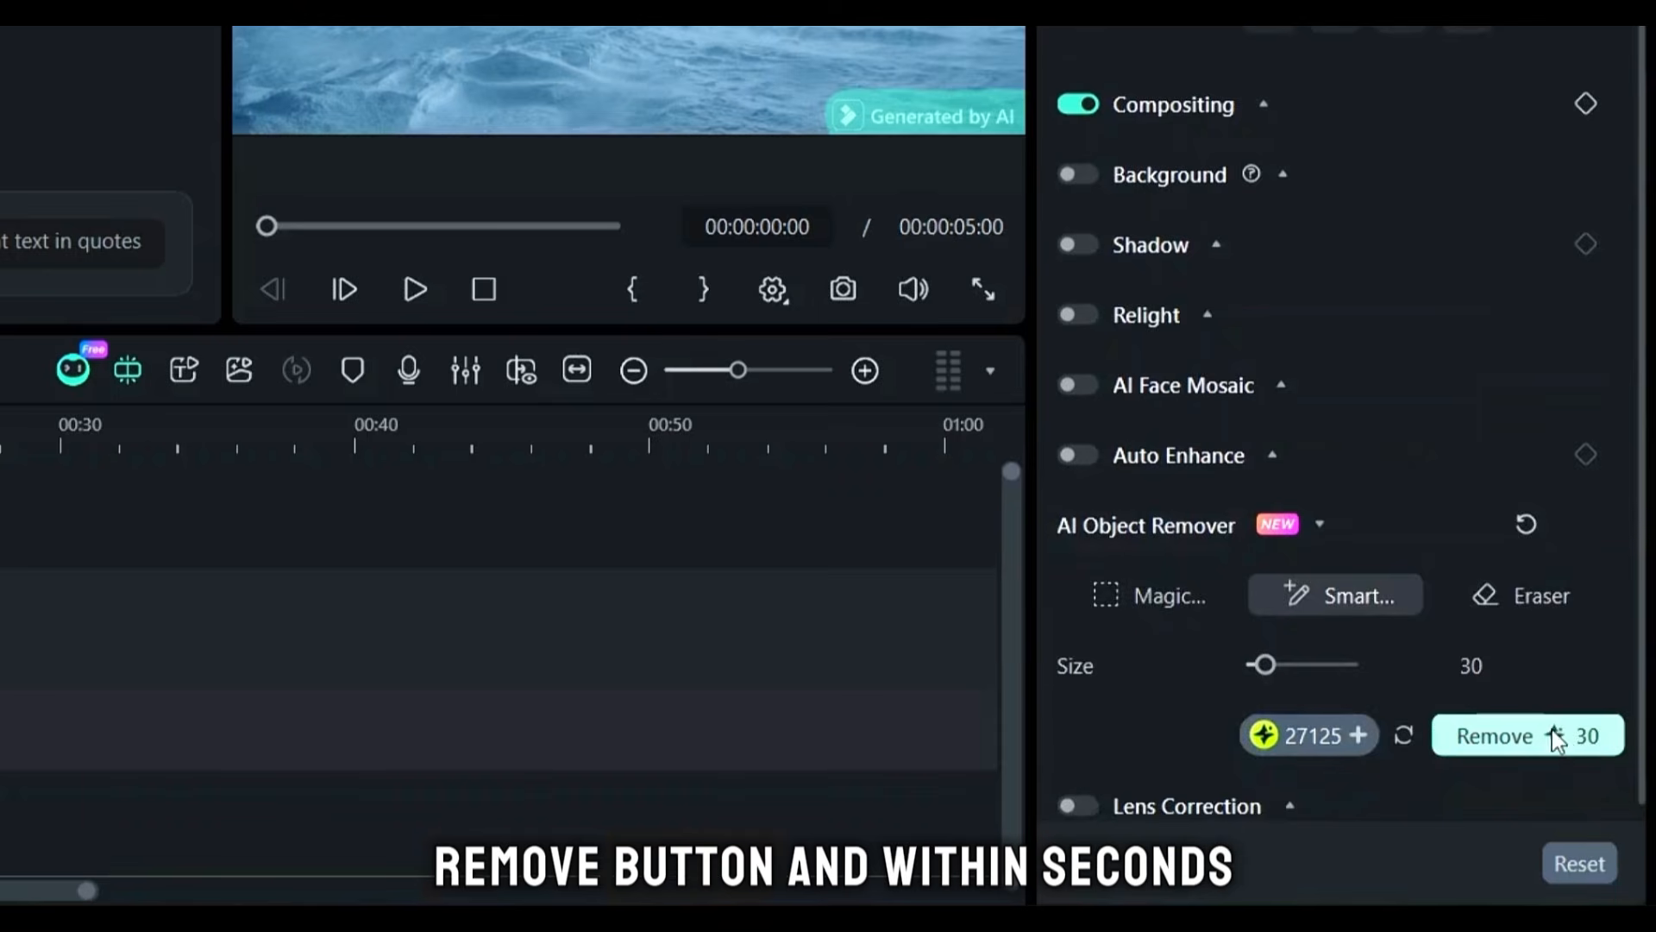
{"action": "left_click", "coordinate": [1555, 742]}
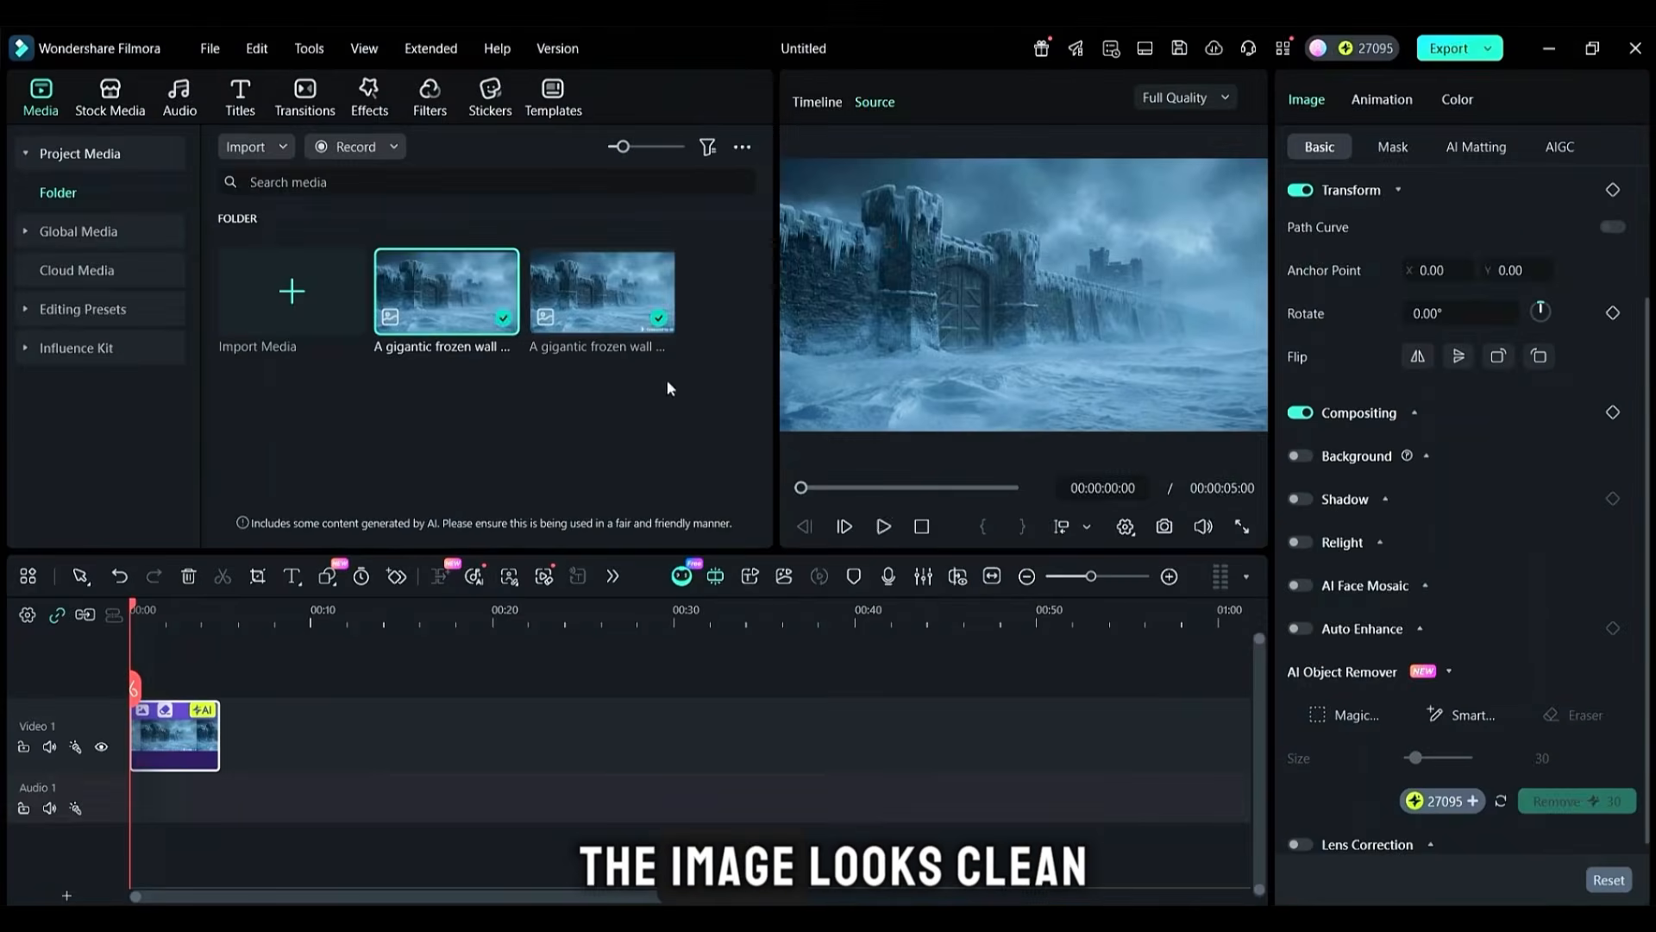
Step: Delete the original watermarked frozen wall image from the project media
{"action": "left_click", "coordinate": [576, 297]}
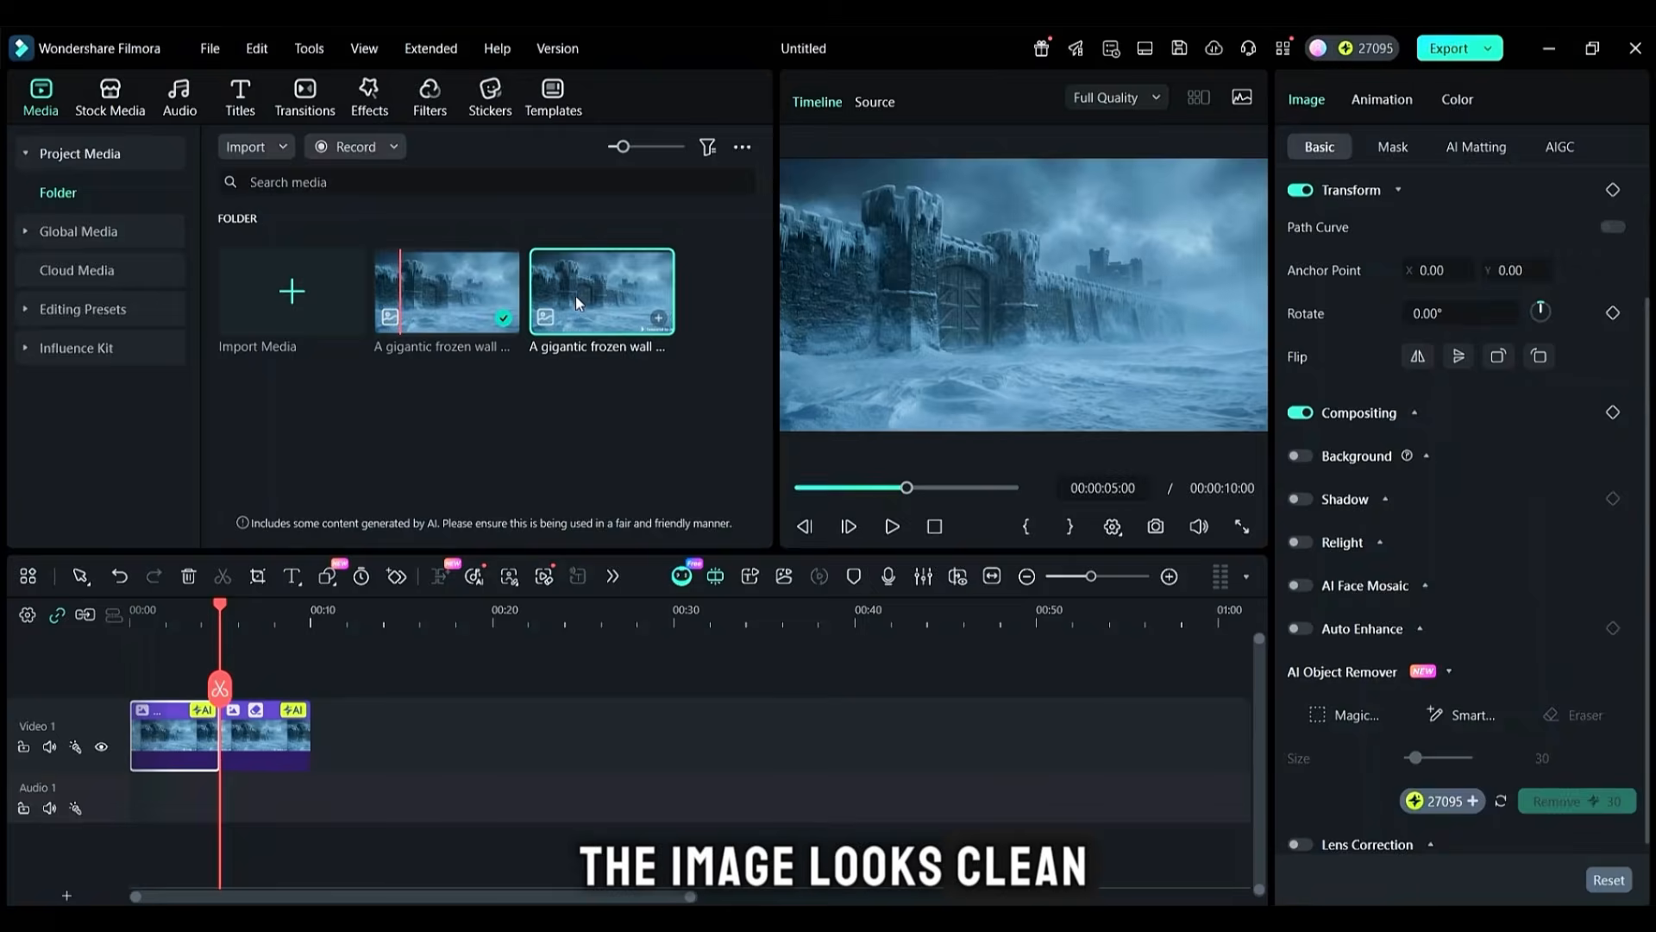
{"action": "key", "text": "Delete"}
{"action": "key", "text": "Return"}
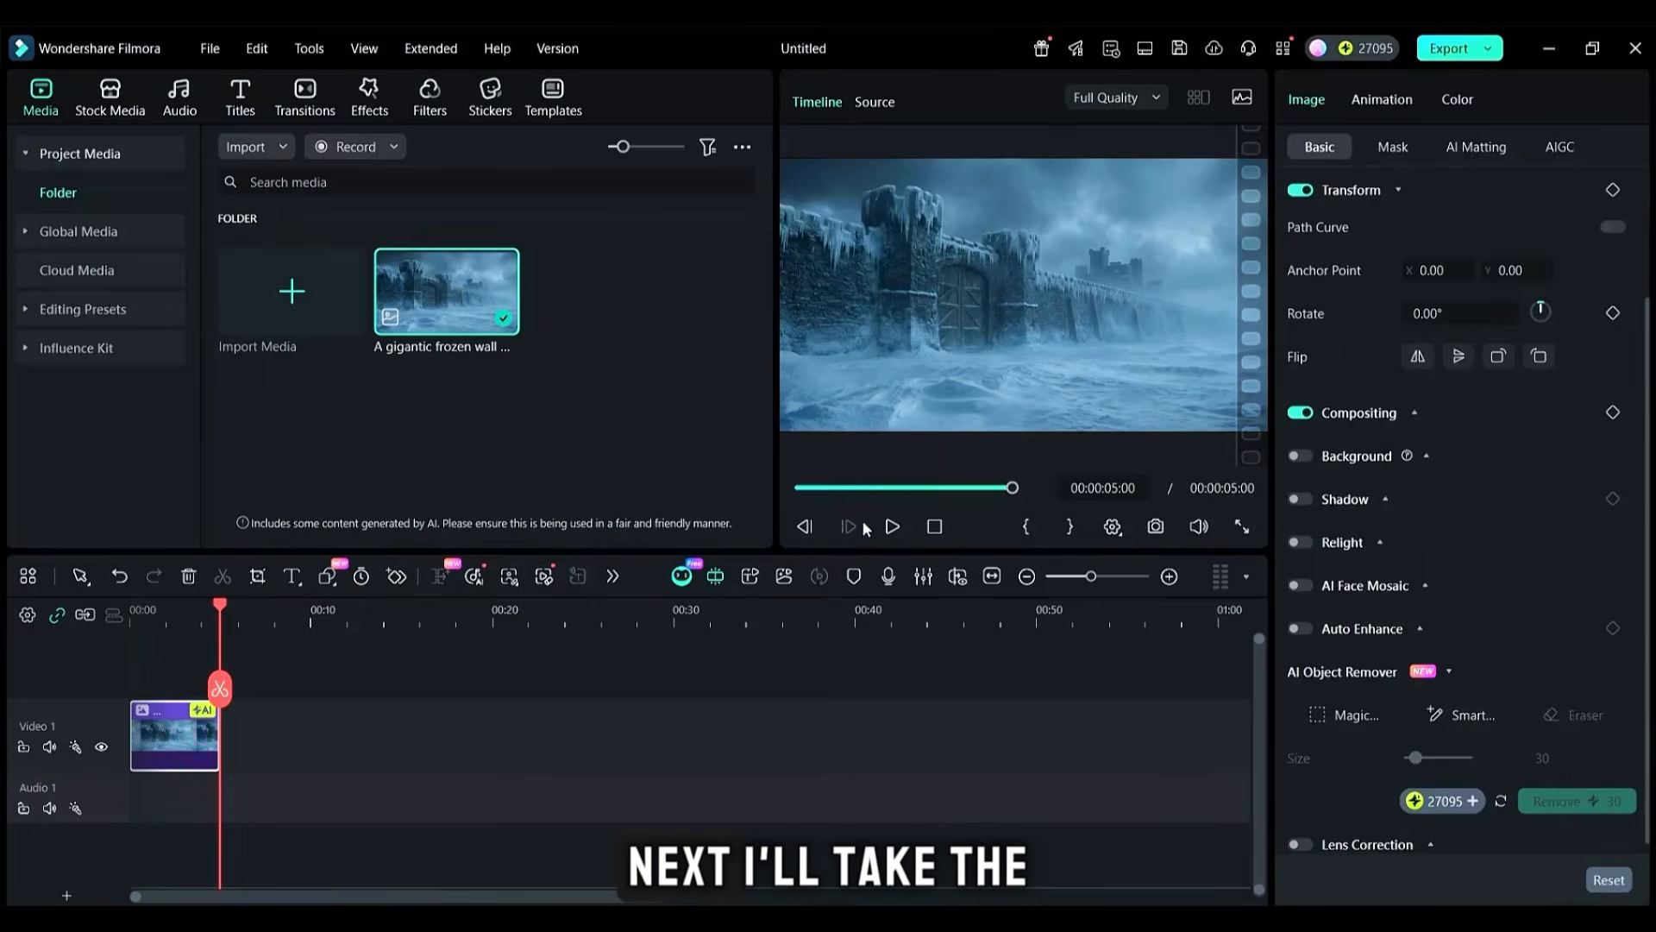
Step: Copy the Scene 2 — Guards on the Wall prompt from ChatGPT into Filmora's AI Image prompt and generate the image
{"action": "scroll", "coordinate": [970, 518], "scroll_direction": "down", "scroll_amount": 2}
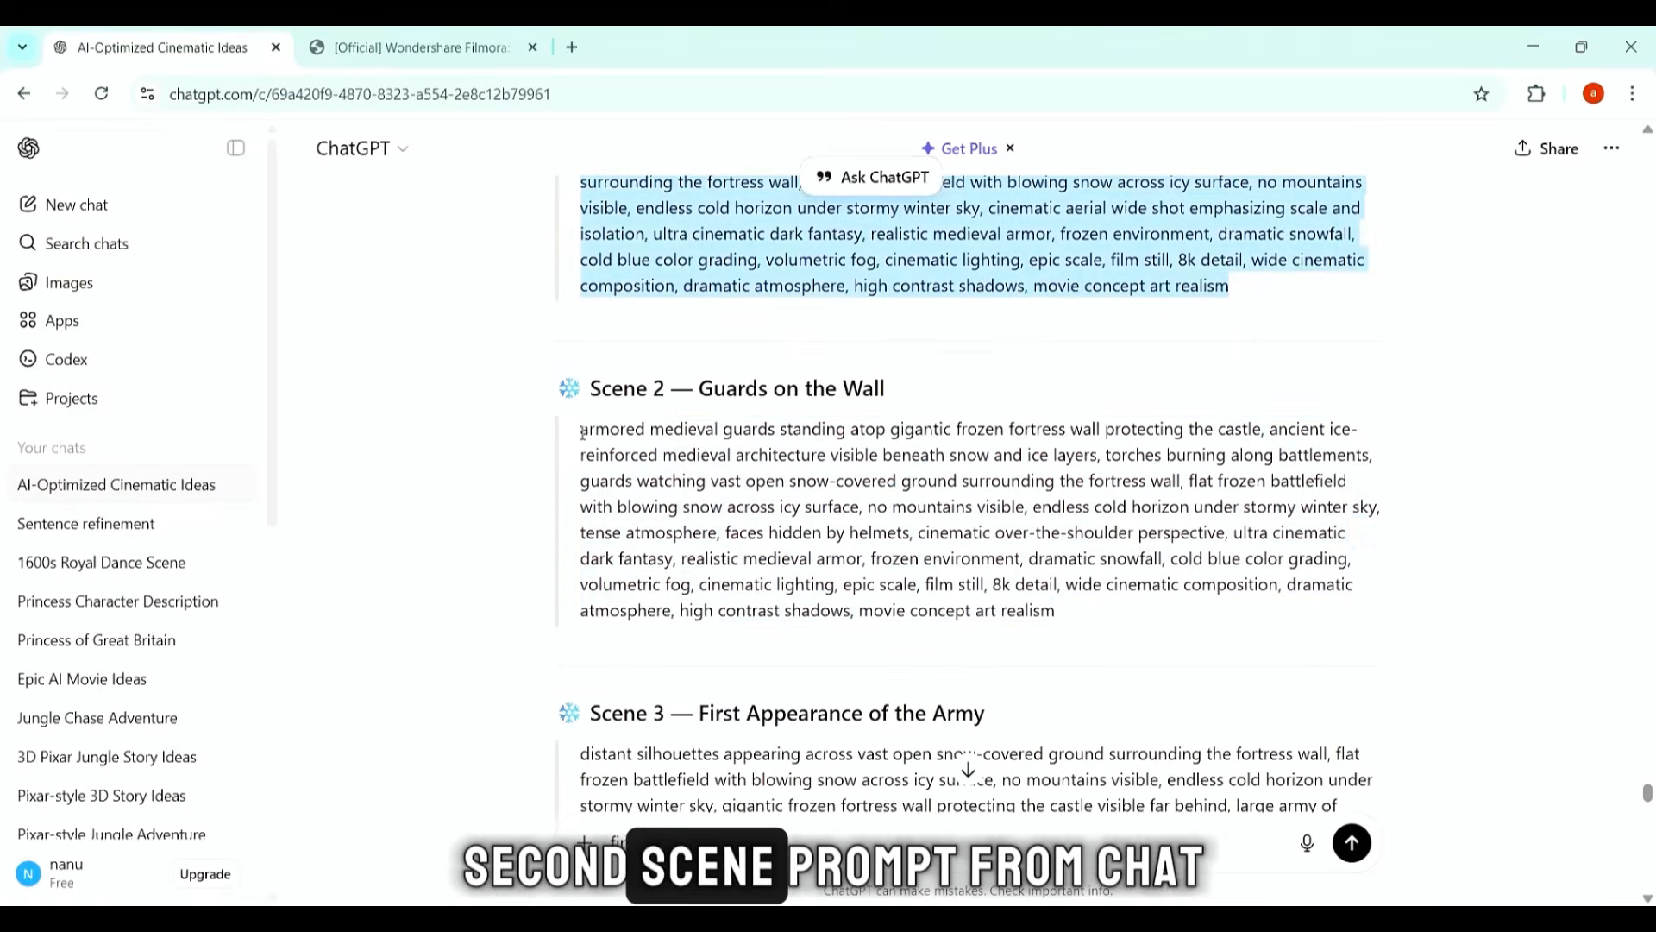
{"action": "left_click_drag", "start_coordinate": [581, 429], "coordinate": [1083, 609]}
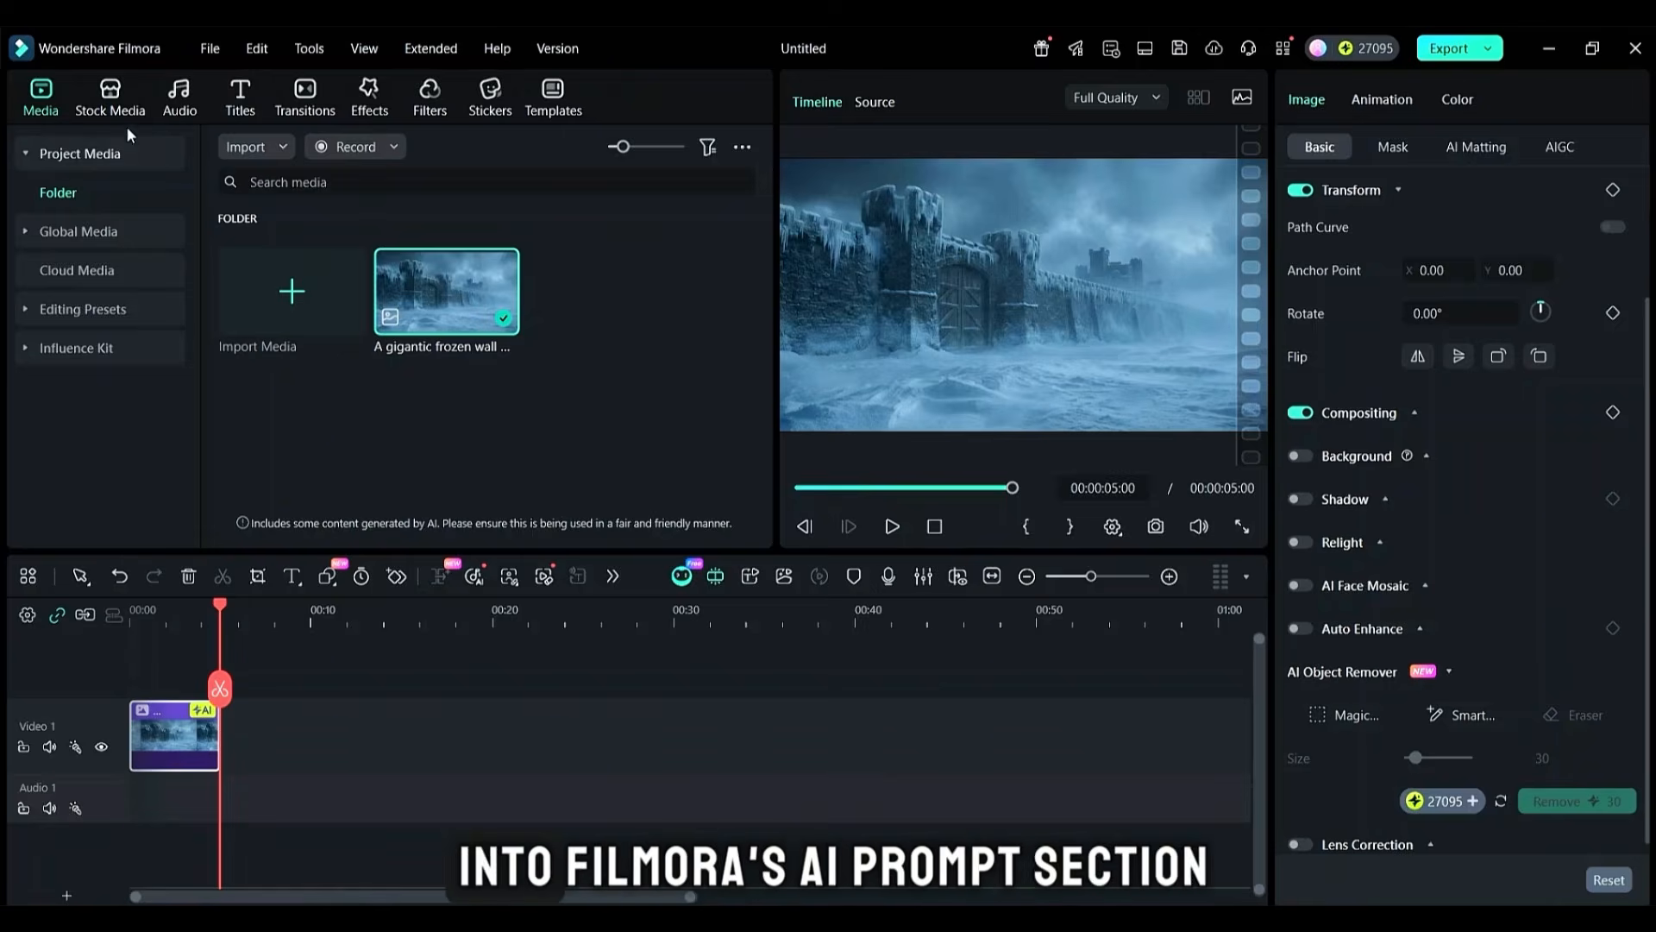
{"action": "left_click", "coordinate": [110, 96]}
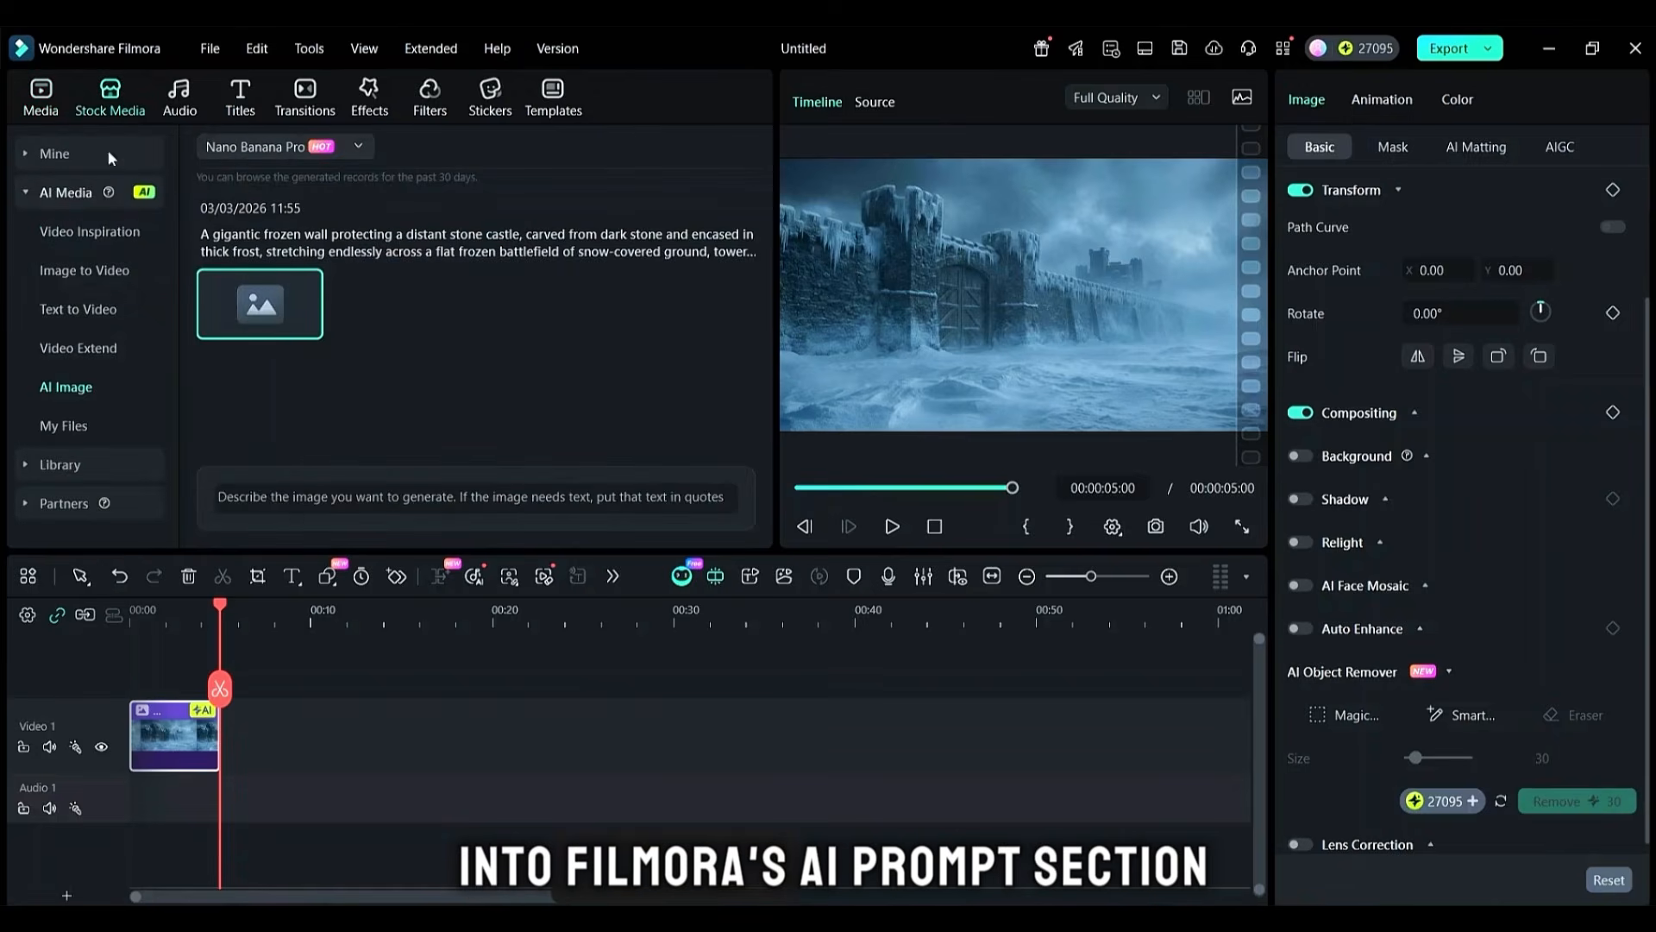
{"action": "left_click", "coordinate": [294, 511]}
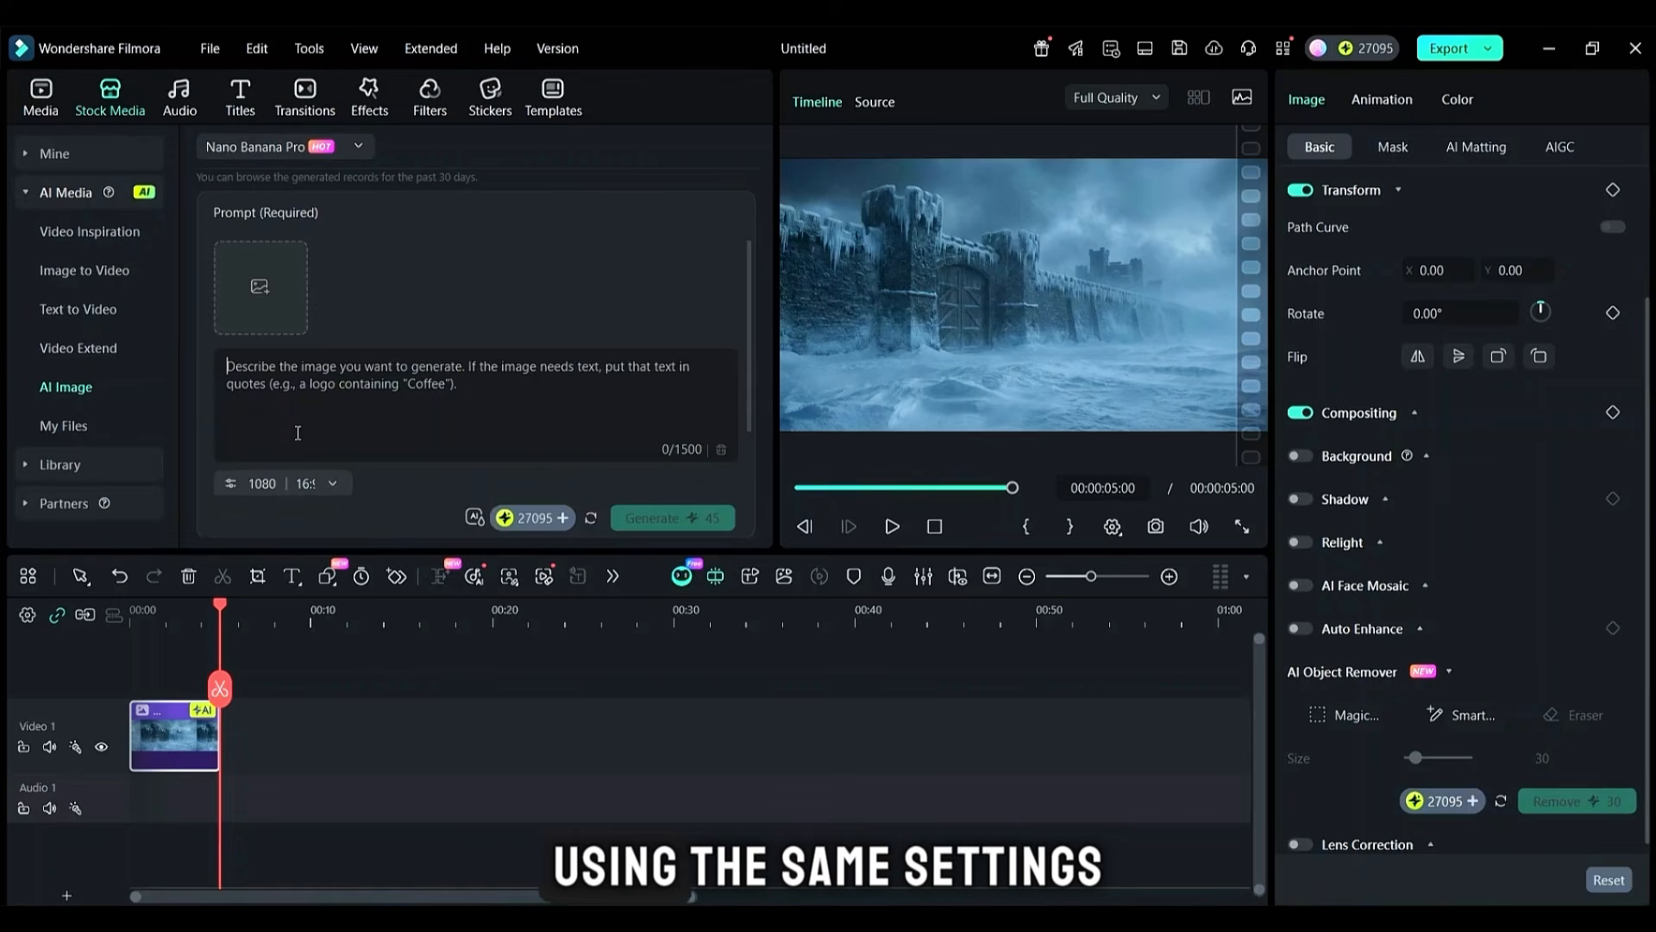
{"action": "key", "text": "ctrl+v"}
{"action": "left_click", "coordinate": [639, 520]}
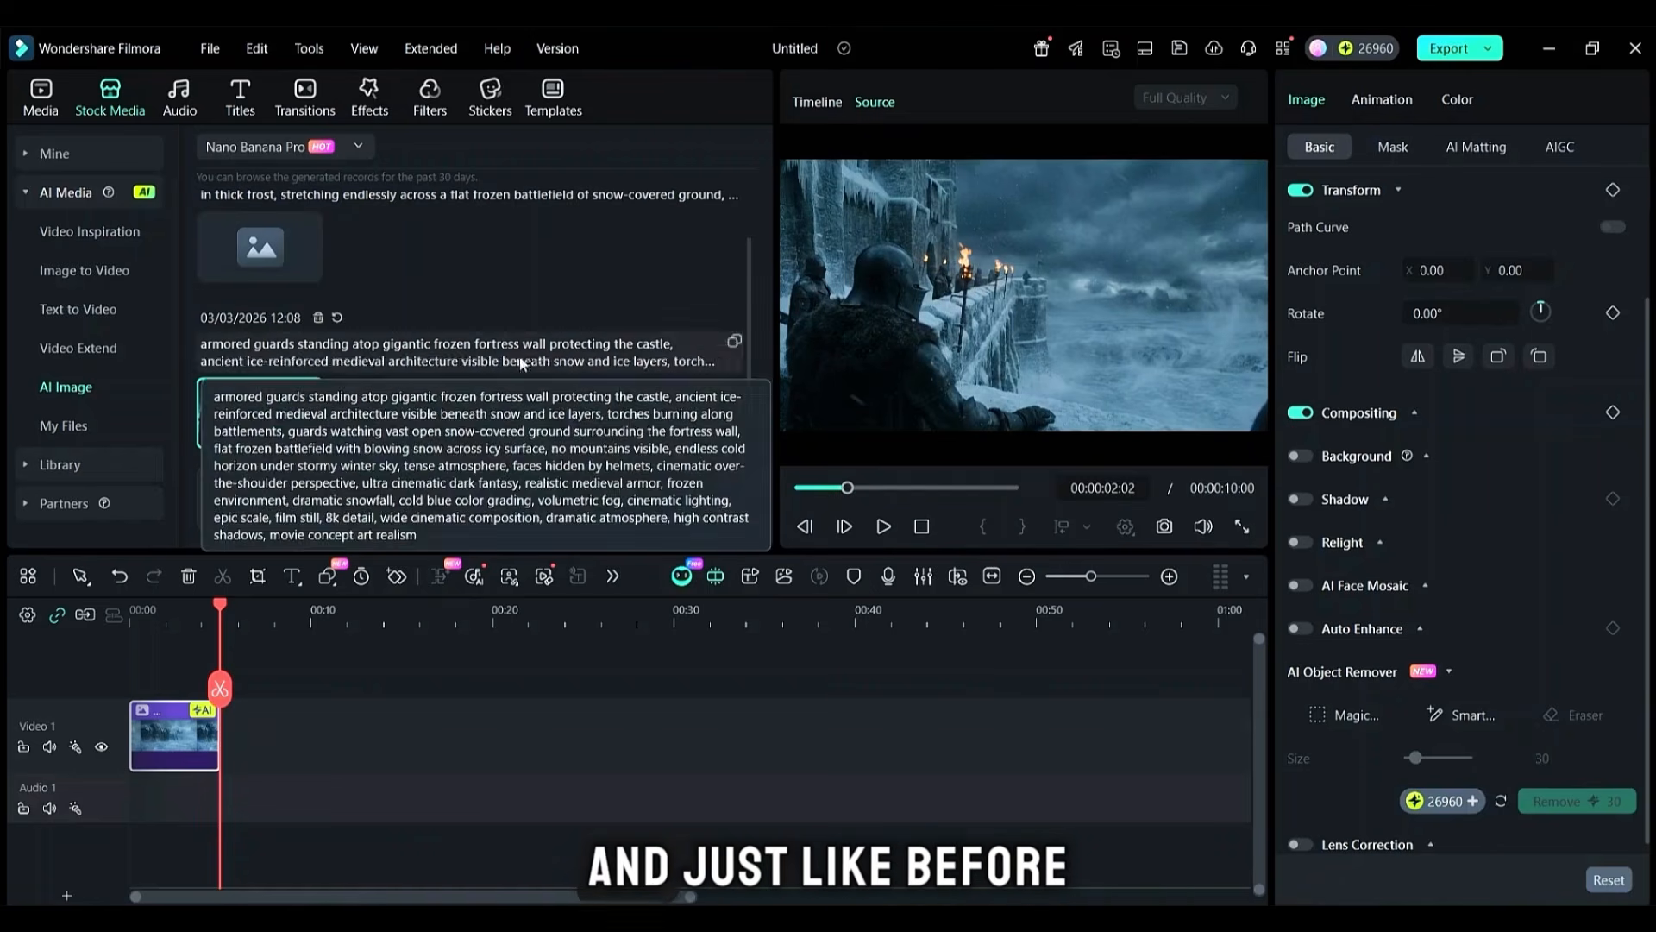
Step: Add the generated armored guards image to the timeline and remove its "Generated by AI" watermark with the AI Object Remover's smart brush
{"action": "mouse_move", "coordinate": [300, 441]}
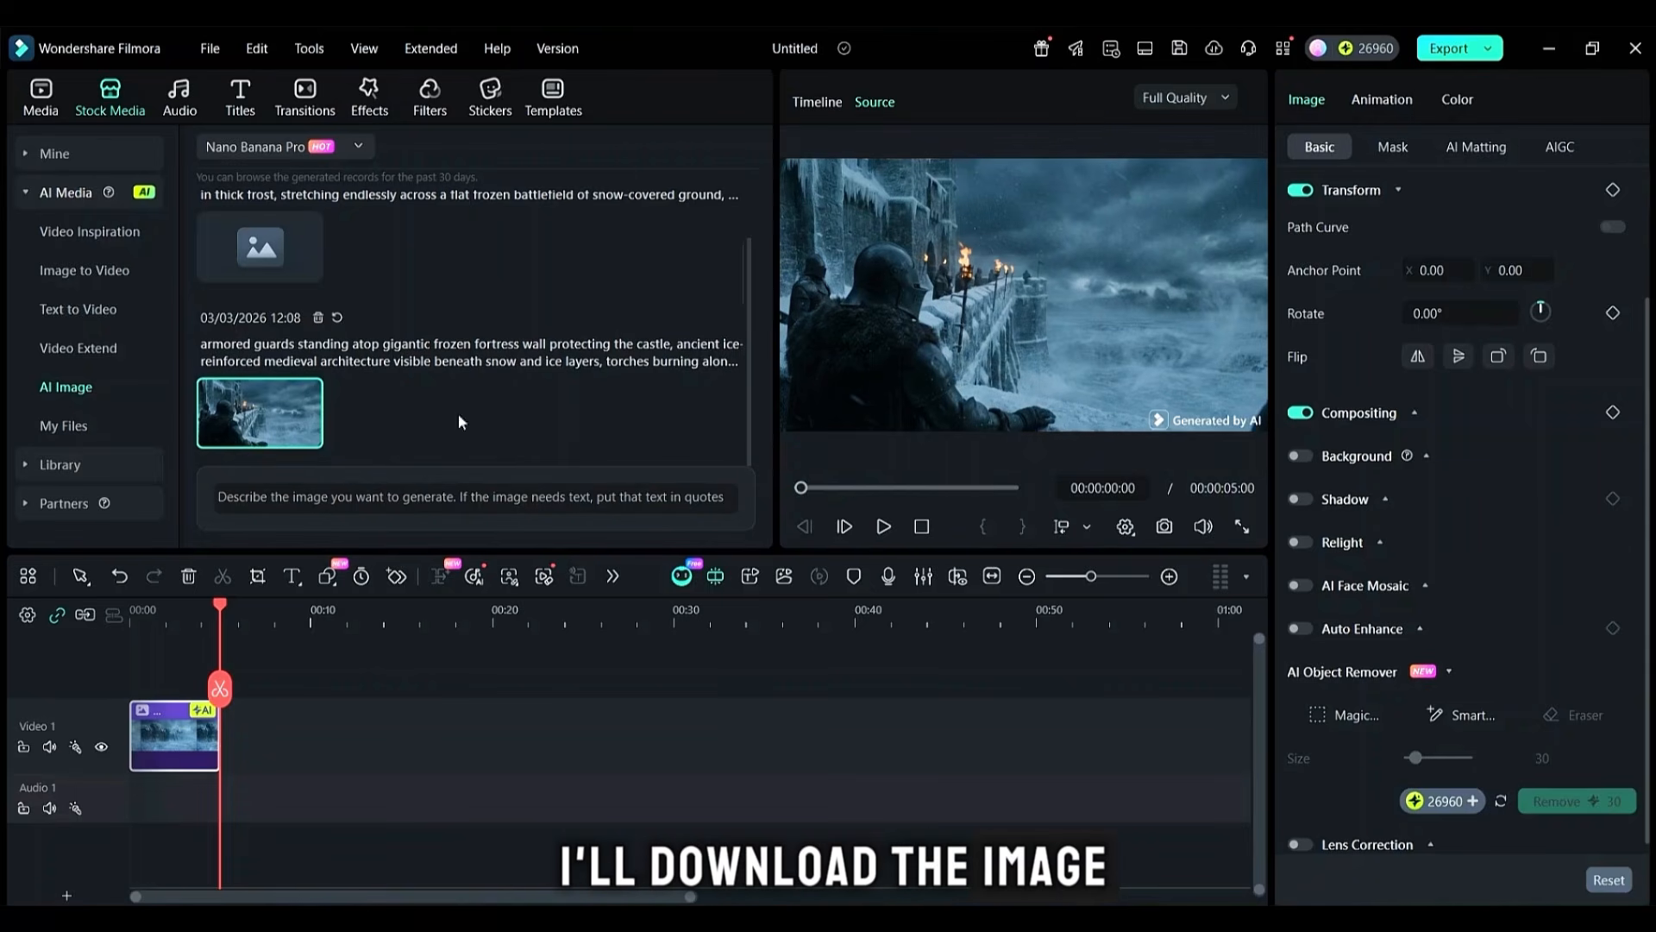
{"action": "left_click", "coordinate": [1460, 702]}
{"action": "left_click_drag", "start_coordinate": [1173, 420], "coordinate": [1255, 420]}
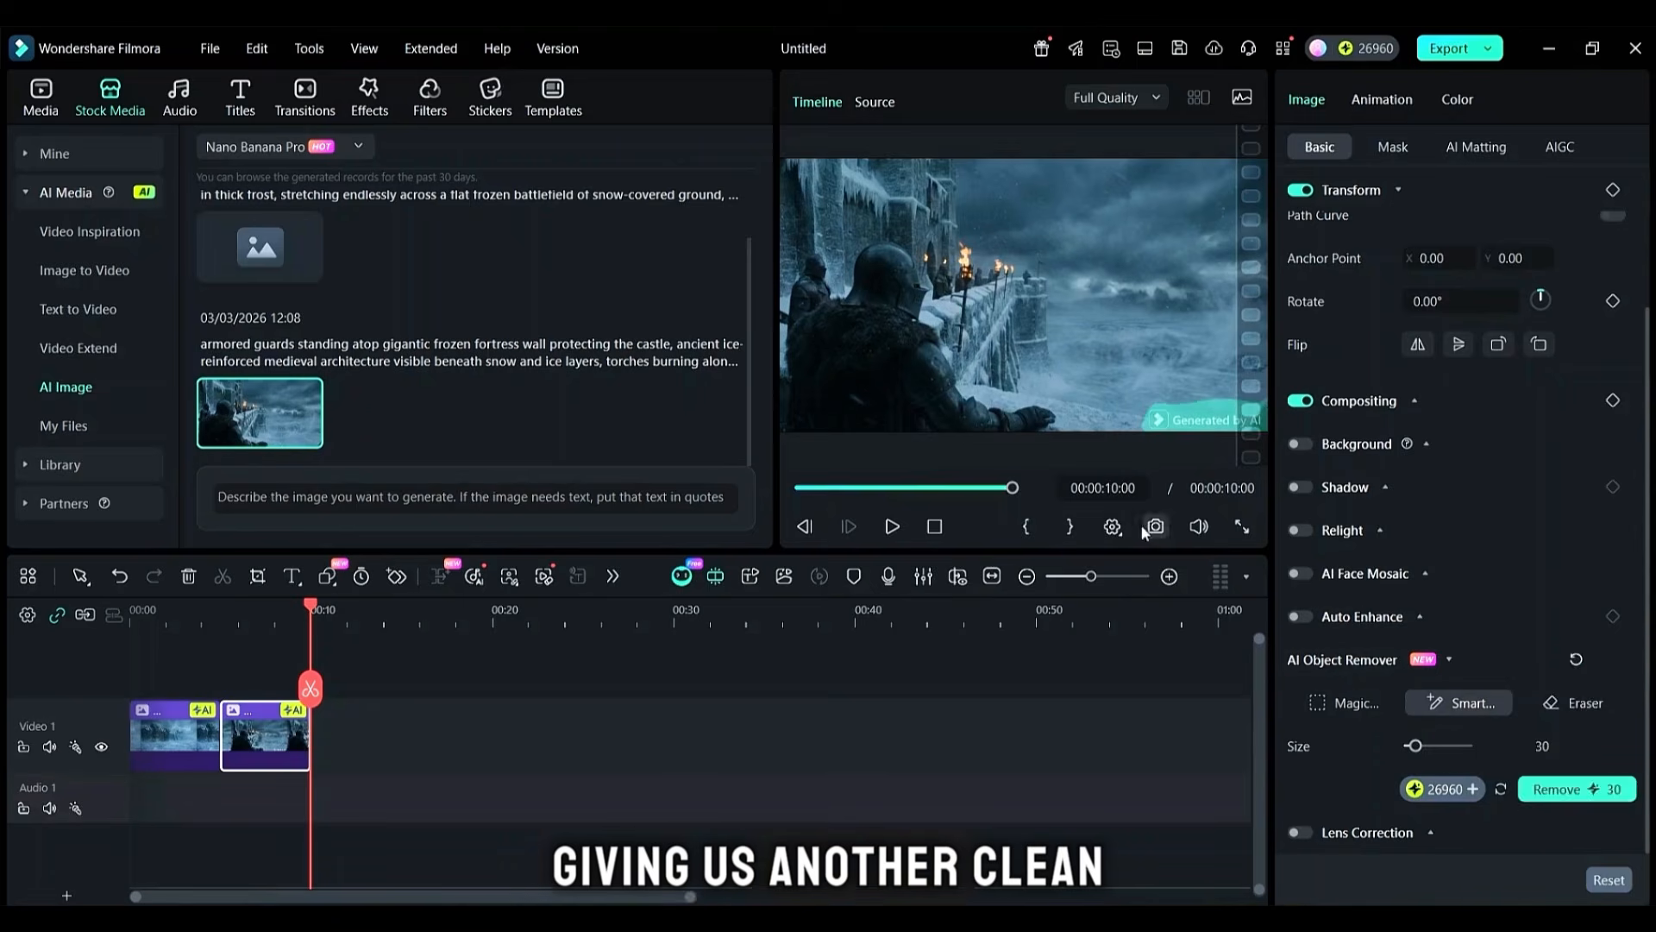
{"action": "left_click", "coordinate": [1557, 789]}
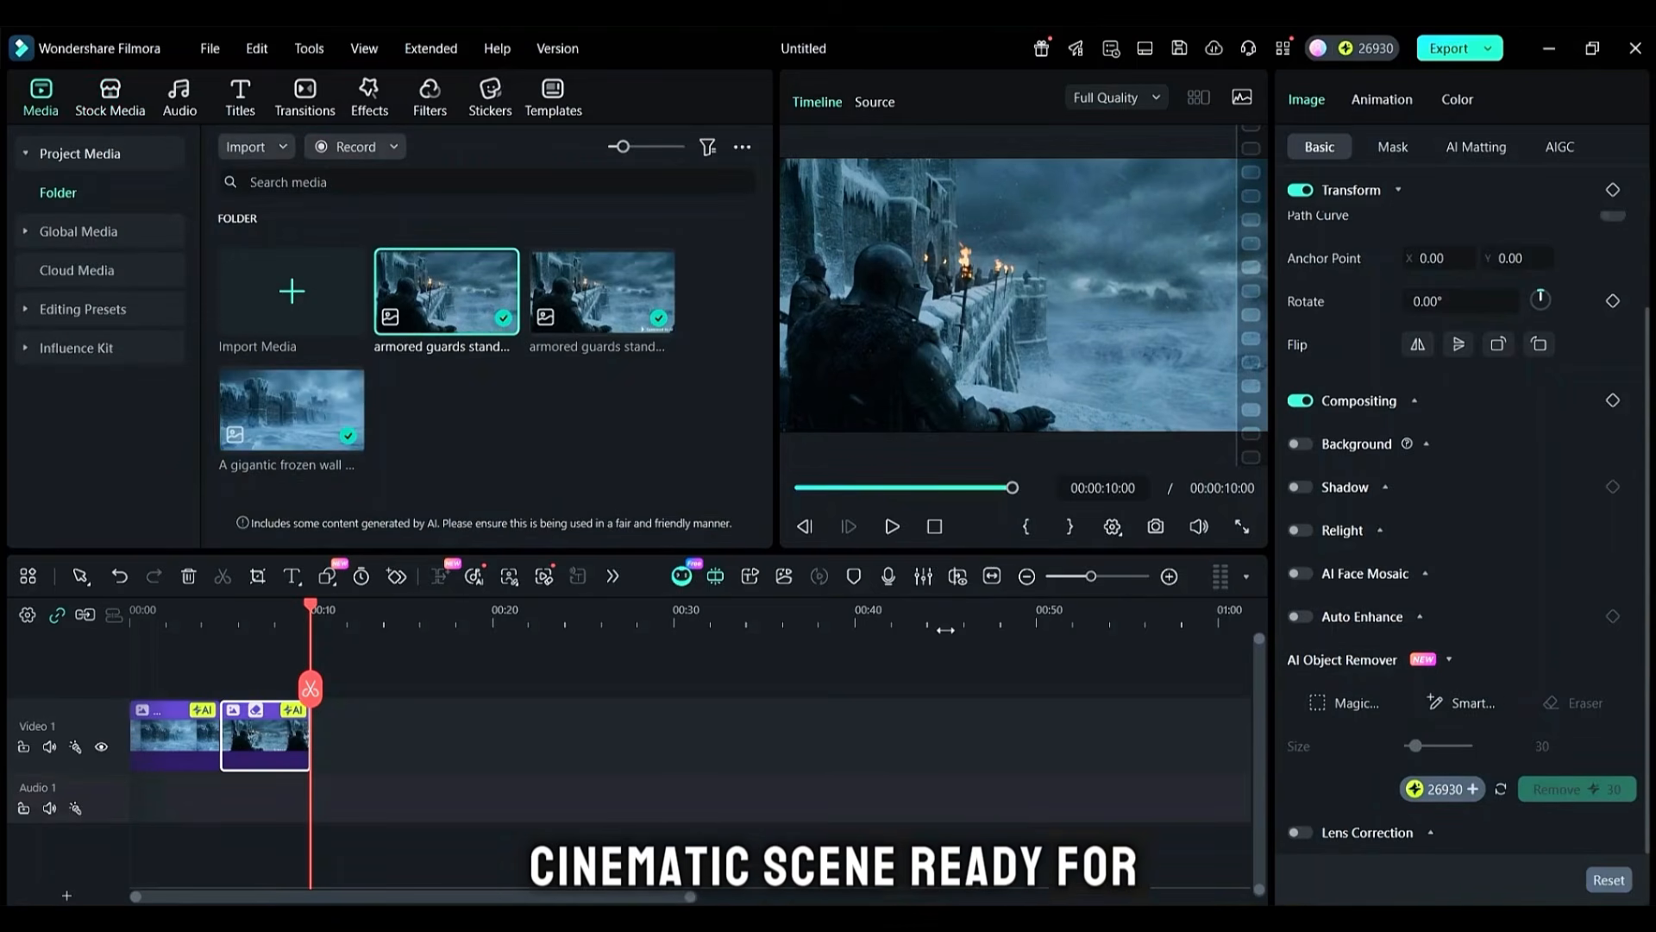
Step: Delete the original watermarked armored guards image from the project media
{"action": "left_click", "coordinate": [604, 284]}
{"action": "key", "text": "Delete"}
{"action": "key", "text": "Return"}
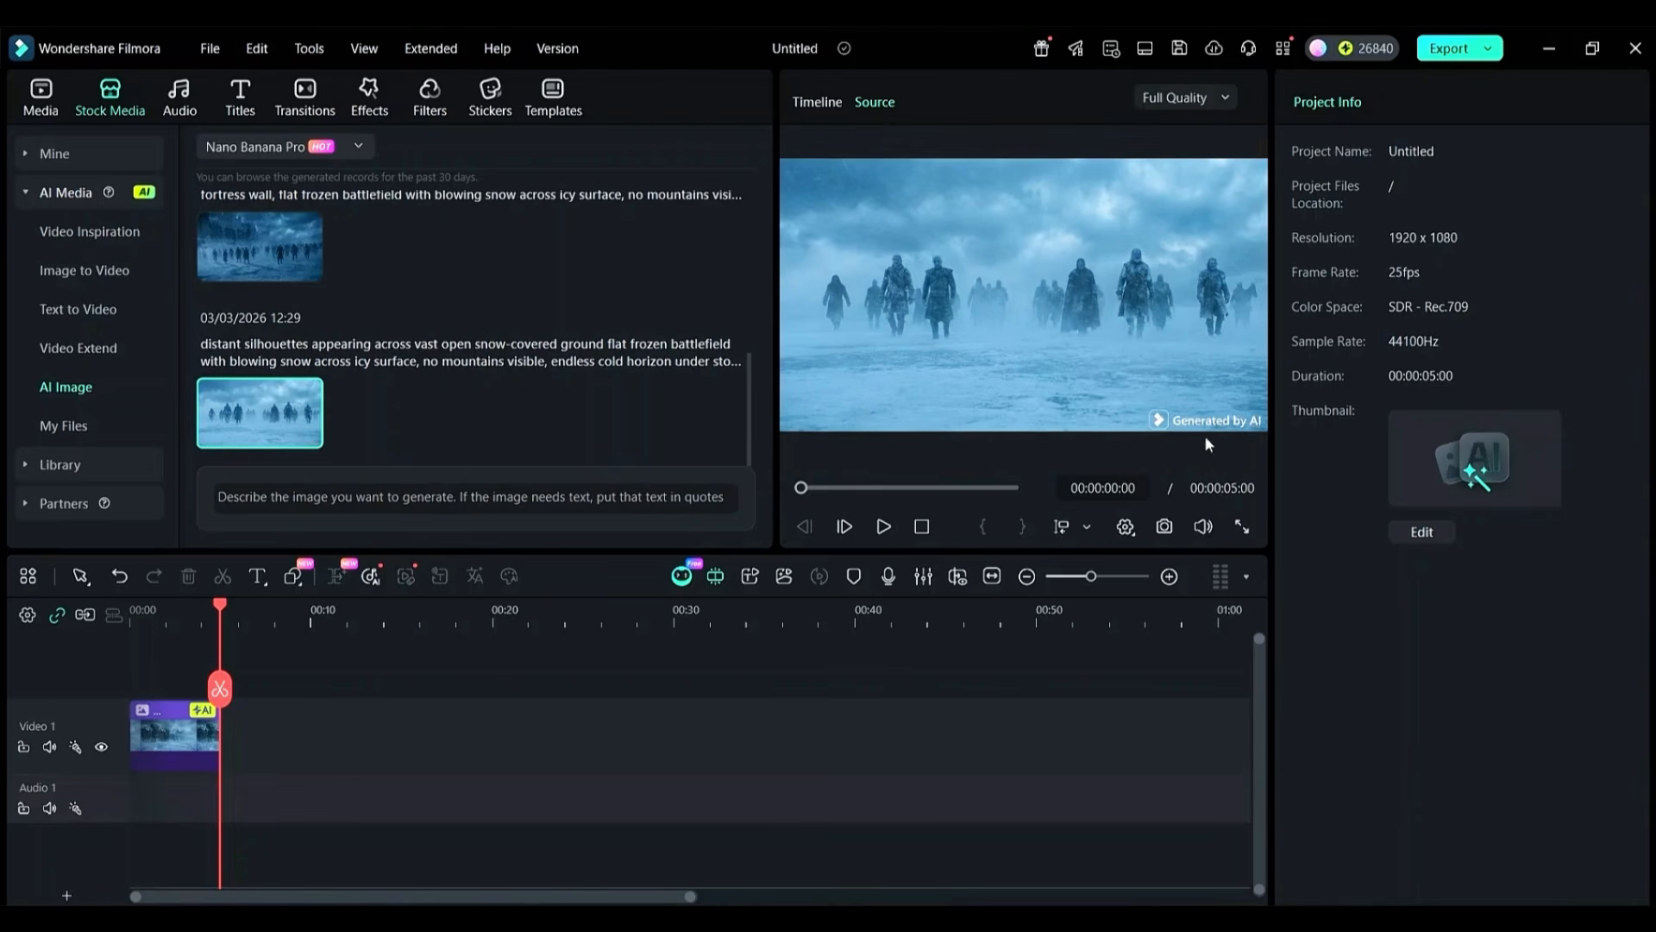
Step: Add the generated distant silhouettes image to the timeline and delete its watermarked original from the project media
{"action": "left_click", "coordinate": [308, 434]}
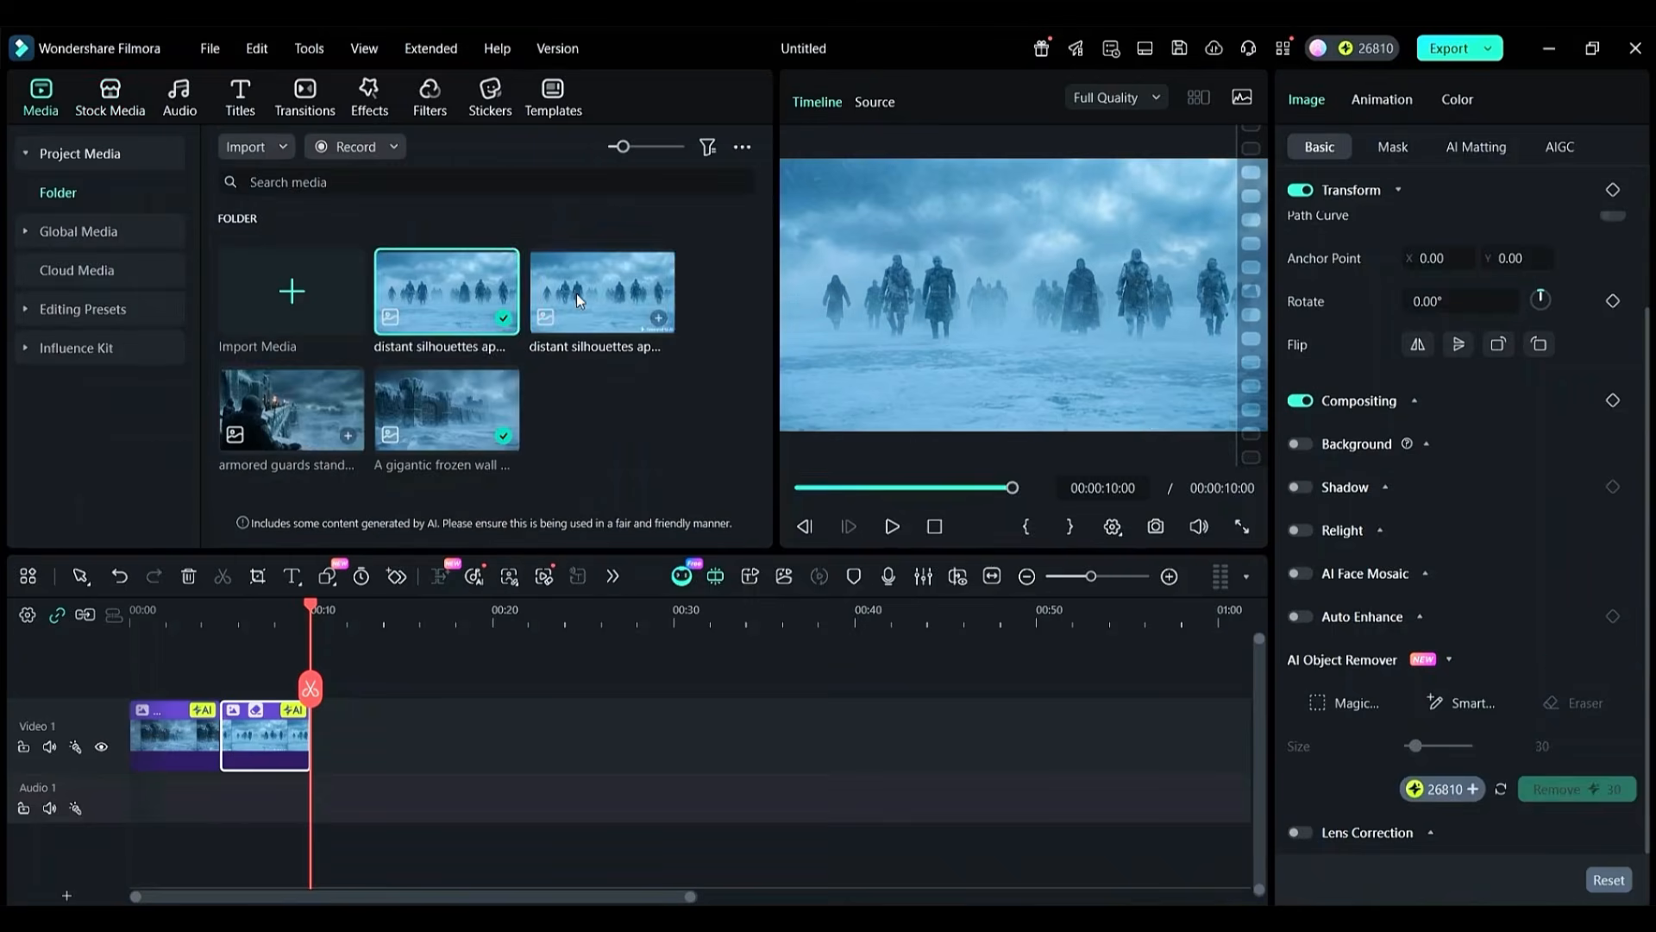
{"action": "left_click", "coordinate": [576, 293]}
{"action": "key", "text": "Delete"}
{"action": "key", "text": "Return"}
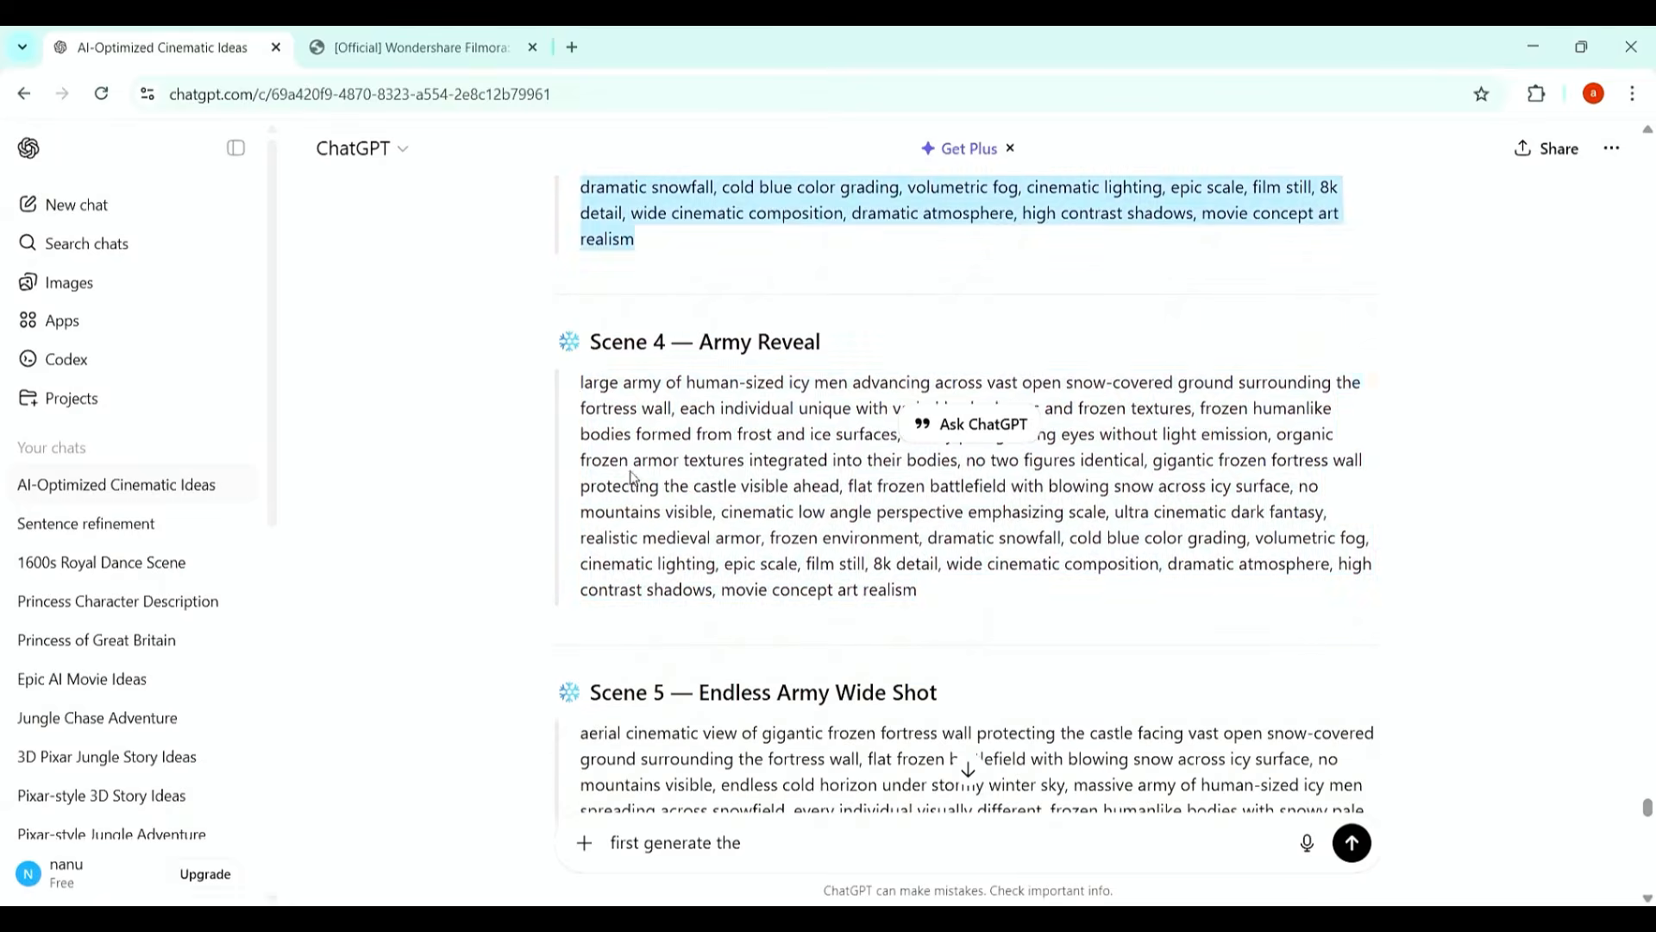
Step: Copy the Scene 4 — Army Reveal prompt from ChatGPT into Filmora's AI Image prompt and generate the image
{"action": "left_click_drag", "start_coordinate": [583, 386], "coordinate": [943, 592]}
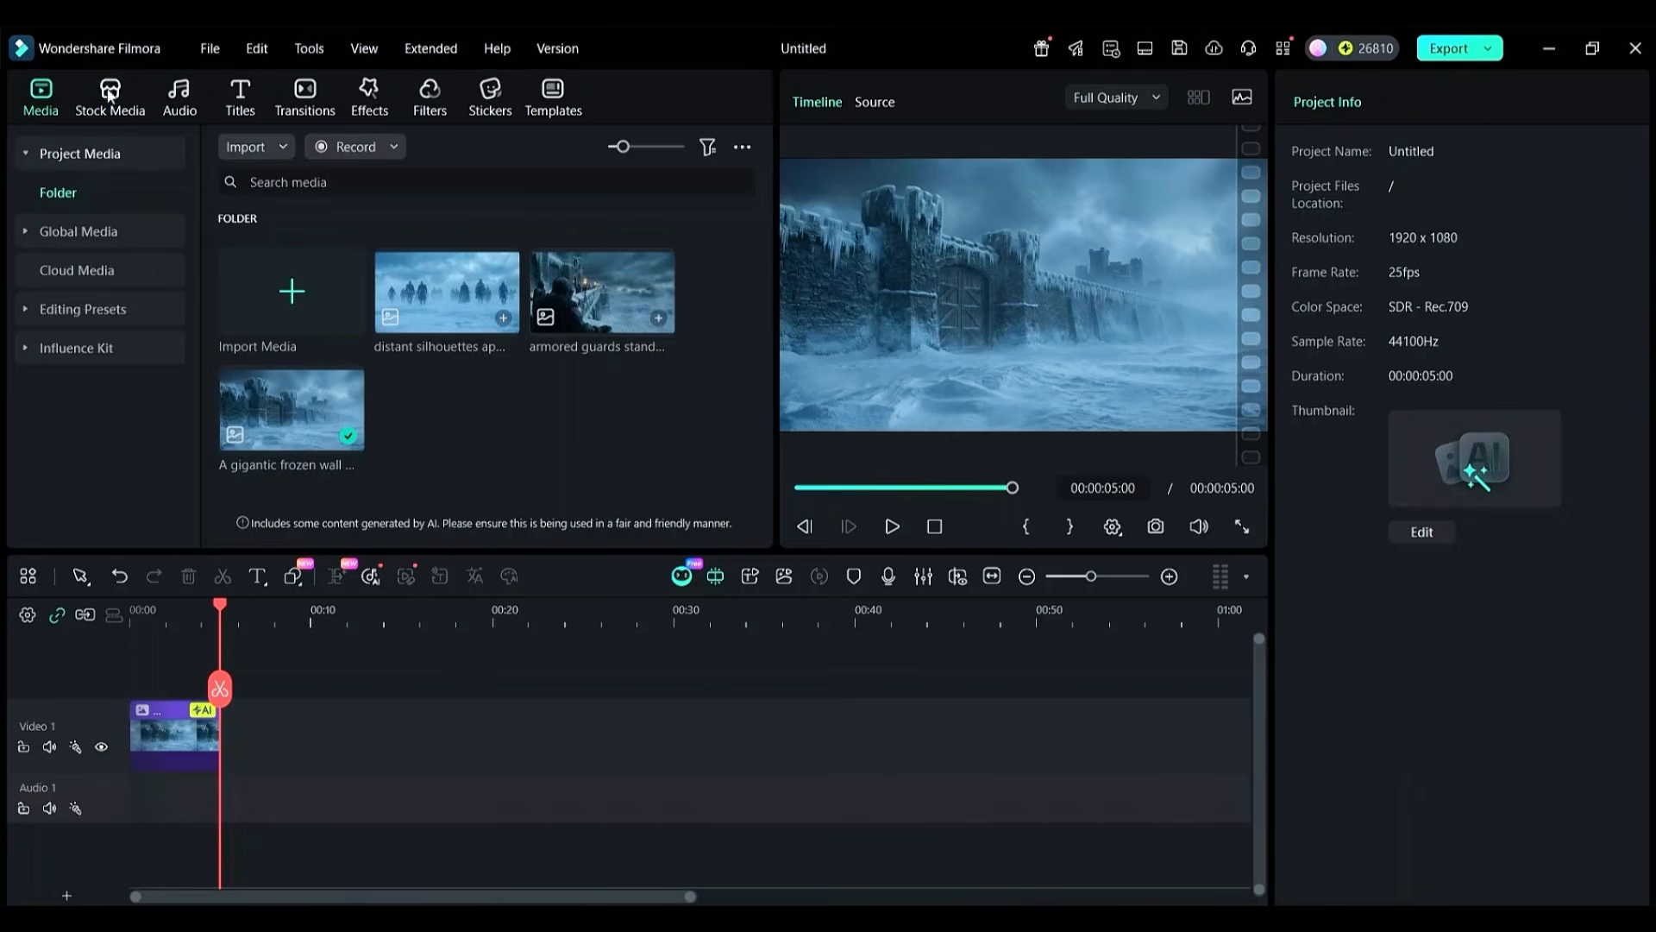
{"action": "left_click", "coordinate": [109, 97]}
{"action": "key", "text": "ctrl+v"}
{"action": "left_click", "coordinate": [671, 521]}
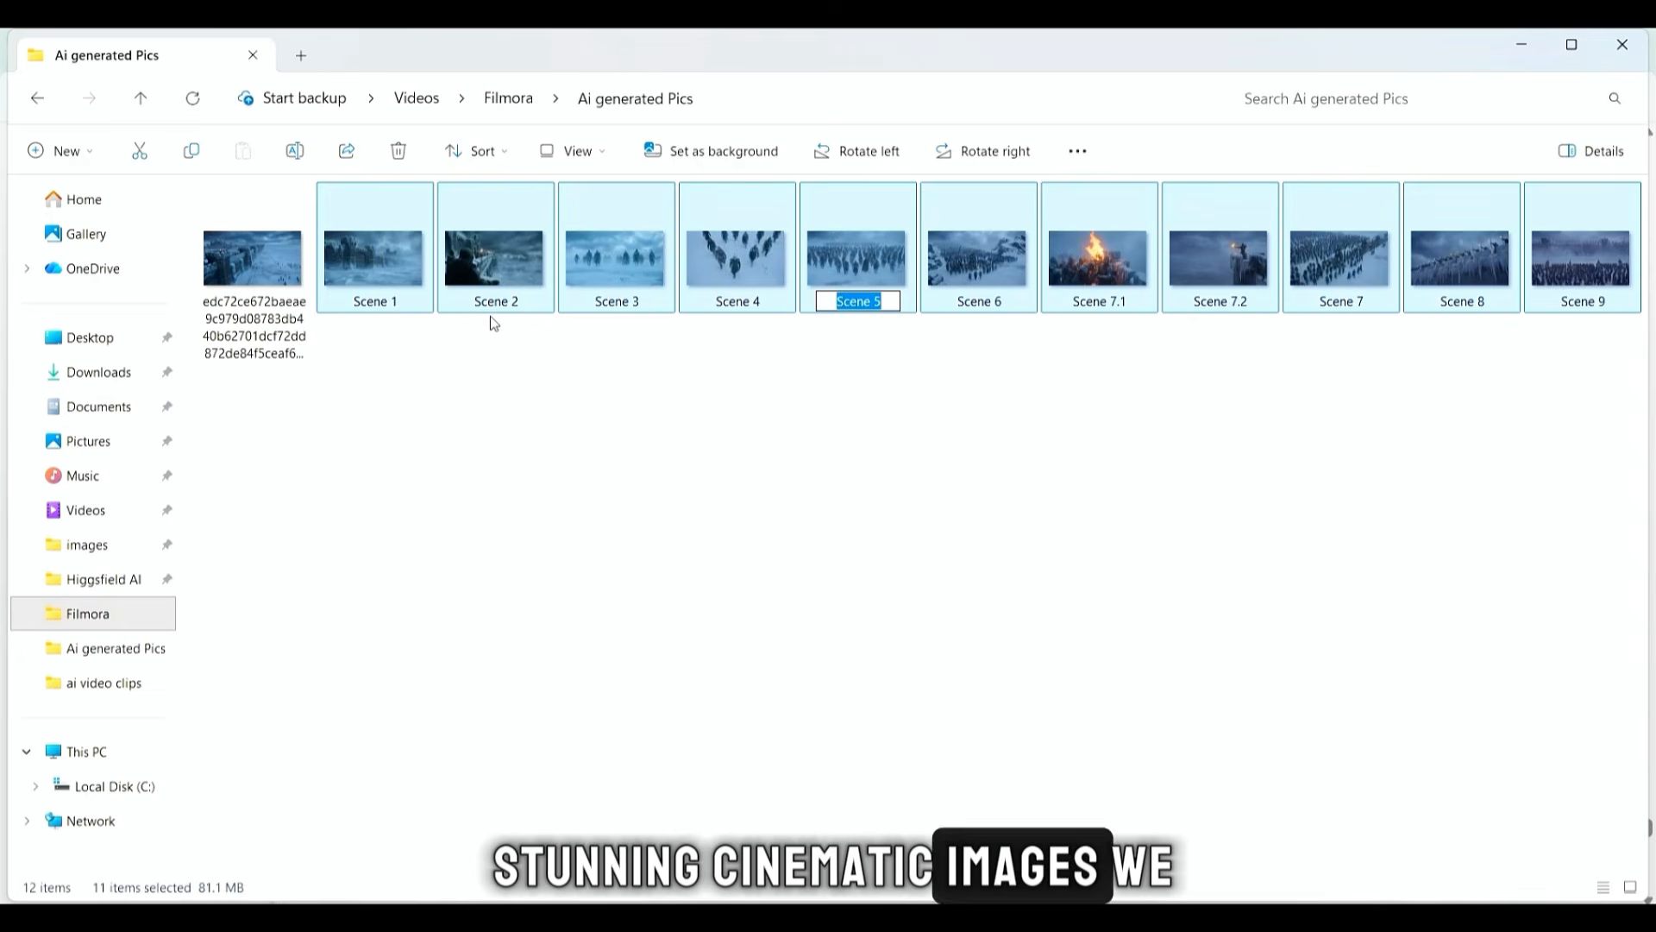
Step: Leave the file name unchanged and select the Scene 1 to Scene 9 images in the Ai generated Pics folder
{"action": "key", "text": "Return"}
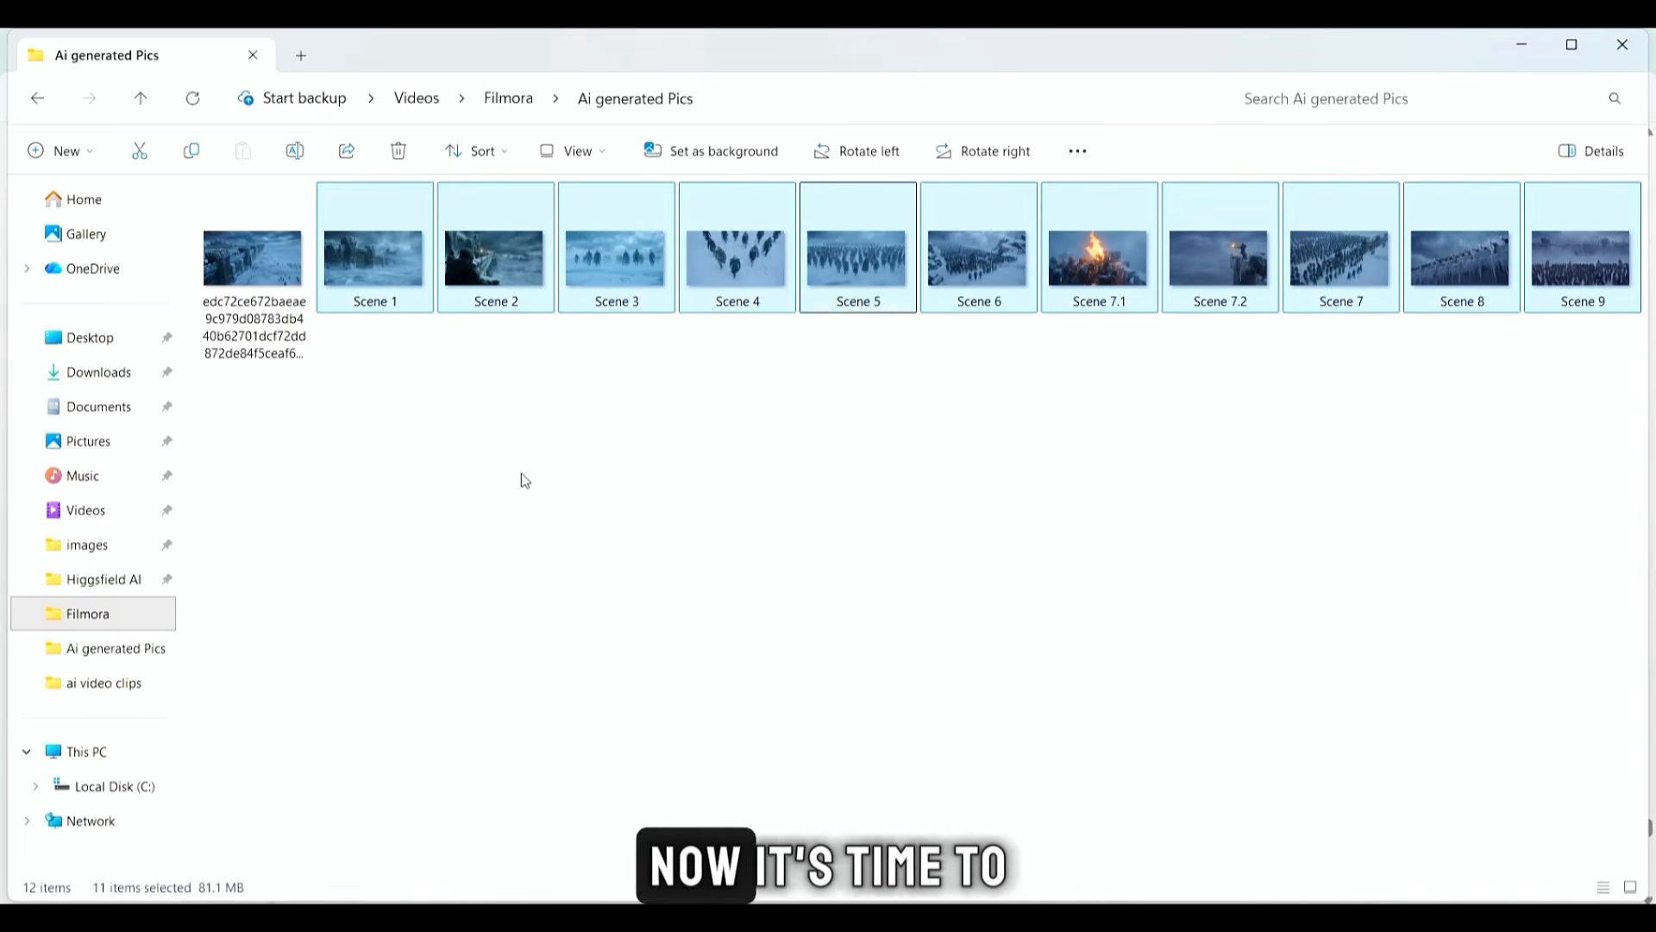
{"action": "left_click", "coordinate": [491, 427]}
{"action": "left_click_drag", "start_coordinate": [384, 343], "coordinate": [1595, 221]}
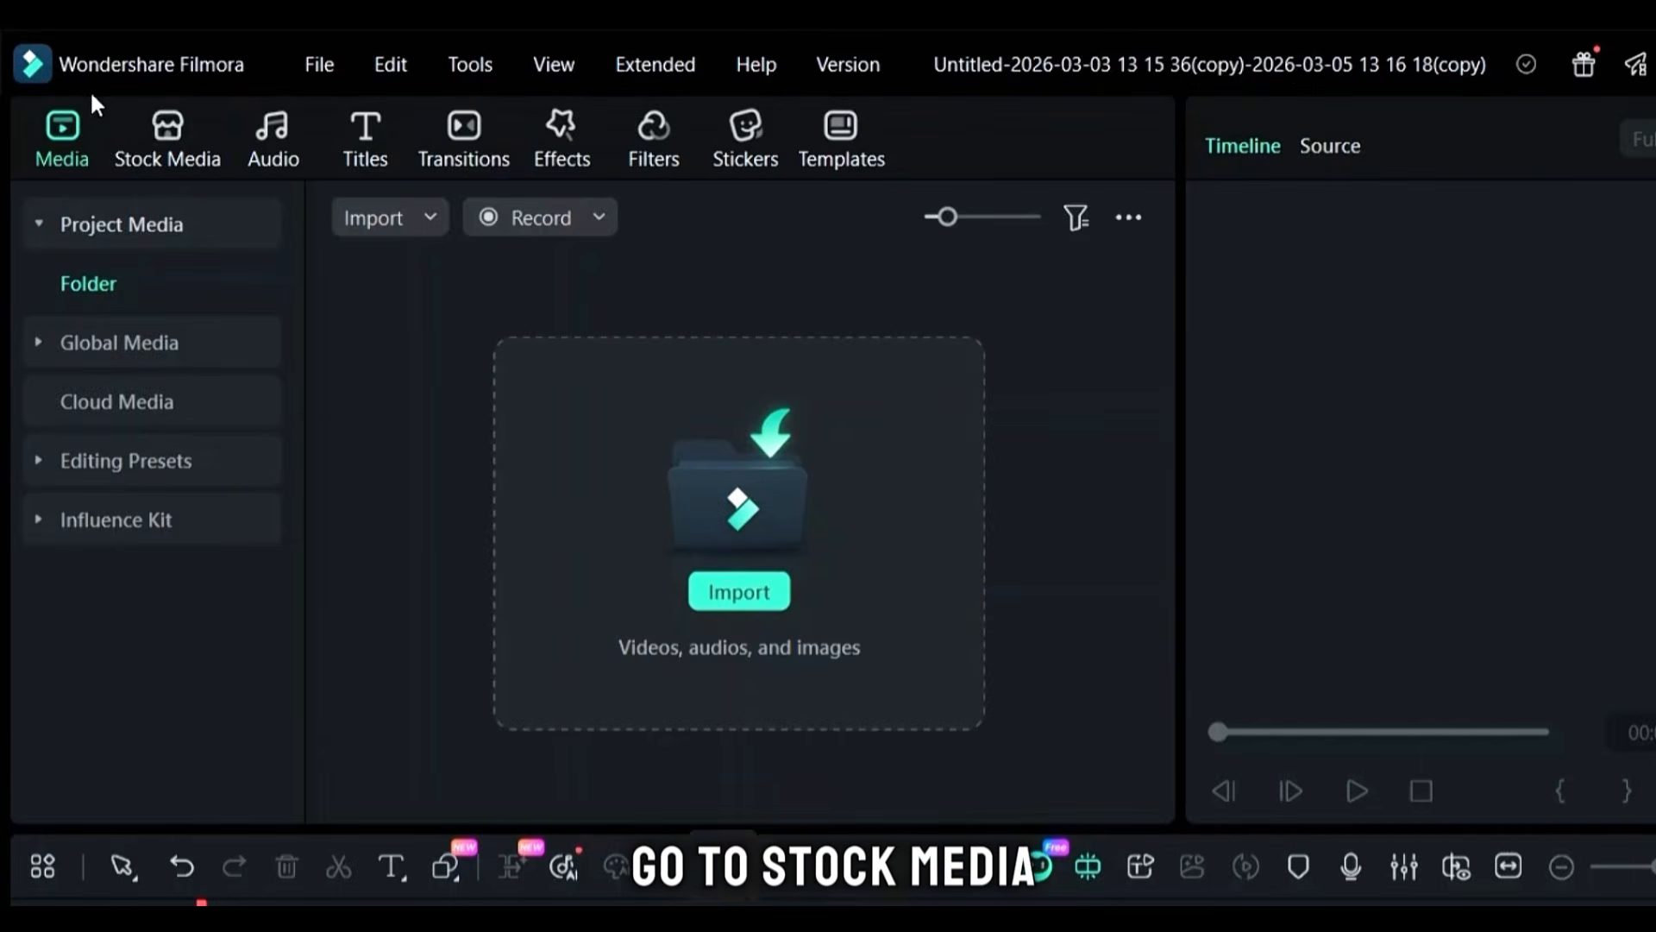
Step: Open Filmora's Image to Video generator and choose the Veo 3.1 model
{"action": "left_click", "coordinate": [176, 138]}
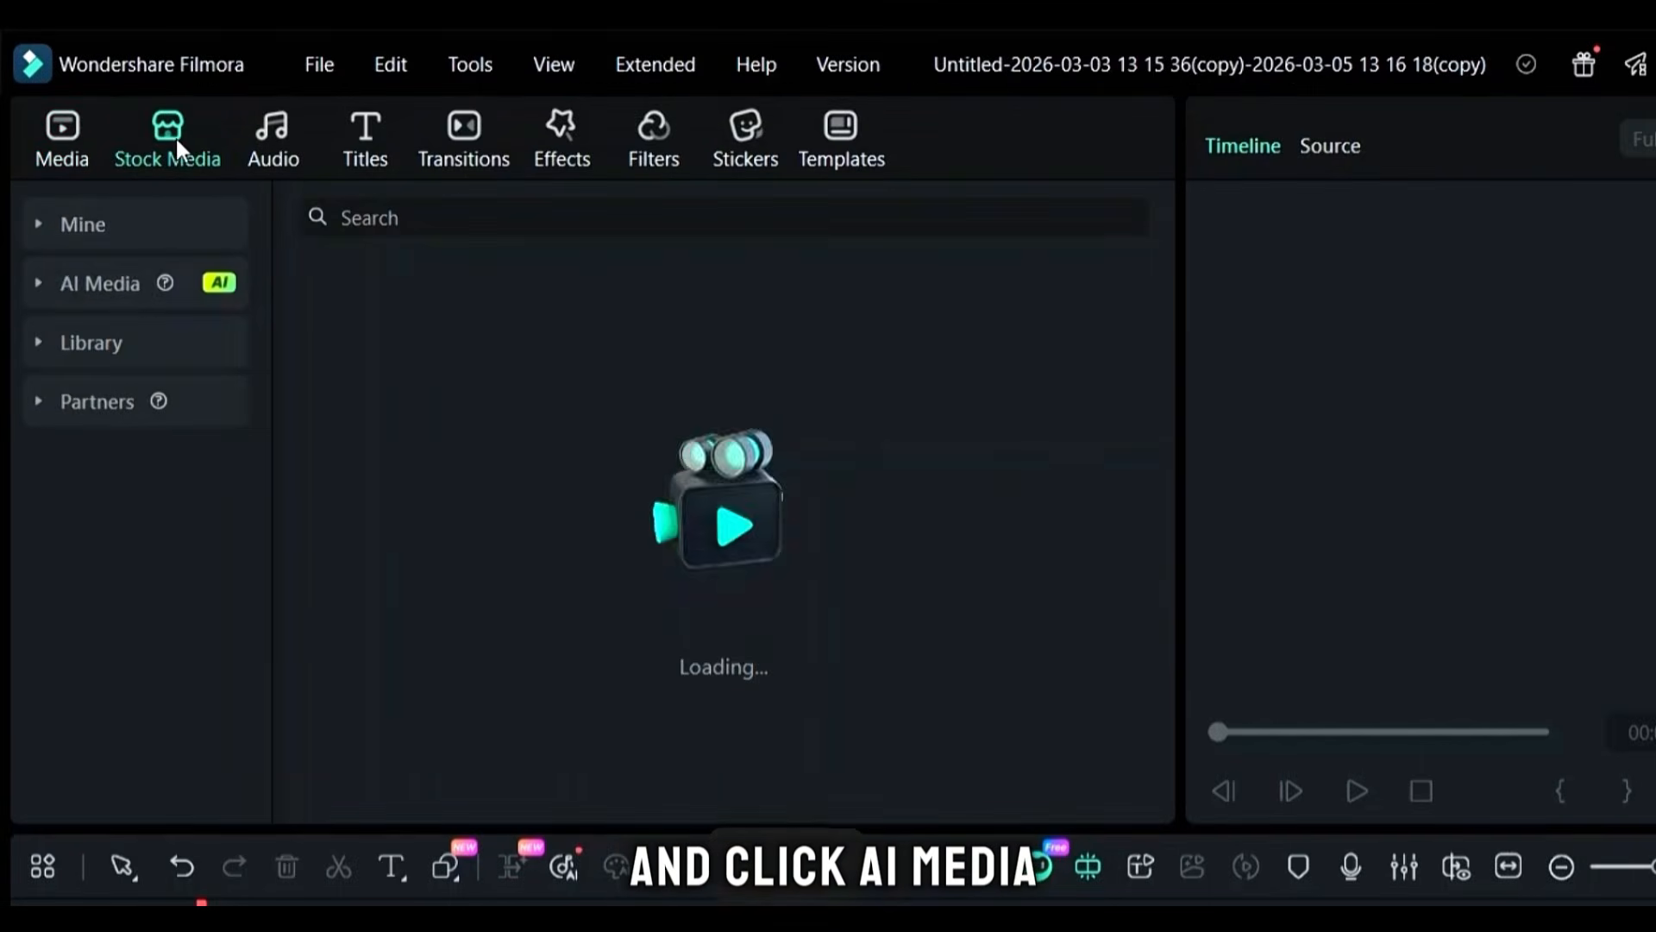
{"action": "left_click", "coordinate": [38, 280]}
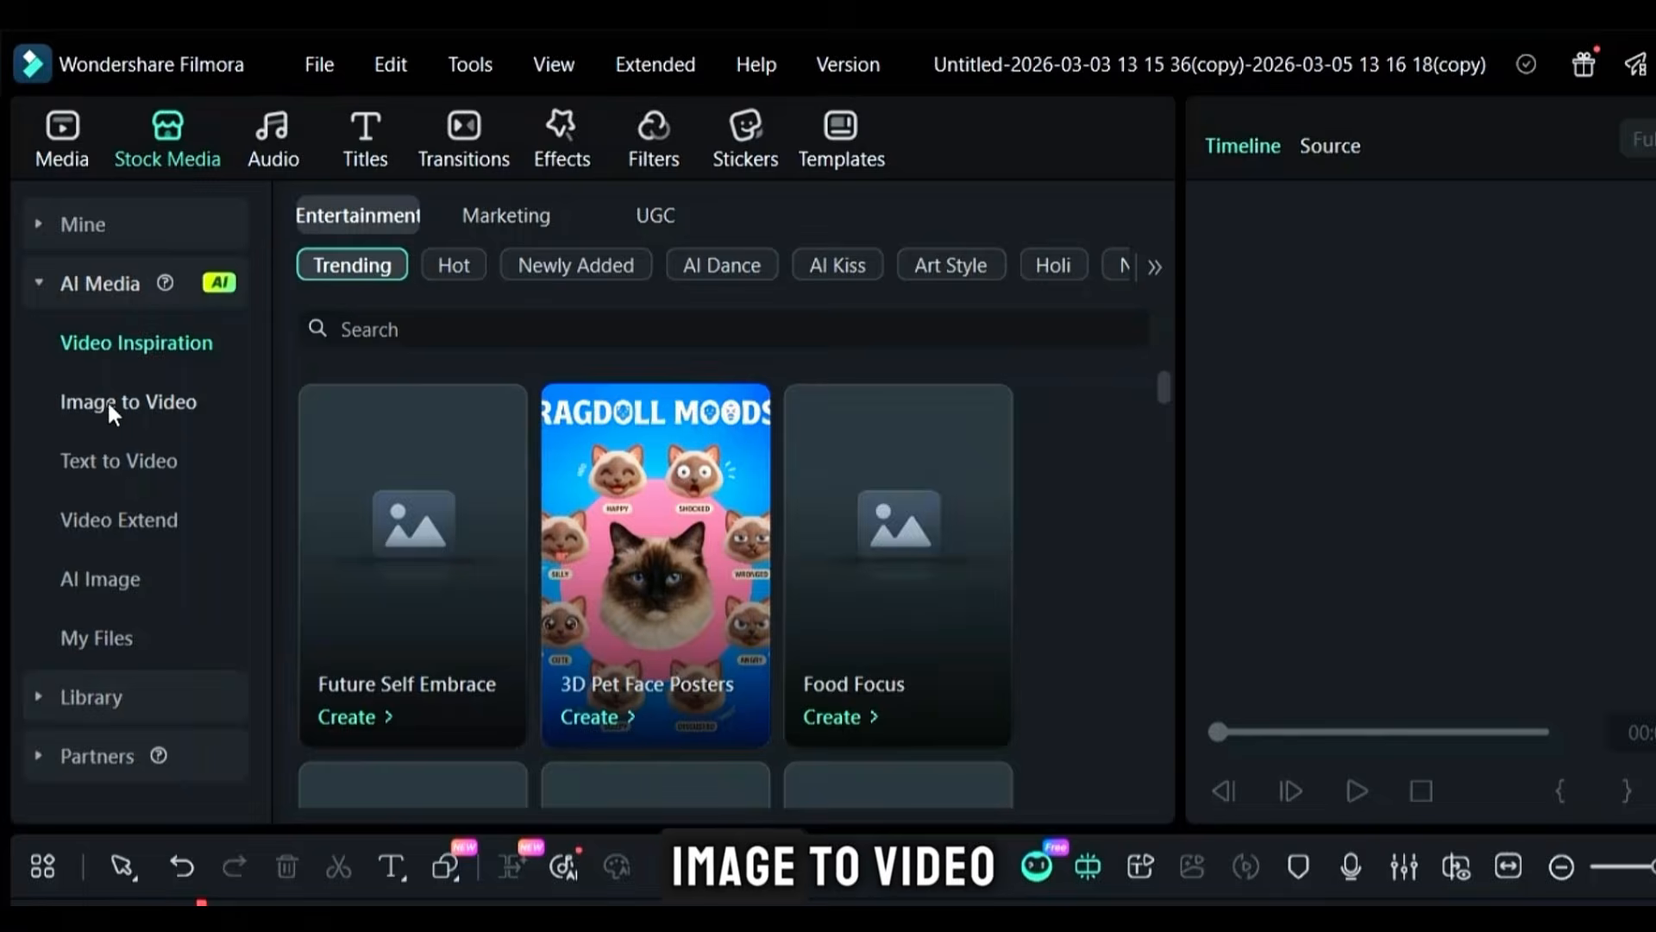
{"action": "left_click", "coordinate": [133, 403]}
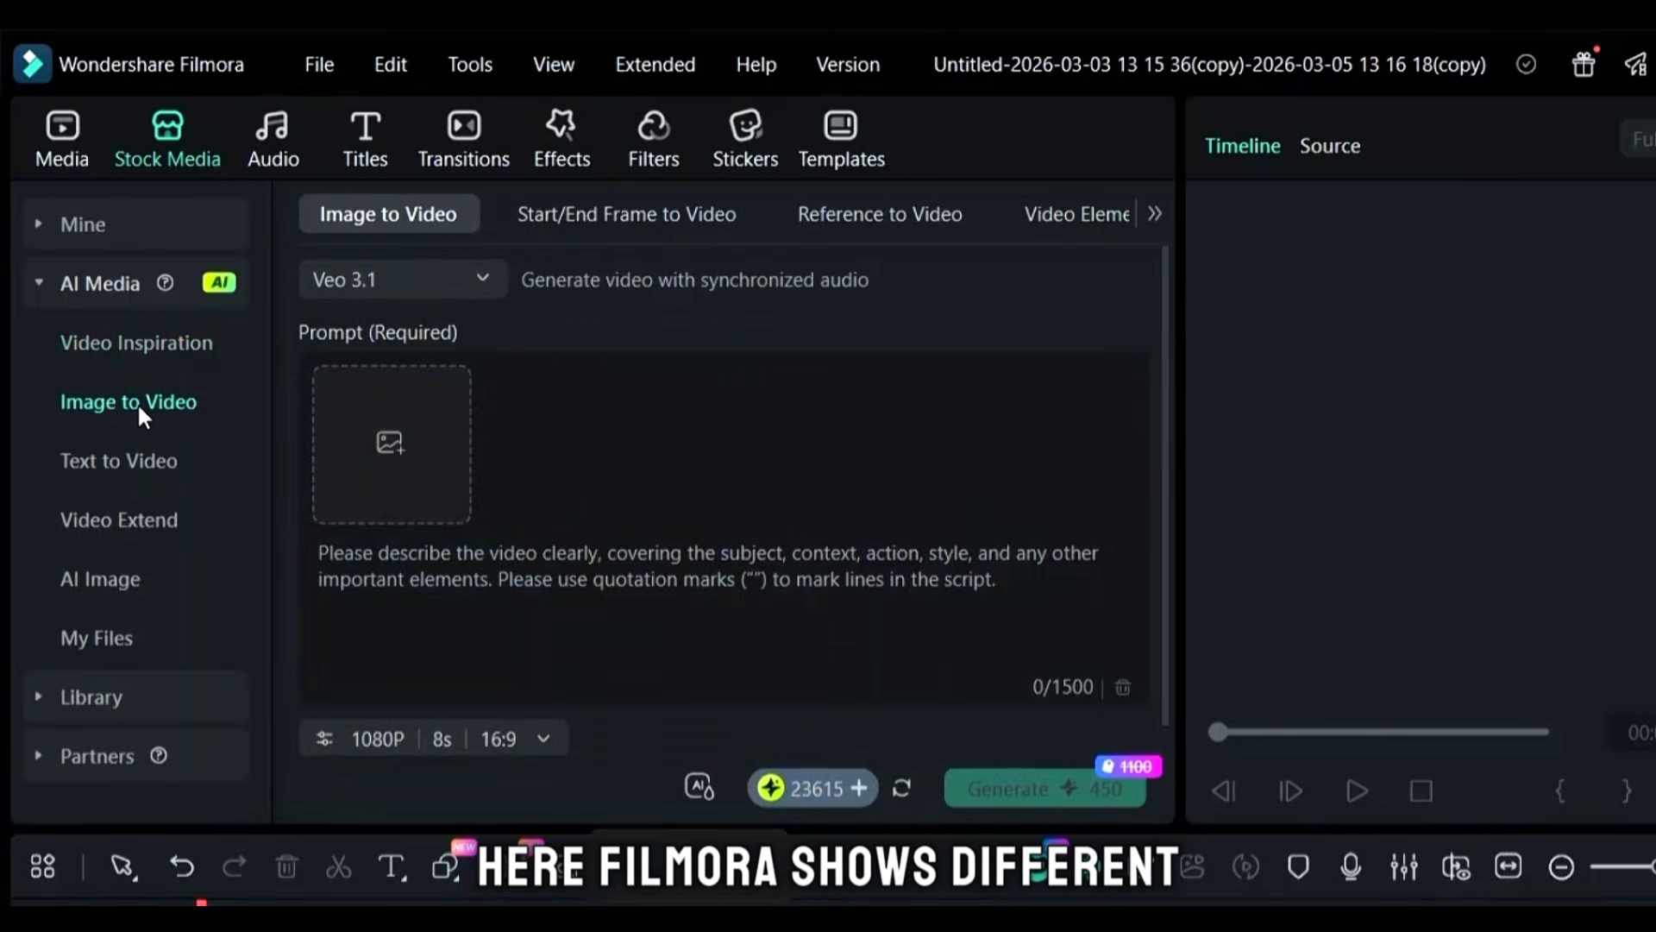
{"action": "left_click", "coordinate": [366, 286]}
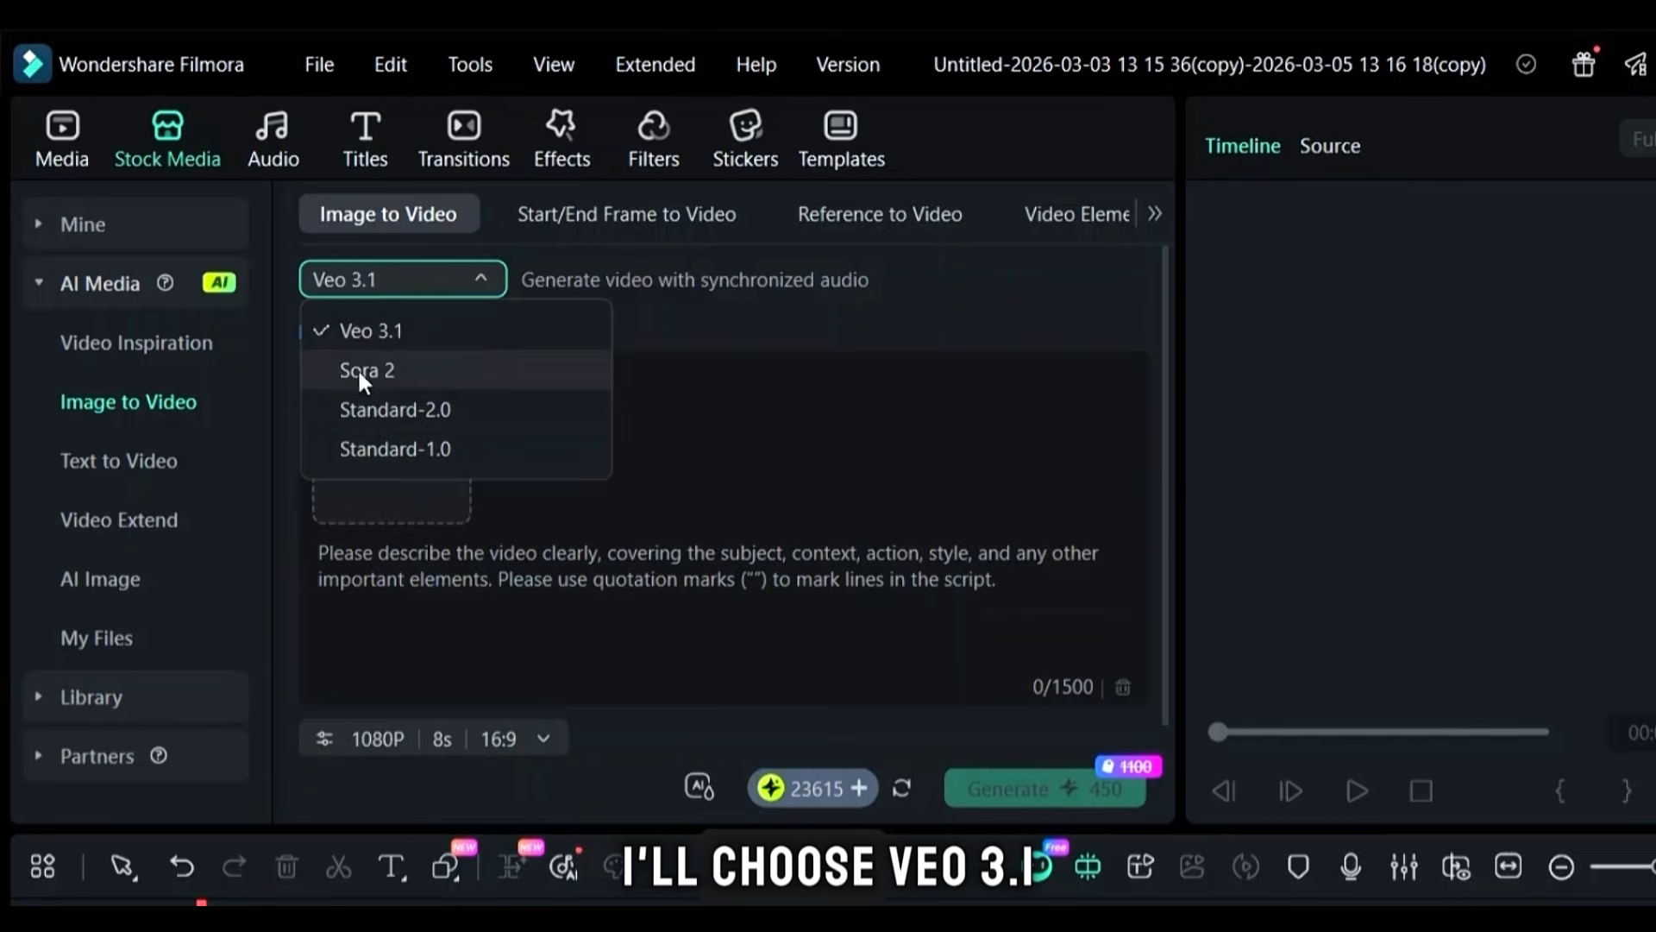
{"action": "left_click", "coordinate": [390, 341]}
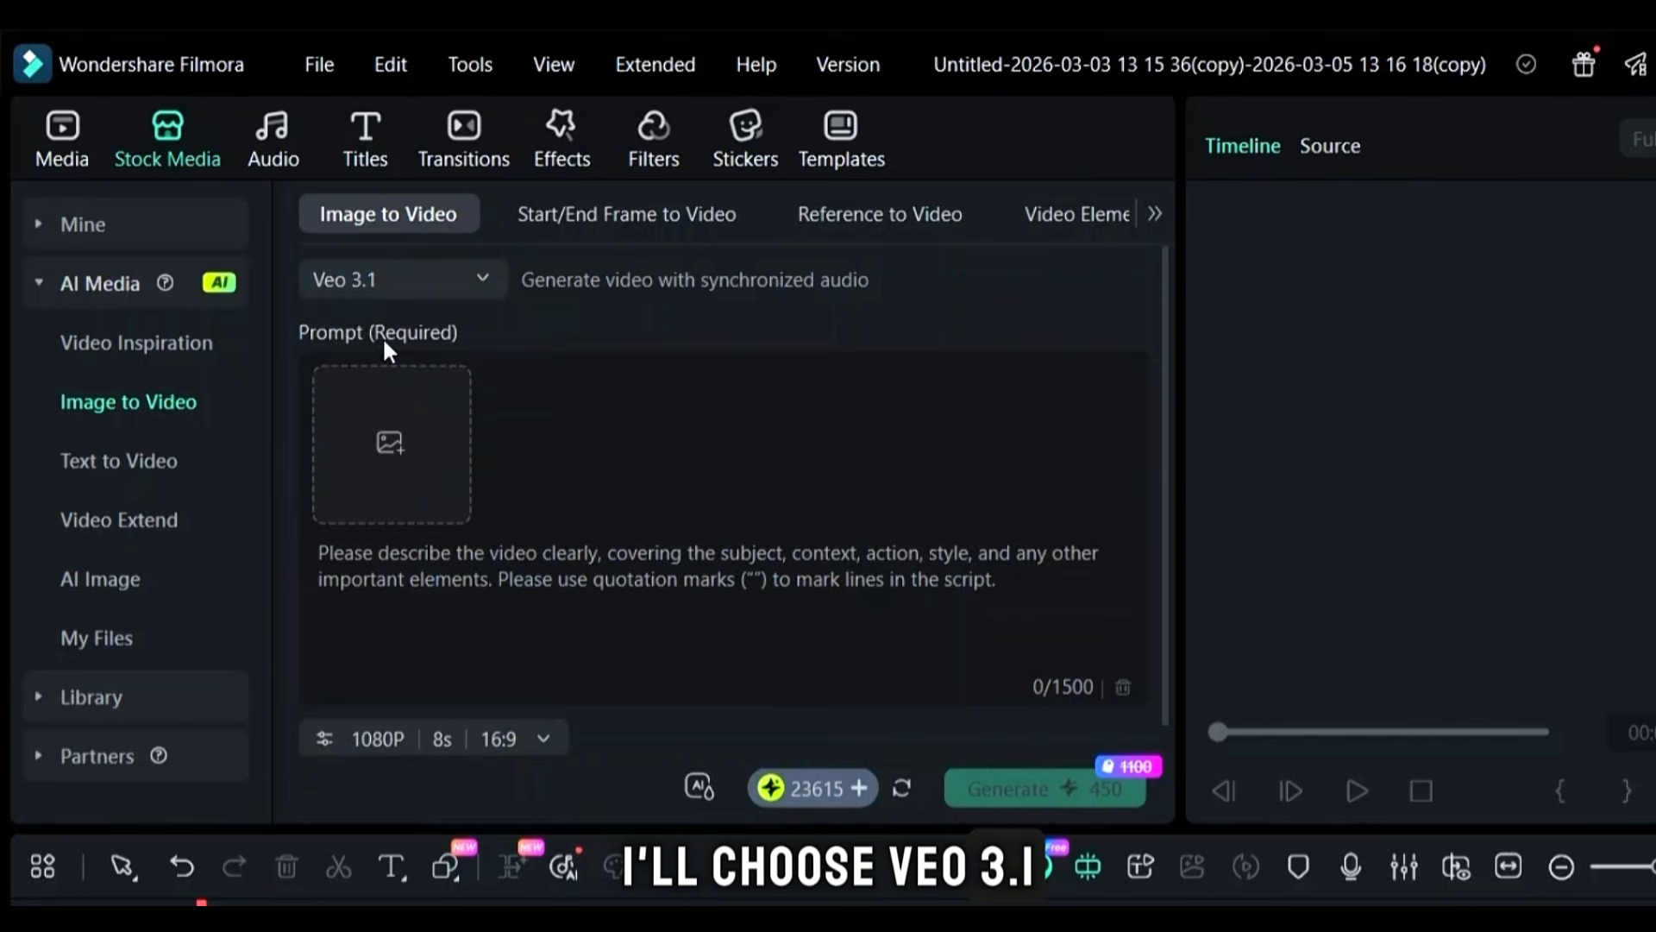
Step: Look through the Start/End Frame to Video, Reference to Video and Video Element Editing modes
{"action": "left_click", "coordinate": [550, 218]}
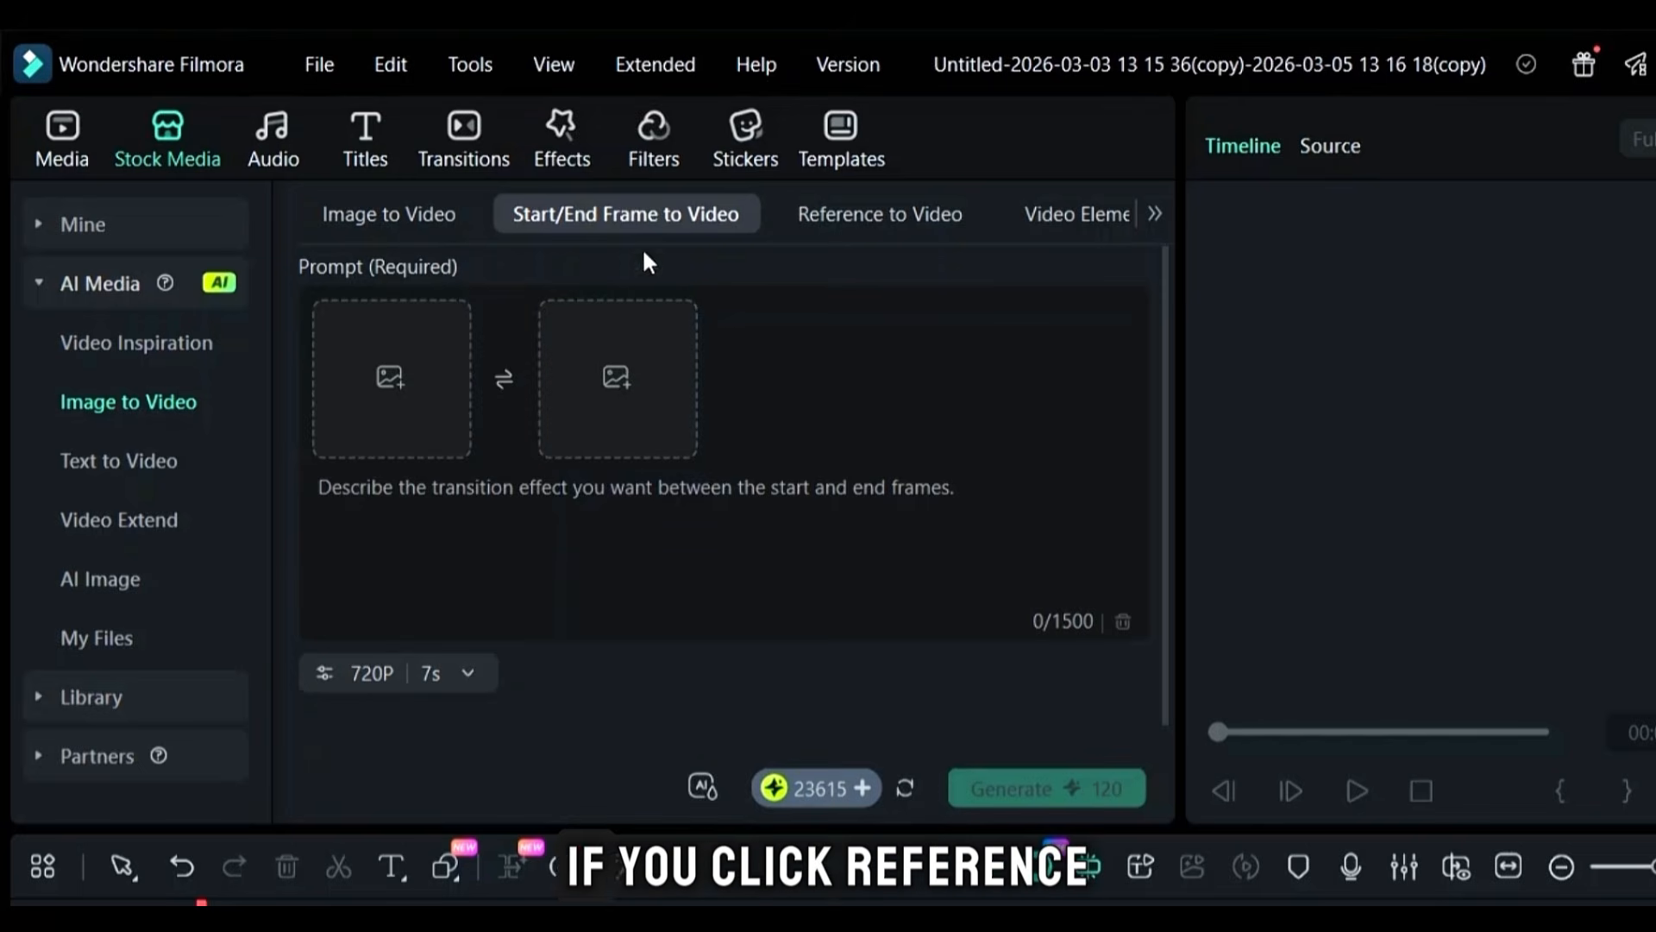
{"action": "left_click", "coordinate": [857, 235]}
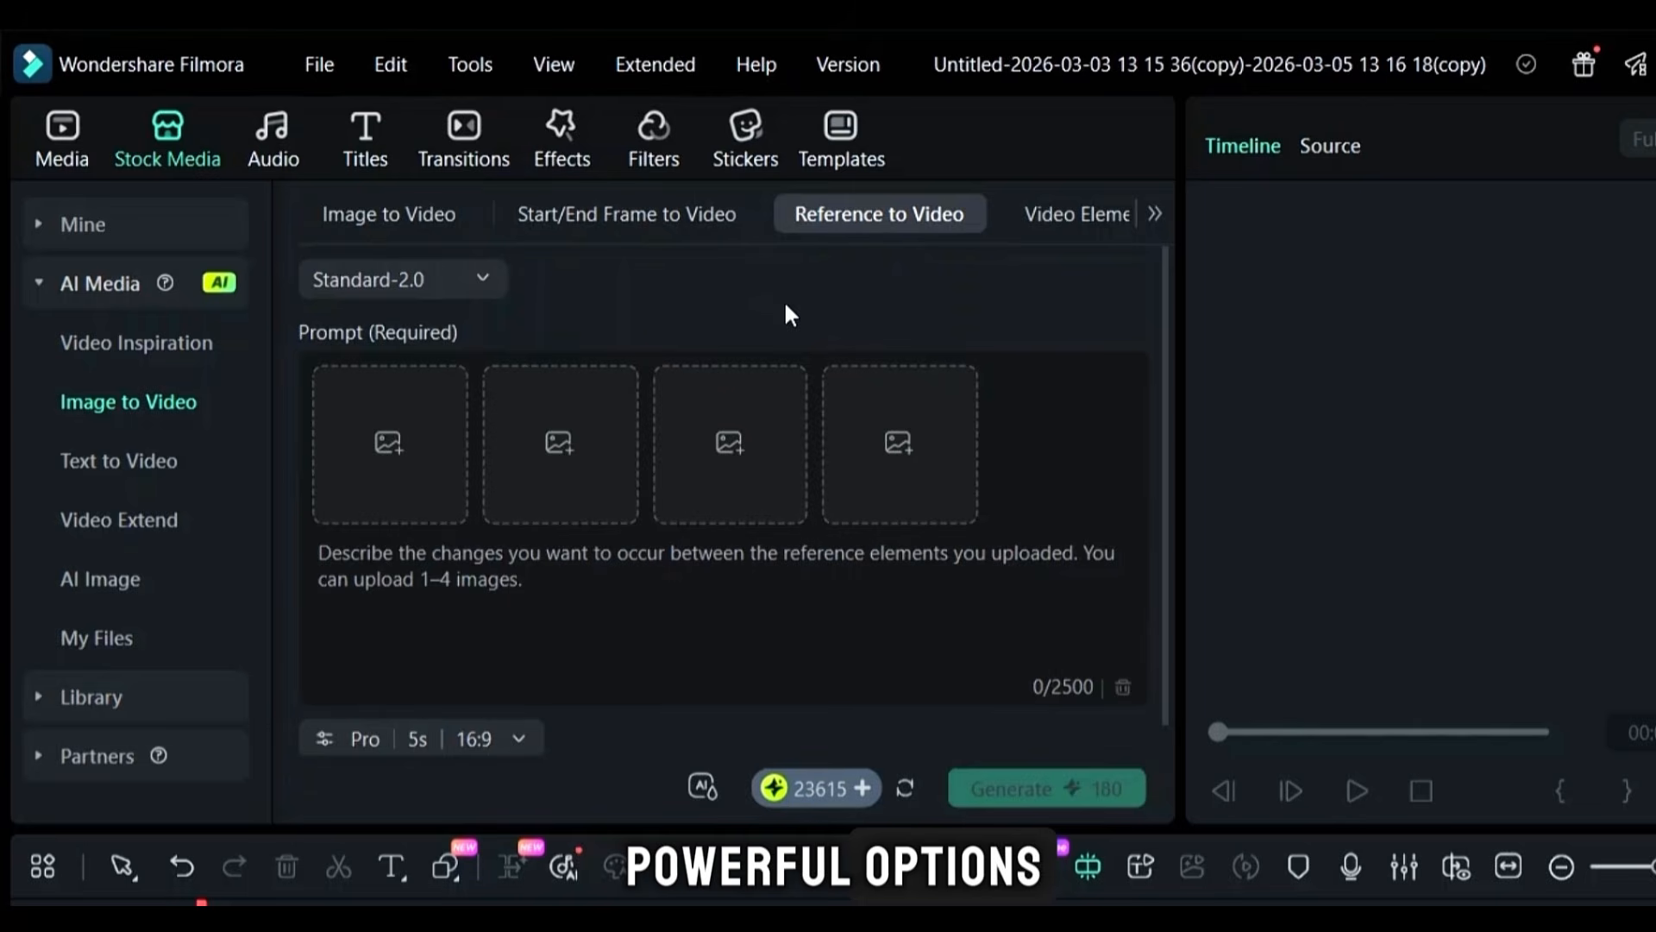
{"action": "left_click", "coordinate": [1059, 215]}
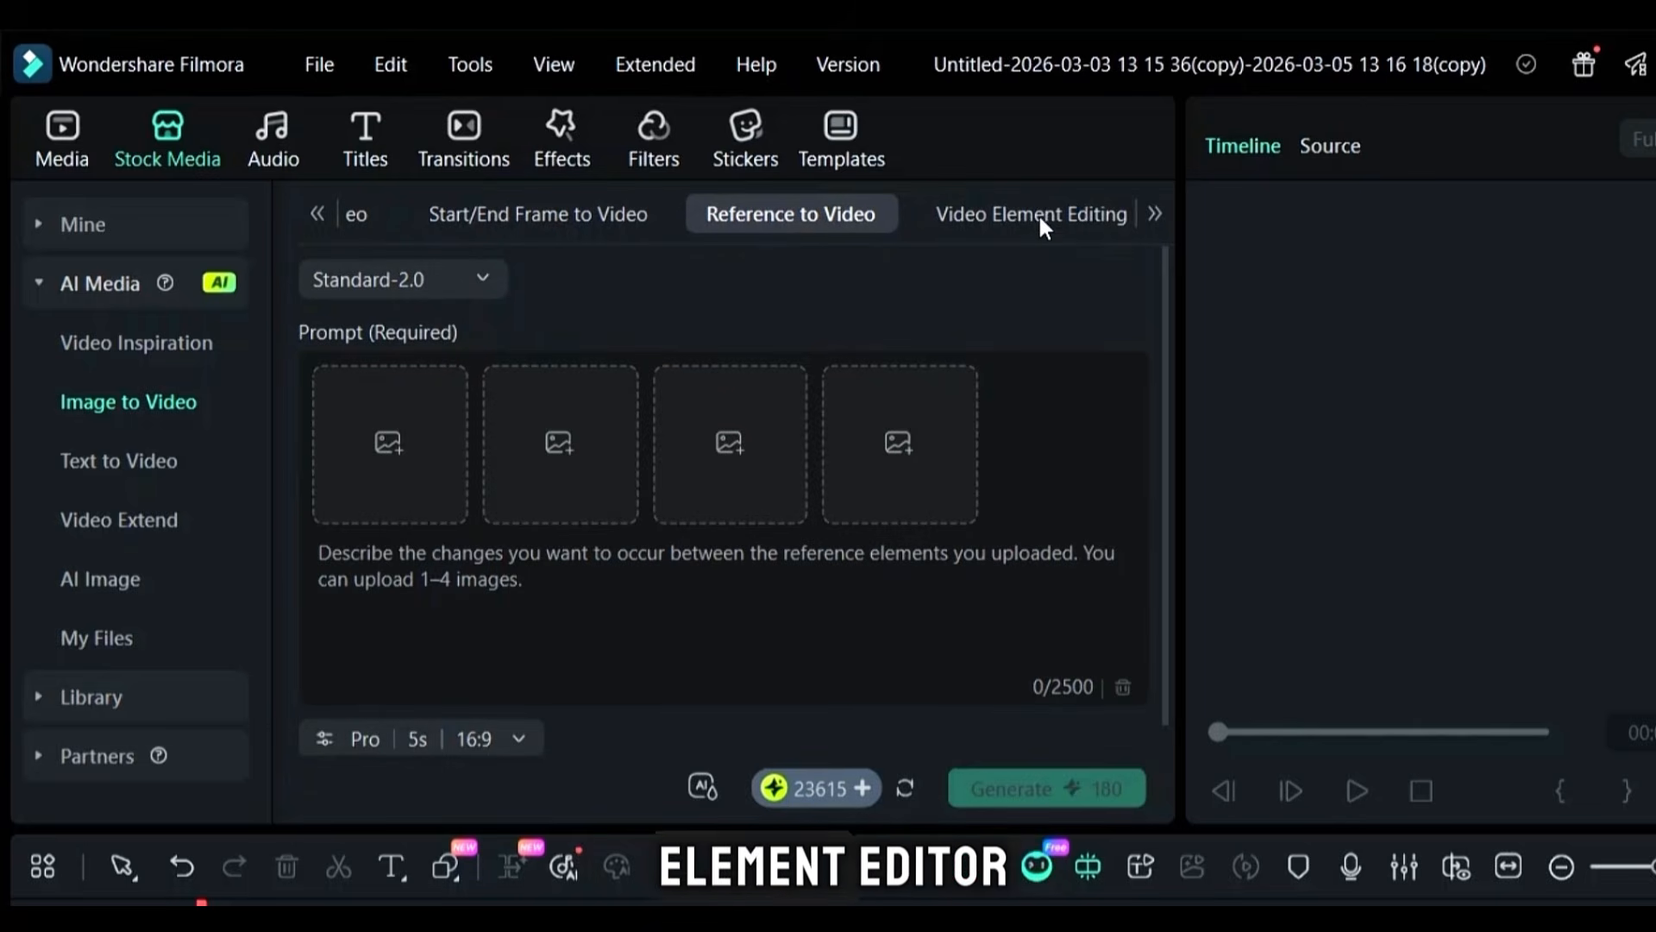
{"action": "left_click", "coordinate": [1039, 220]}
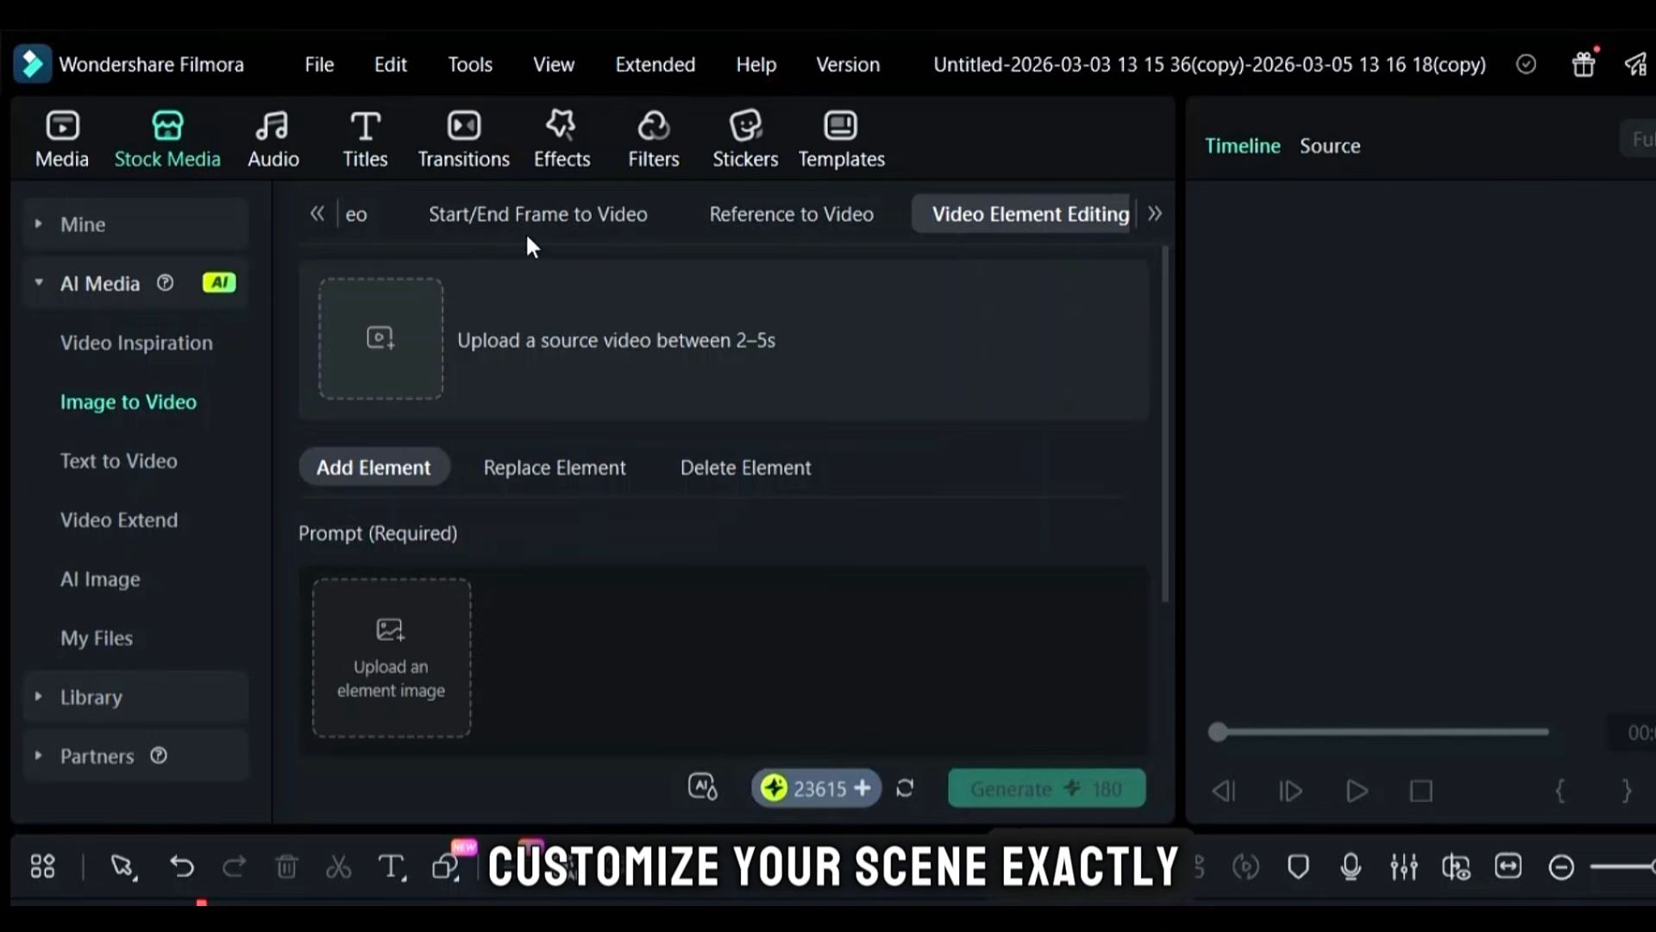
{"action": "scroll", "coordinate": [525, 226], "scroll_direction": "up", "scroll_amount": 2}
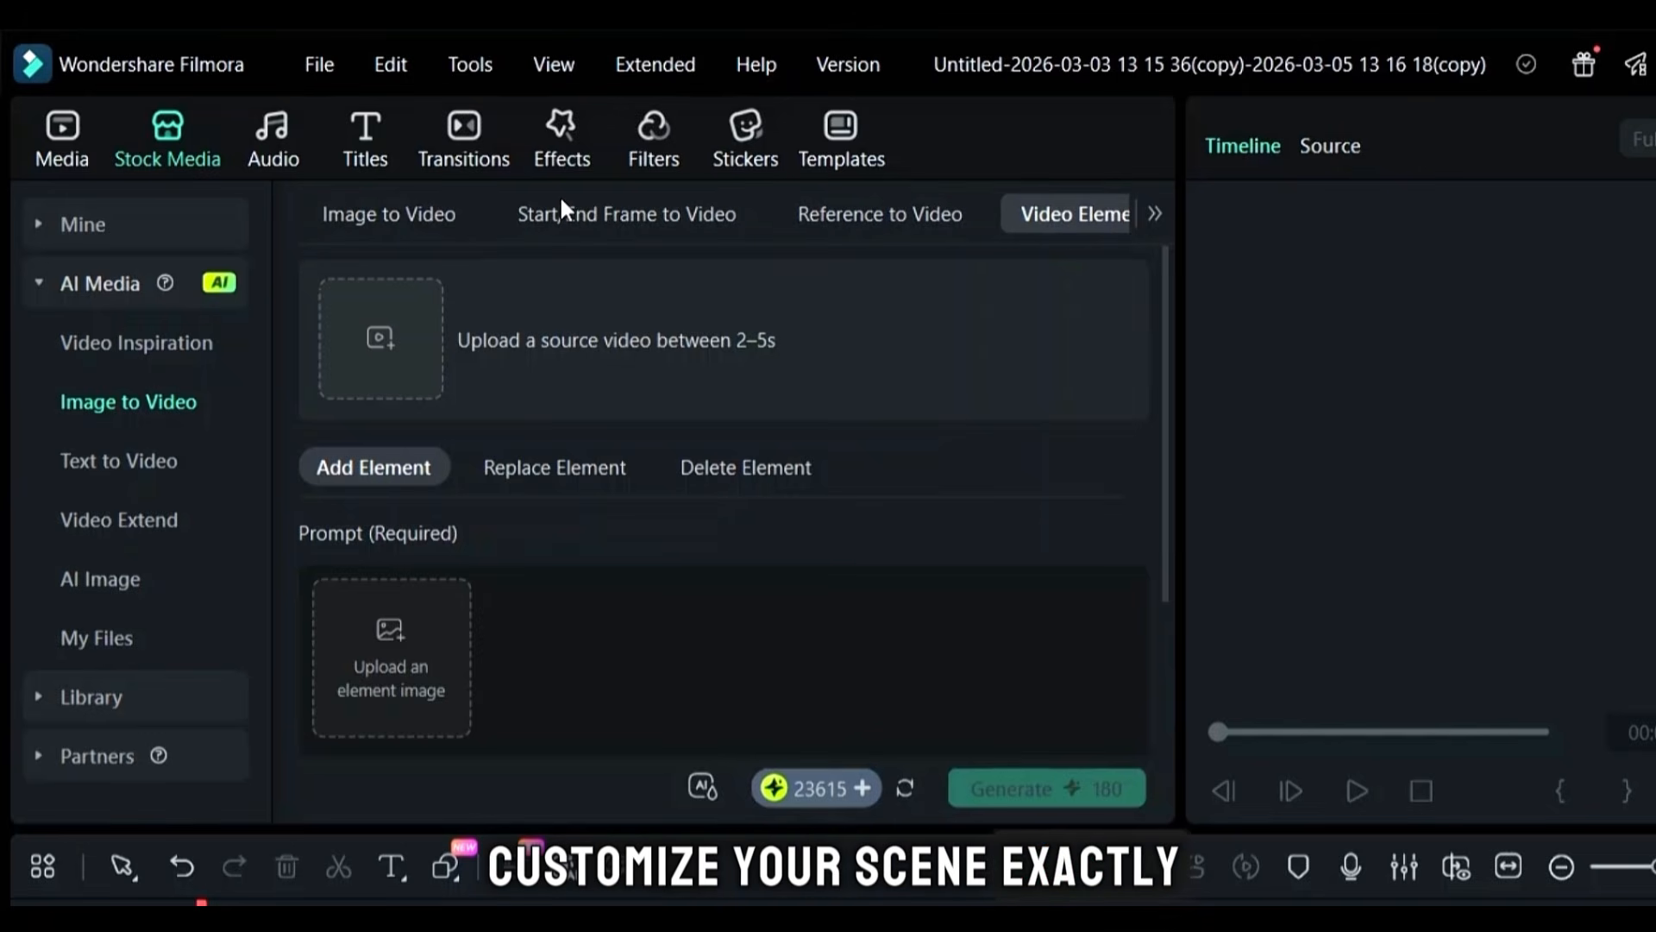
Step: Upload the Scene 1 image to Image to Video and submit it as a single image with custom aspect ratio
{"action": "left_click", "coordinate": [385, 222]}
{"action": "left_click", "coordinate": [251, 296]}
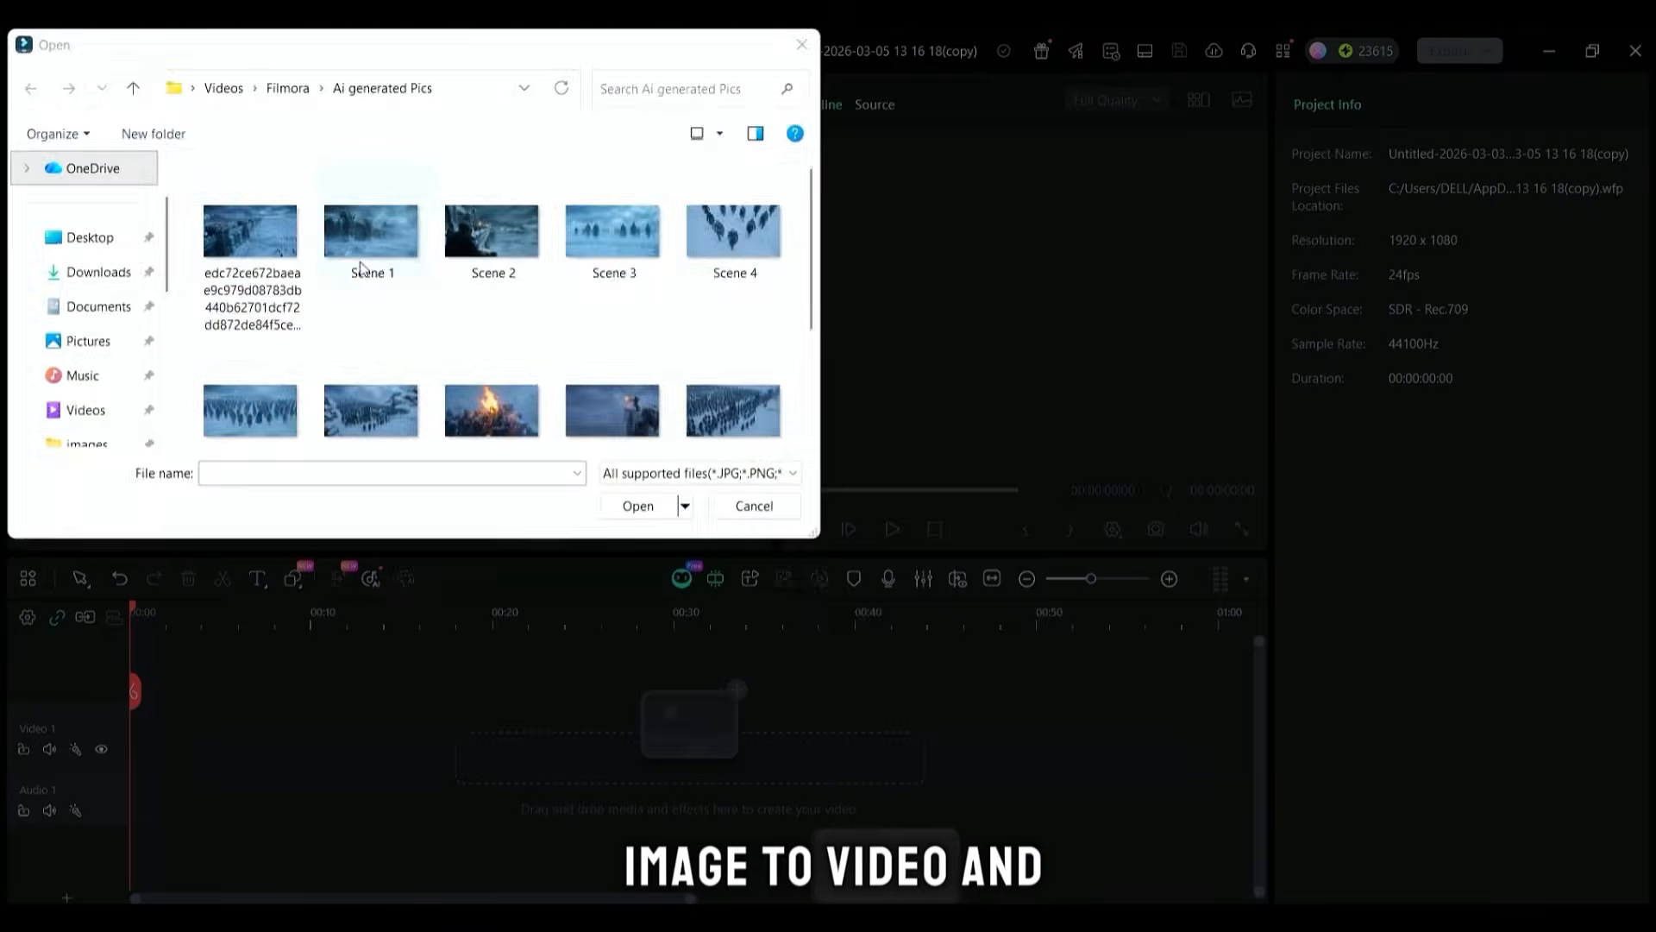
{"action": "double_click", "coordinate": [361, 259]}
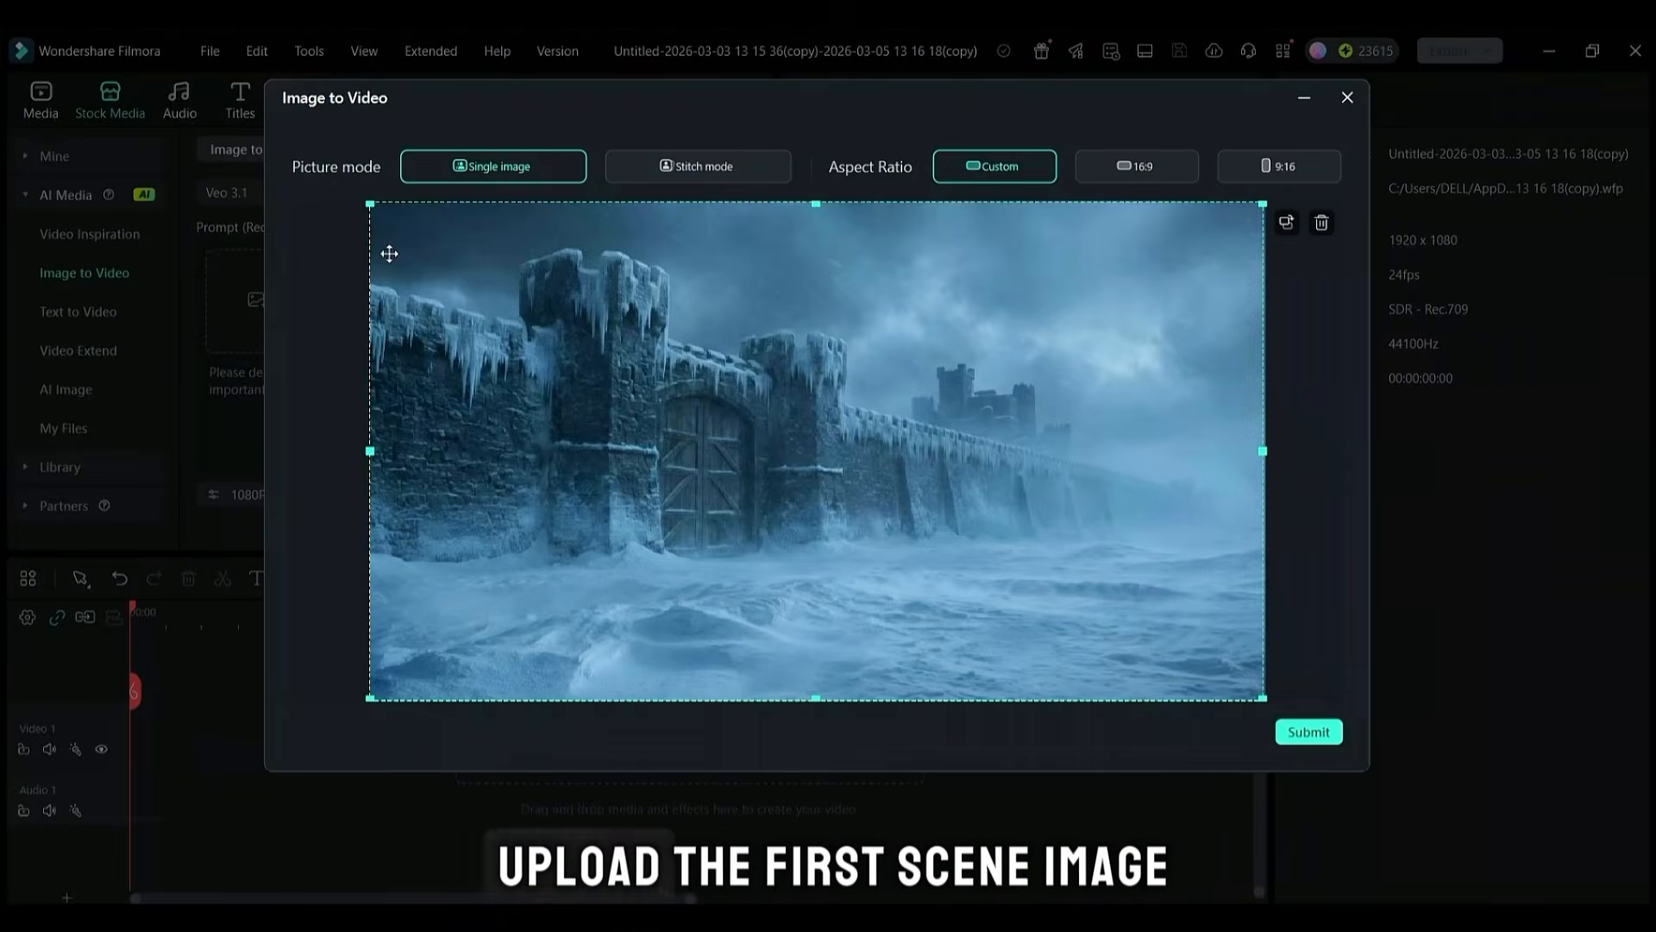
{"action": "left_click", "coordinate": [1310, 731]}
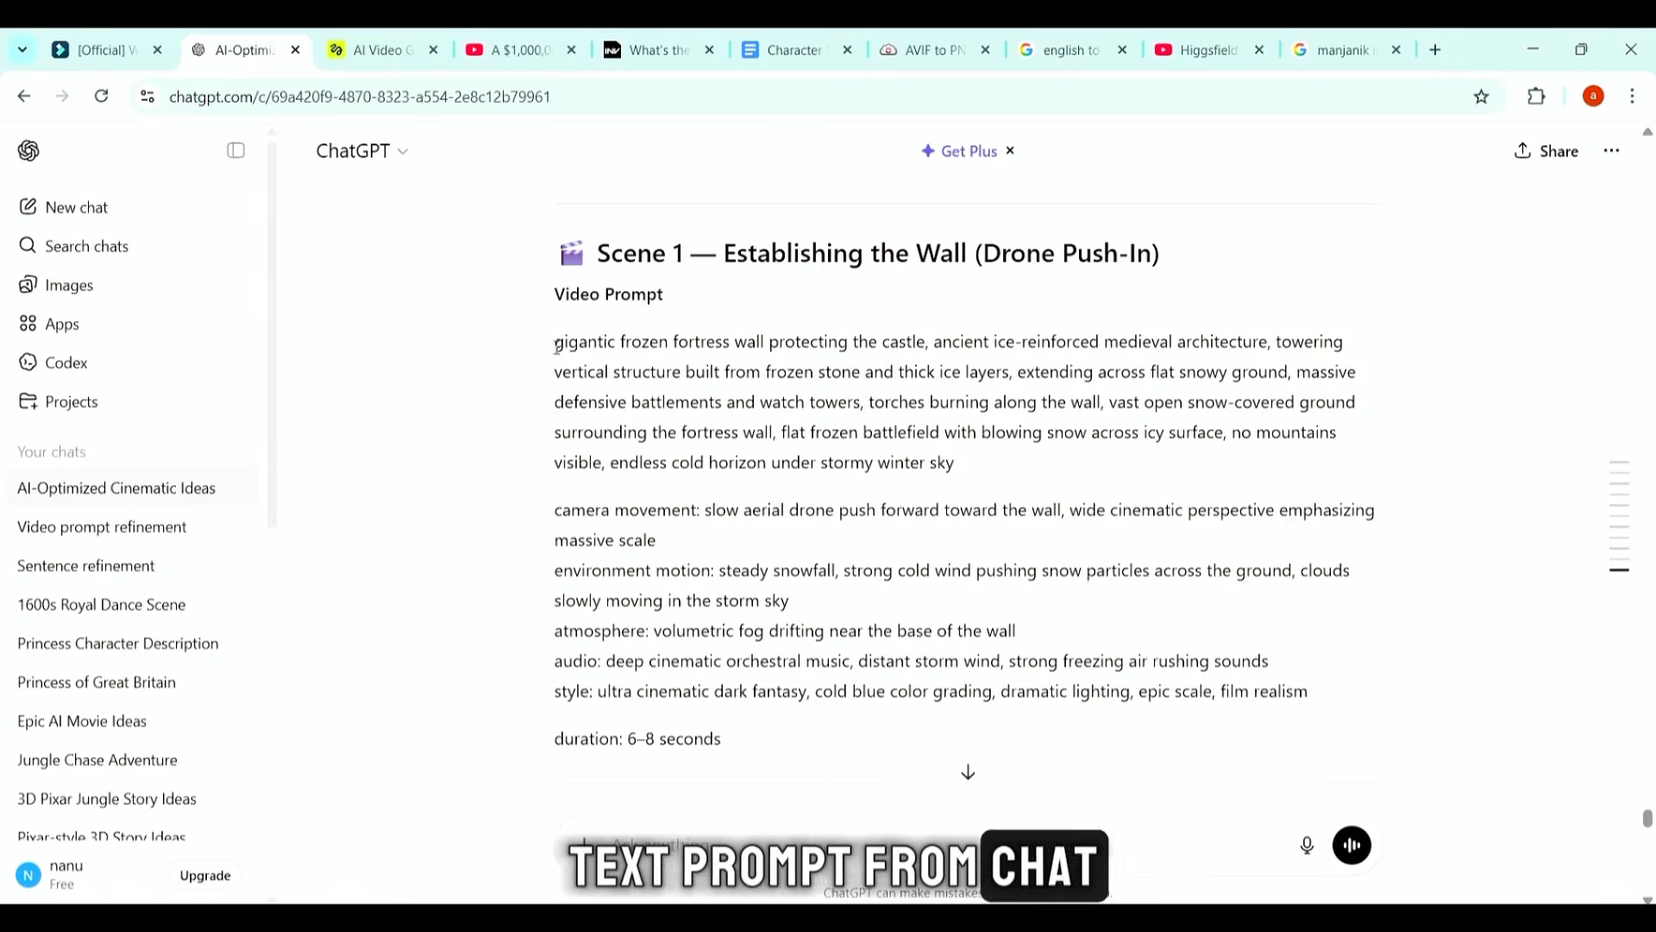
Step: Fill the video prompt with the Scene 1 — Establishing the Wall (Drone Push-In) text copied from ChatGPT, from the description through the style line
{"action": "left_click_drag", "start_coordinate": [559, 345], "coordinate": [1323, 691]}
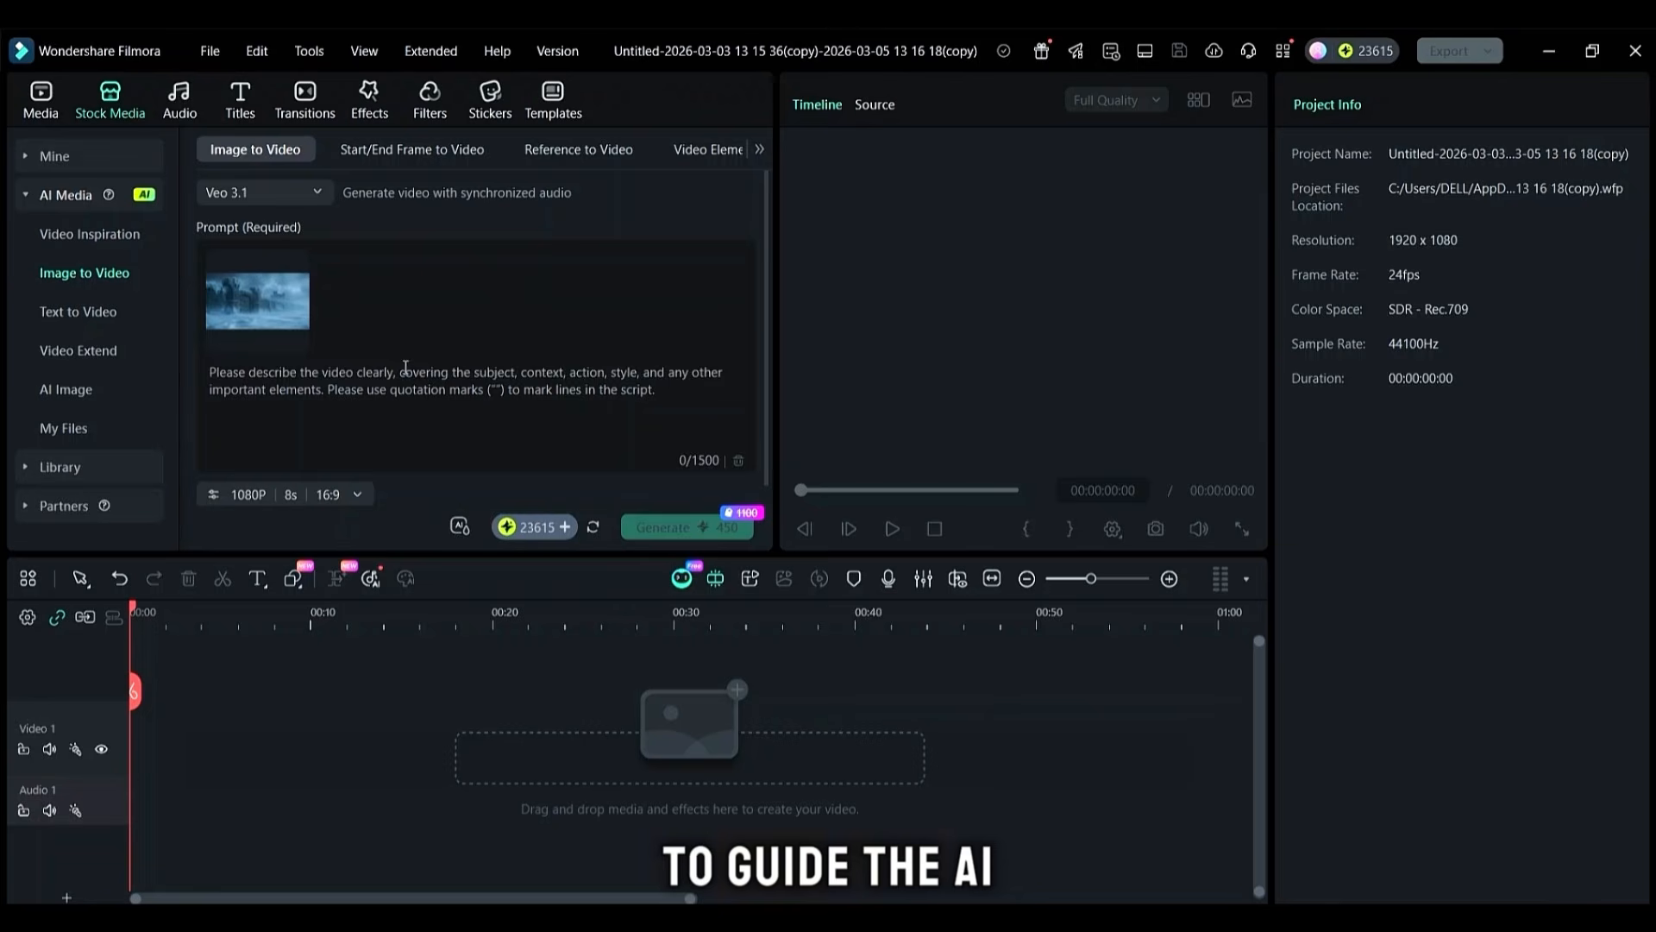
{"action": "left_click", "coordinate": [405, 369]}
{"action": "key", "text": "ctrl+v"}
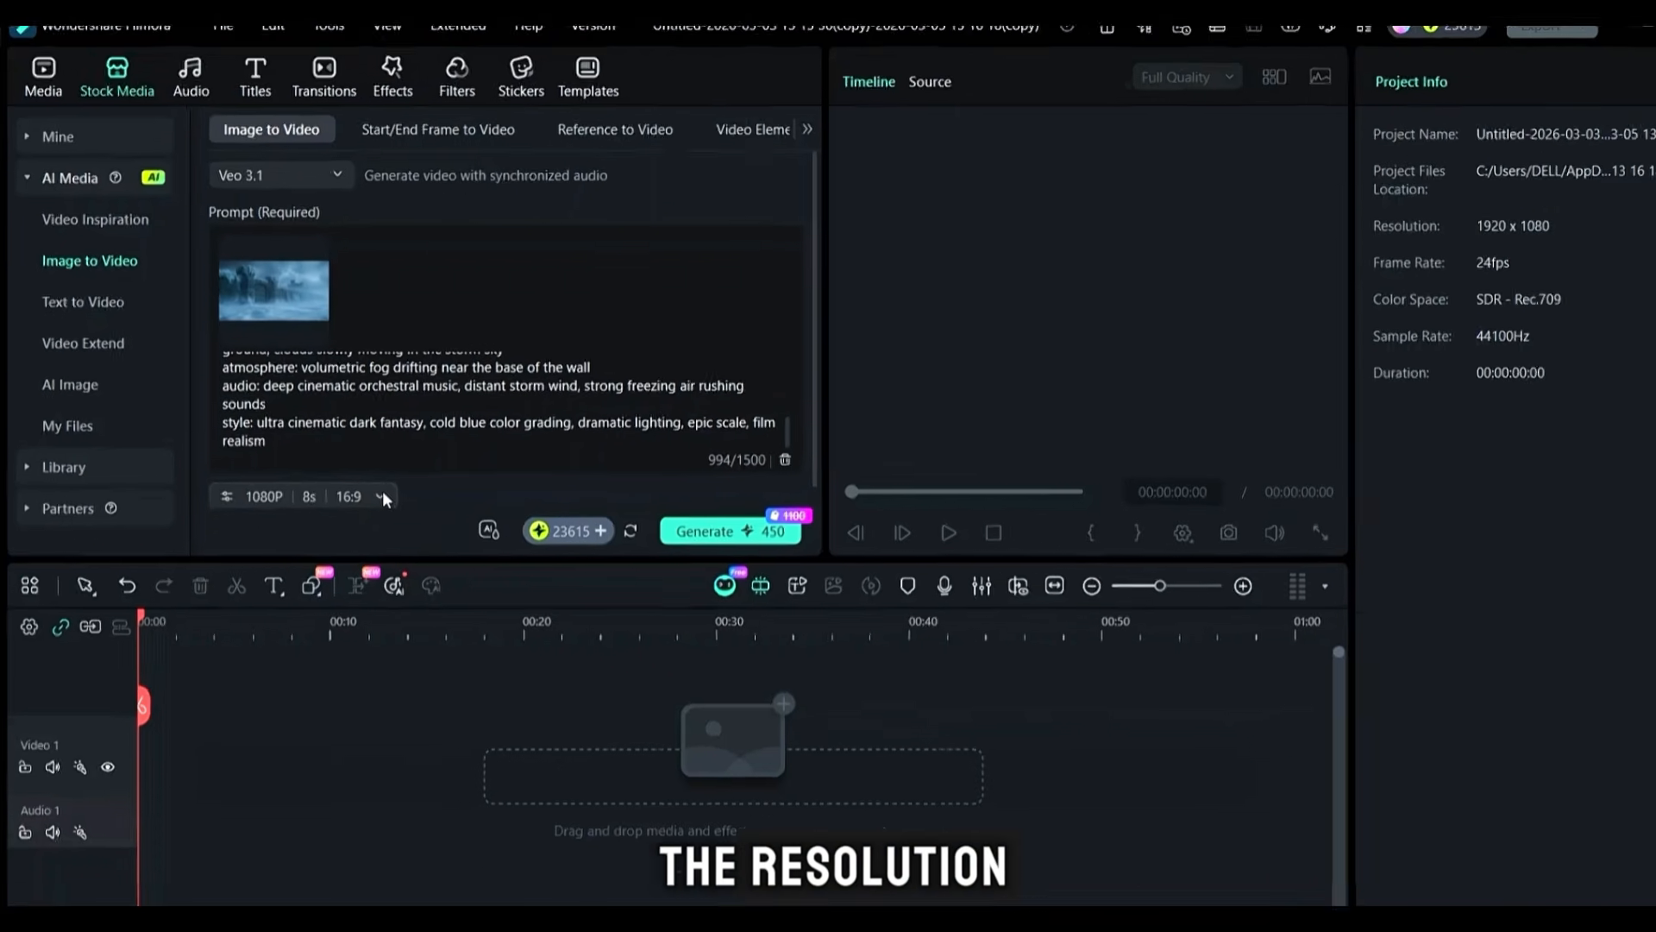
Step: Check the video output settings, keep 1080P, 8s and 16:9, and generate the Scene 1 video
{"action": "left_click", "coordinate": [382, 497]}
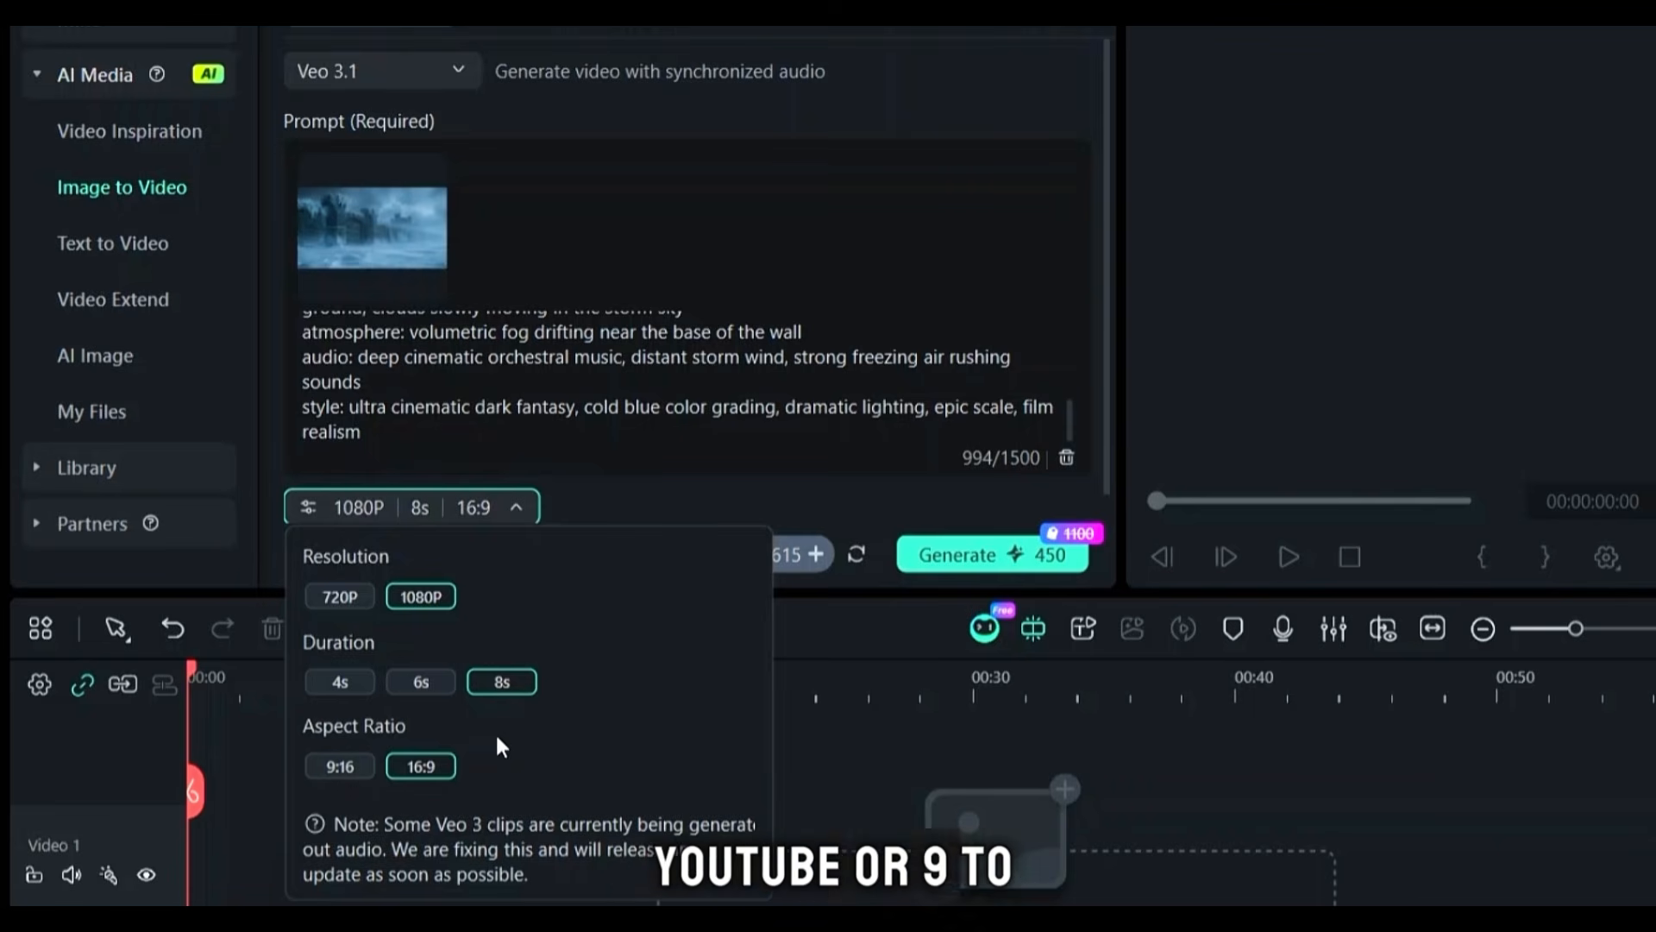
{"action": "left_click", "coordinate": [689, 500]}
{"action": "left_click", "coordinate": [965, 551]}
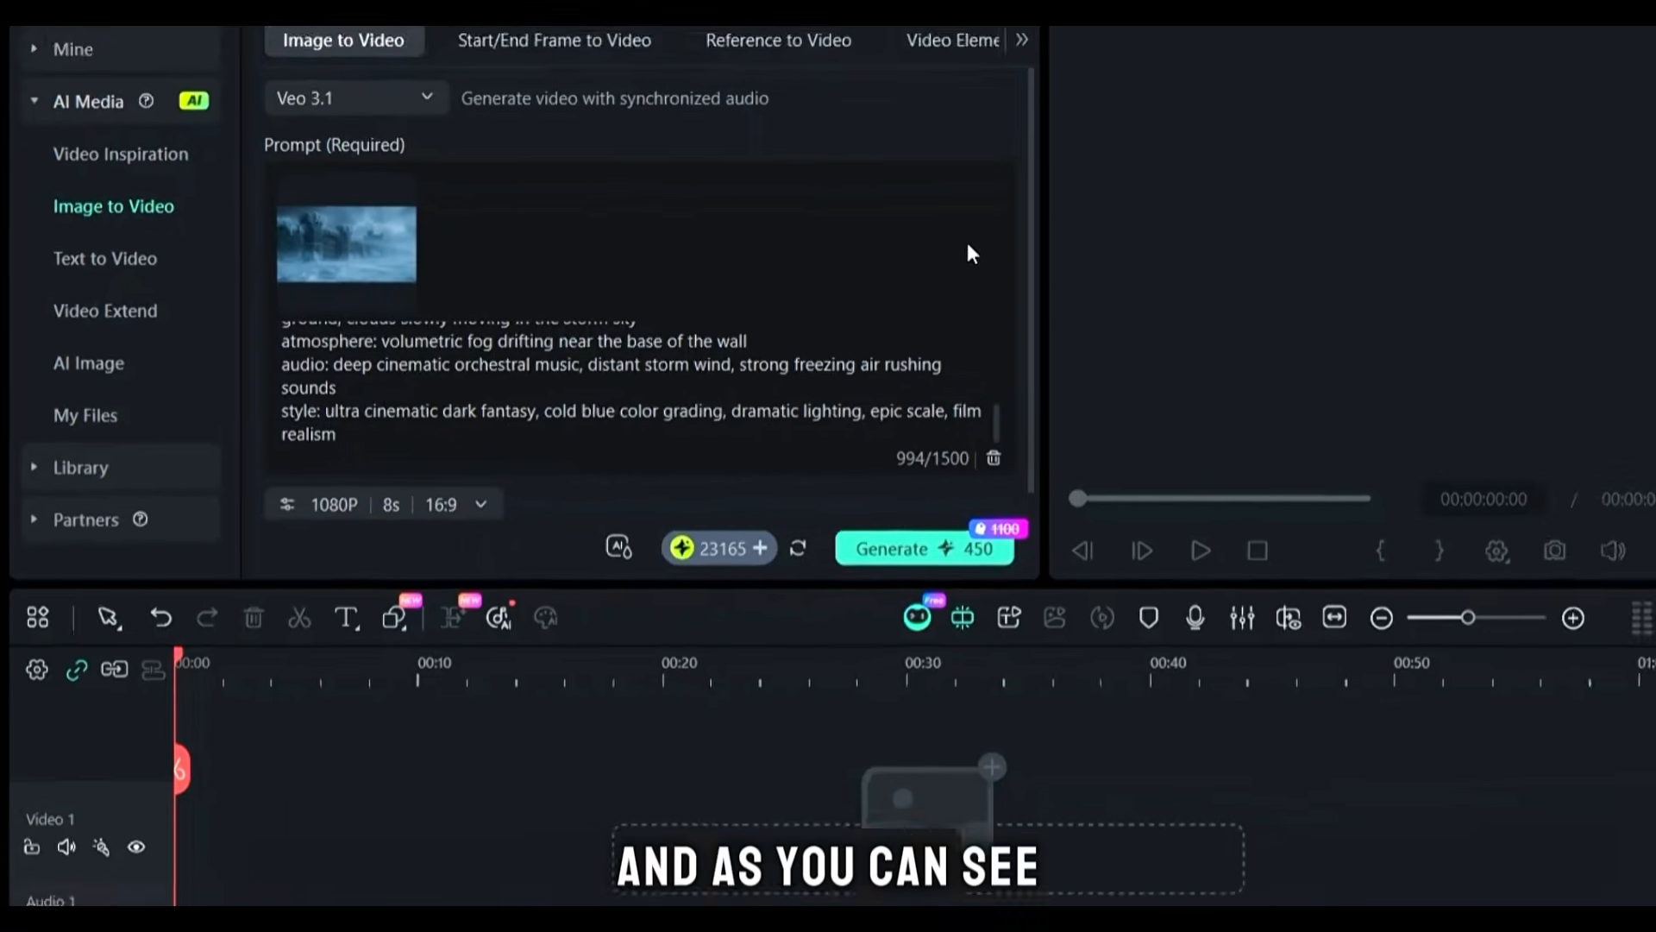
Step: Play the generated frozen wall clip from the project media and add it to the timeline
{"action": "left_click", "coordinate": [1495, 0]}
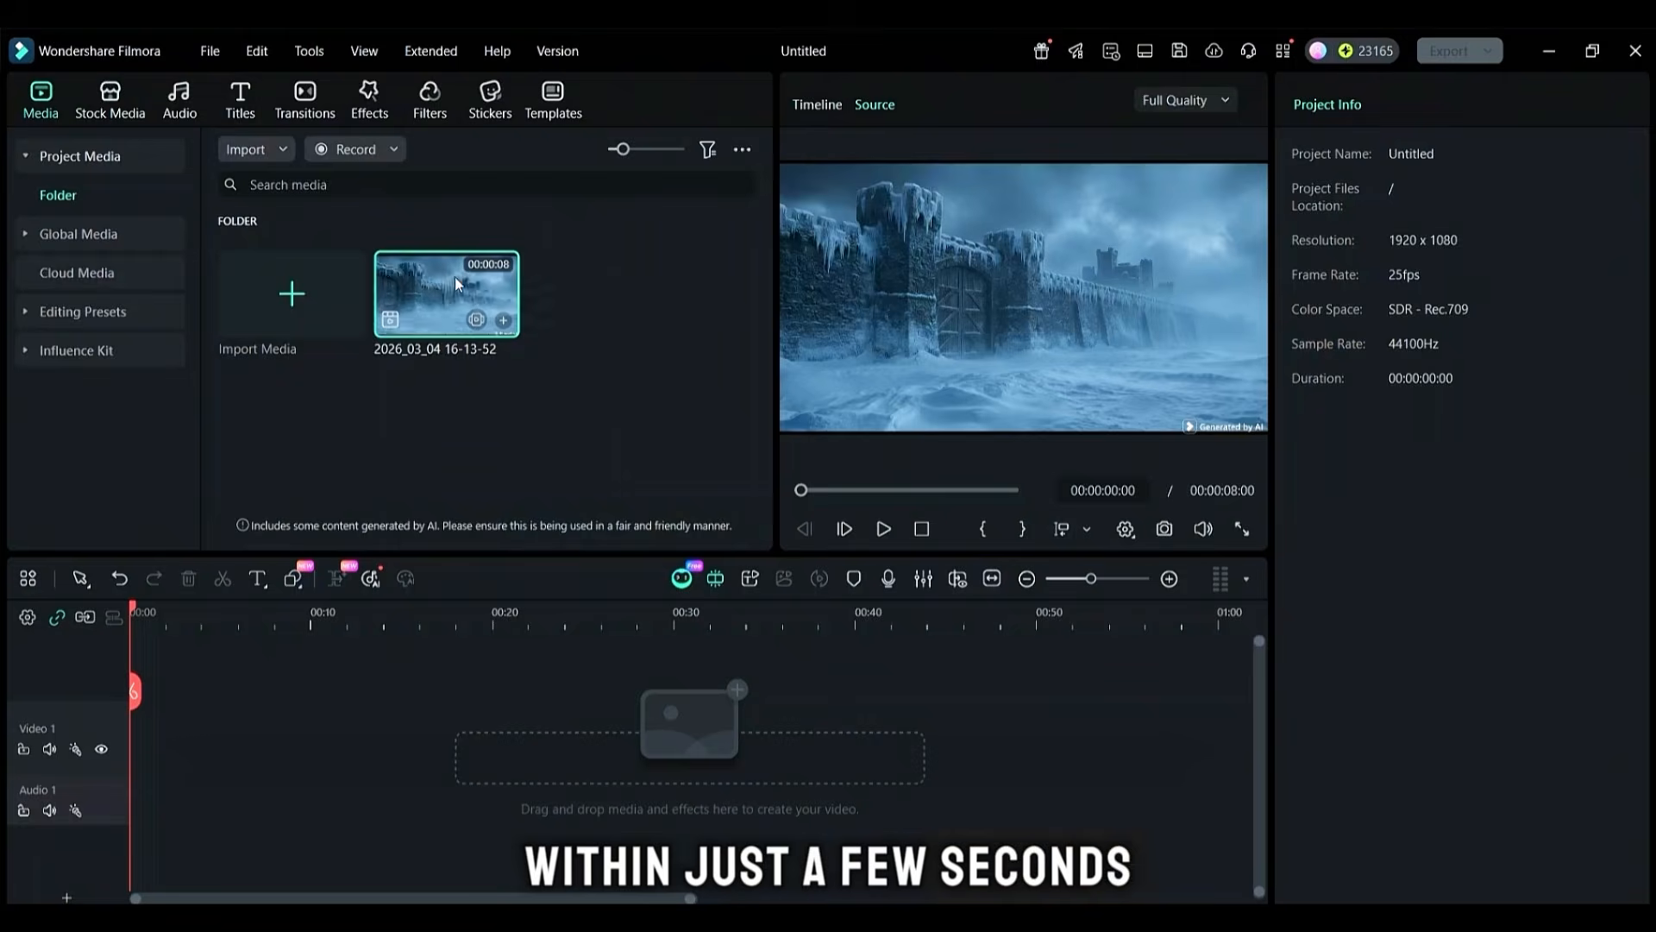
{"action": "double_click", "coordinate": [449, 289]}
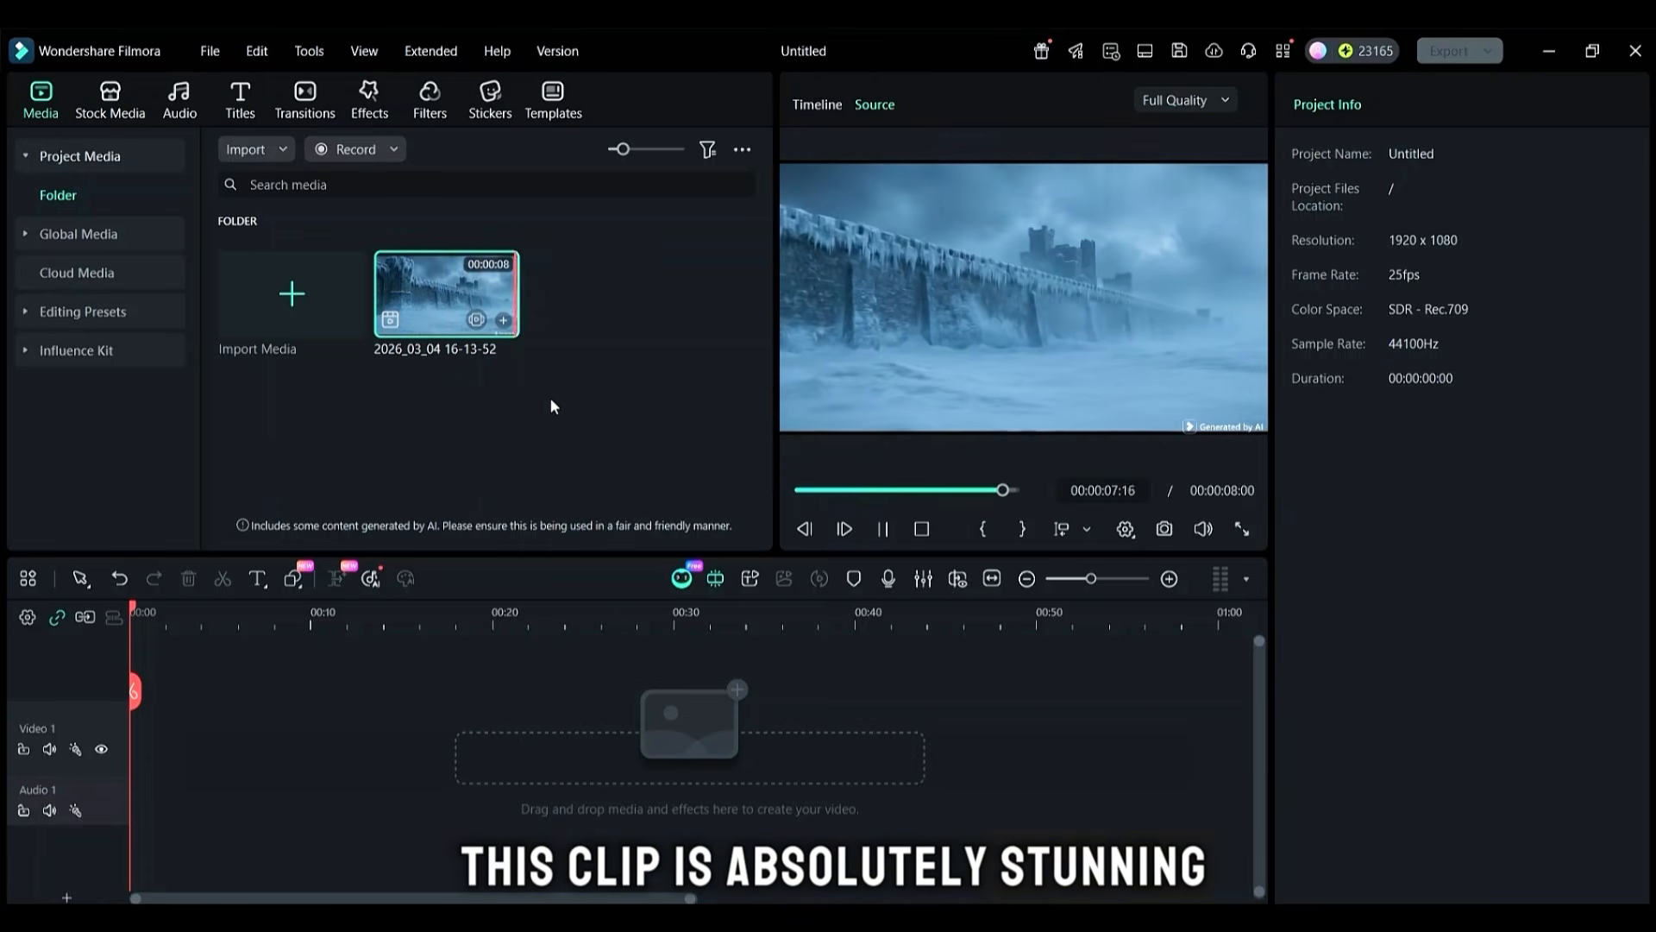
{"action": "left_click", "coordinate": [503, 320]}
Step: Clear the Scene 1 image and prompt from Image to Video and upload the Scene 2 guards image
{"action": "left_click", "coordinate": [109, 95]}
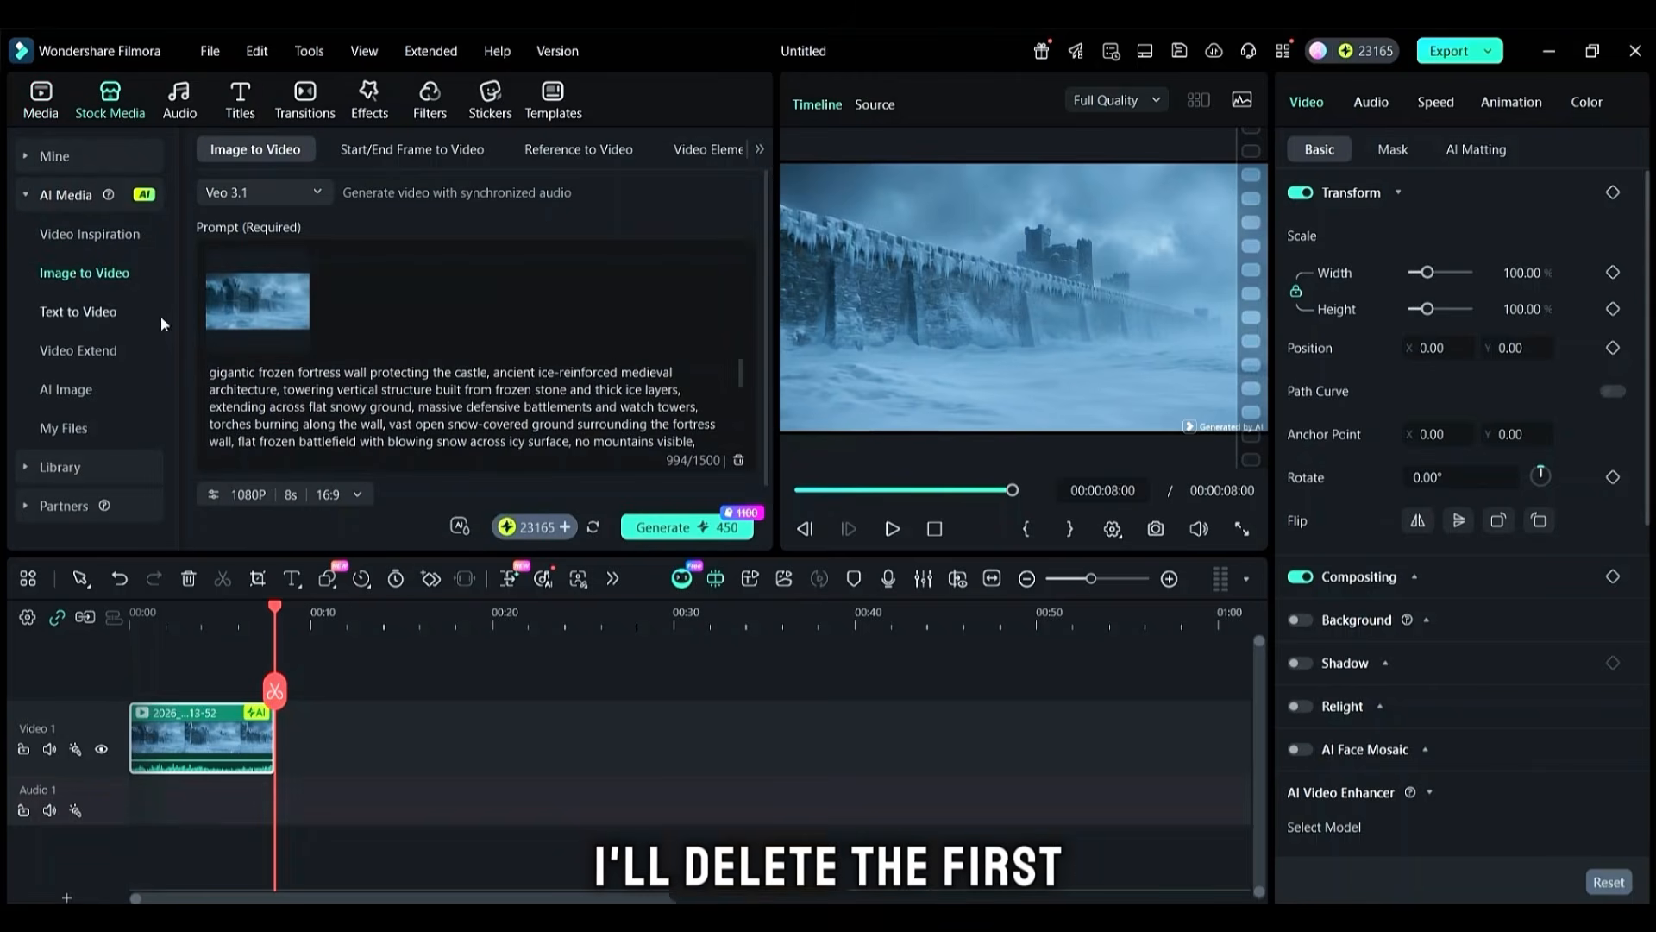
{"action": "left_click", "coordinate": [289, 271]}
{"action": "left_click", "coordinate": [253, 302]}
{"action": "double_click", "coordinate": [515, 256]}
{"action": "left_click", "coordinate": [1309, 732]}
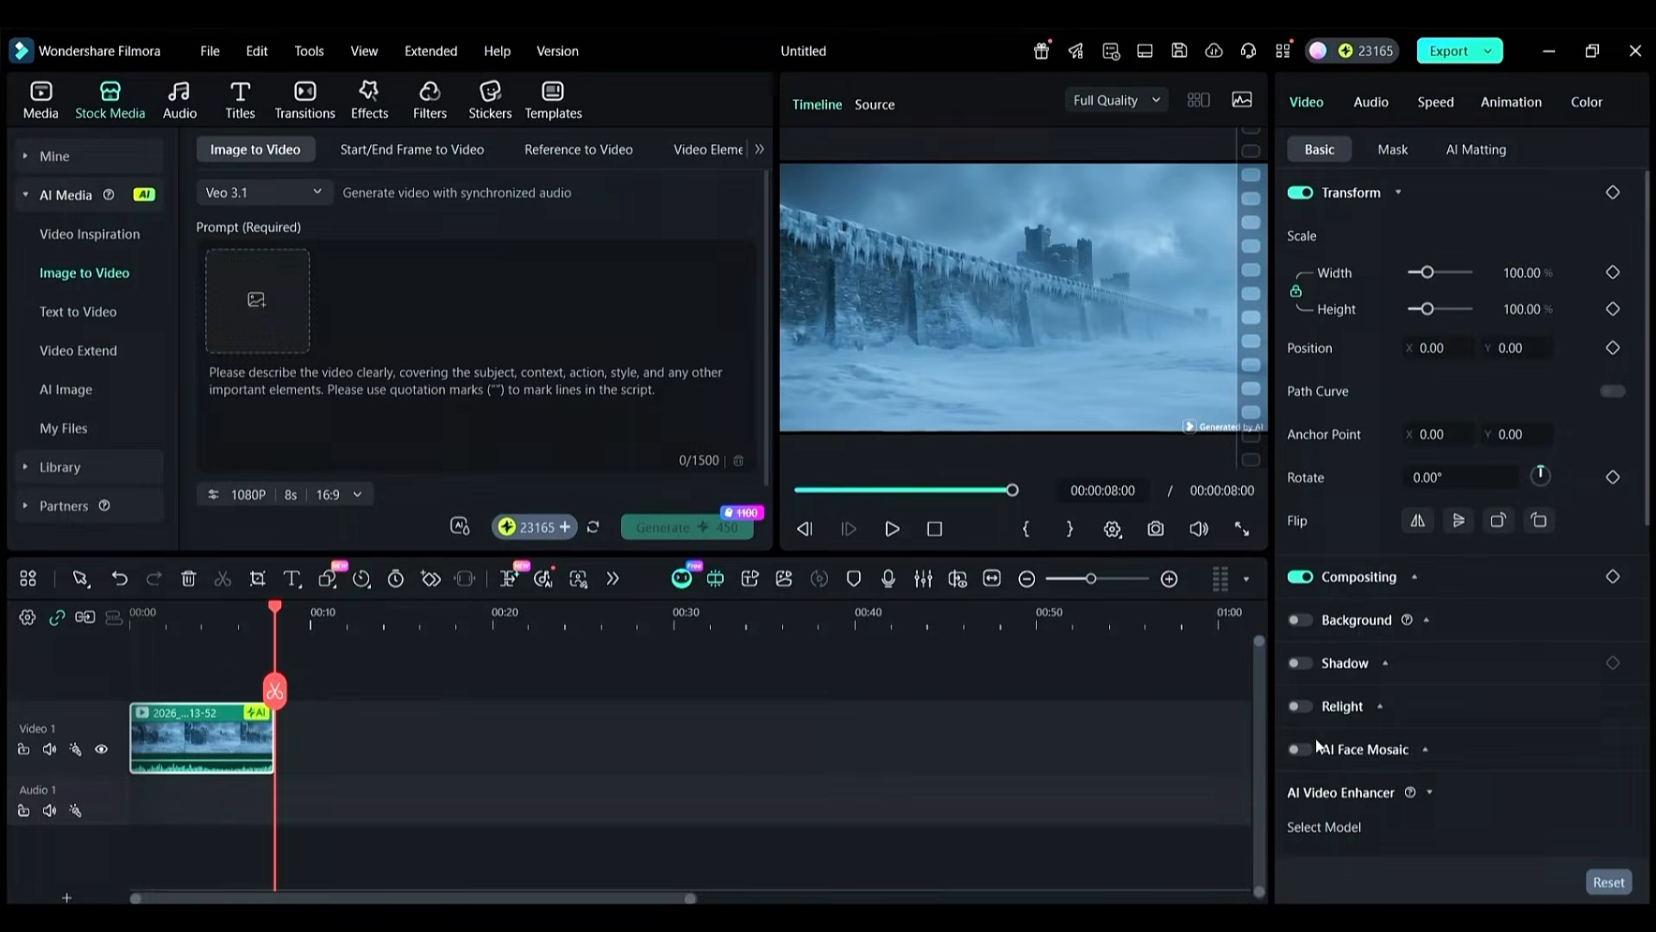
Step: Fill the video prompt with the Scene 2 — Guards Watching the Horizon text copied from ChatGPT and generate the video
{"action": "key", "text": "alt+Tab"}
{"action": "scroll", "coordinate": [966, 768], "scroll_direction": "down", "scroll_amount": 7}
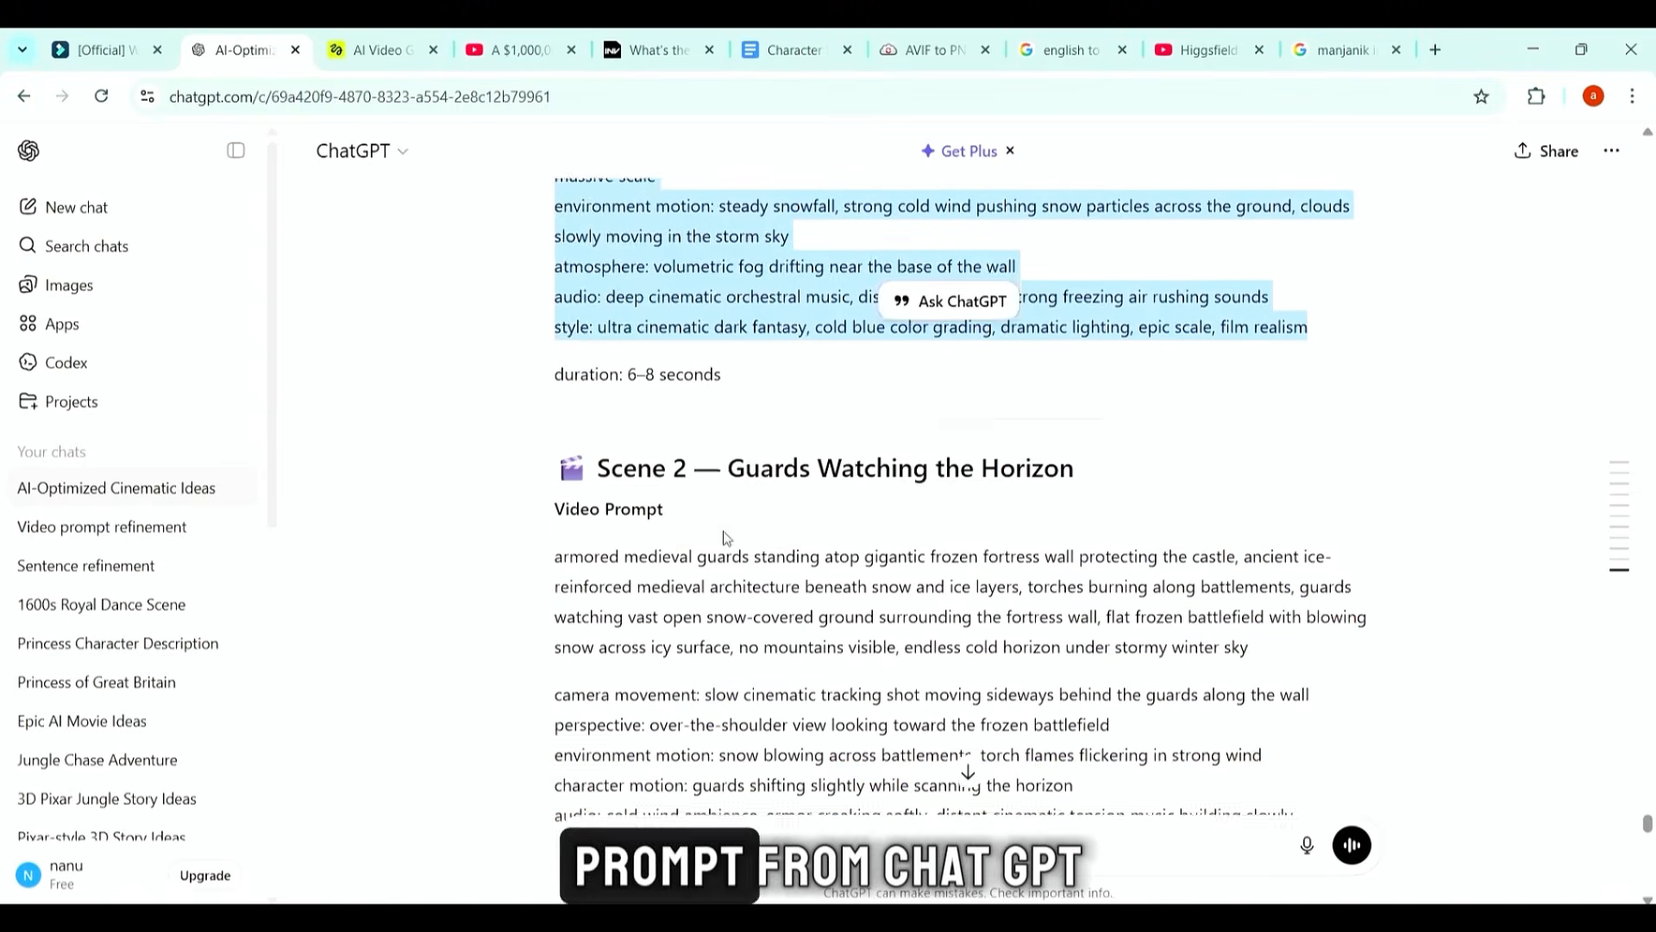
{"action": "left_click_drag", "start_coordinate": [554, 358], "coordinate": [1328, 625]}
{"action": "key", "text": "ctrl+c"}
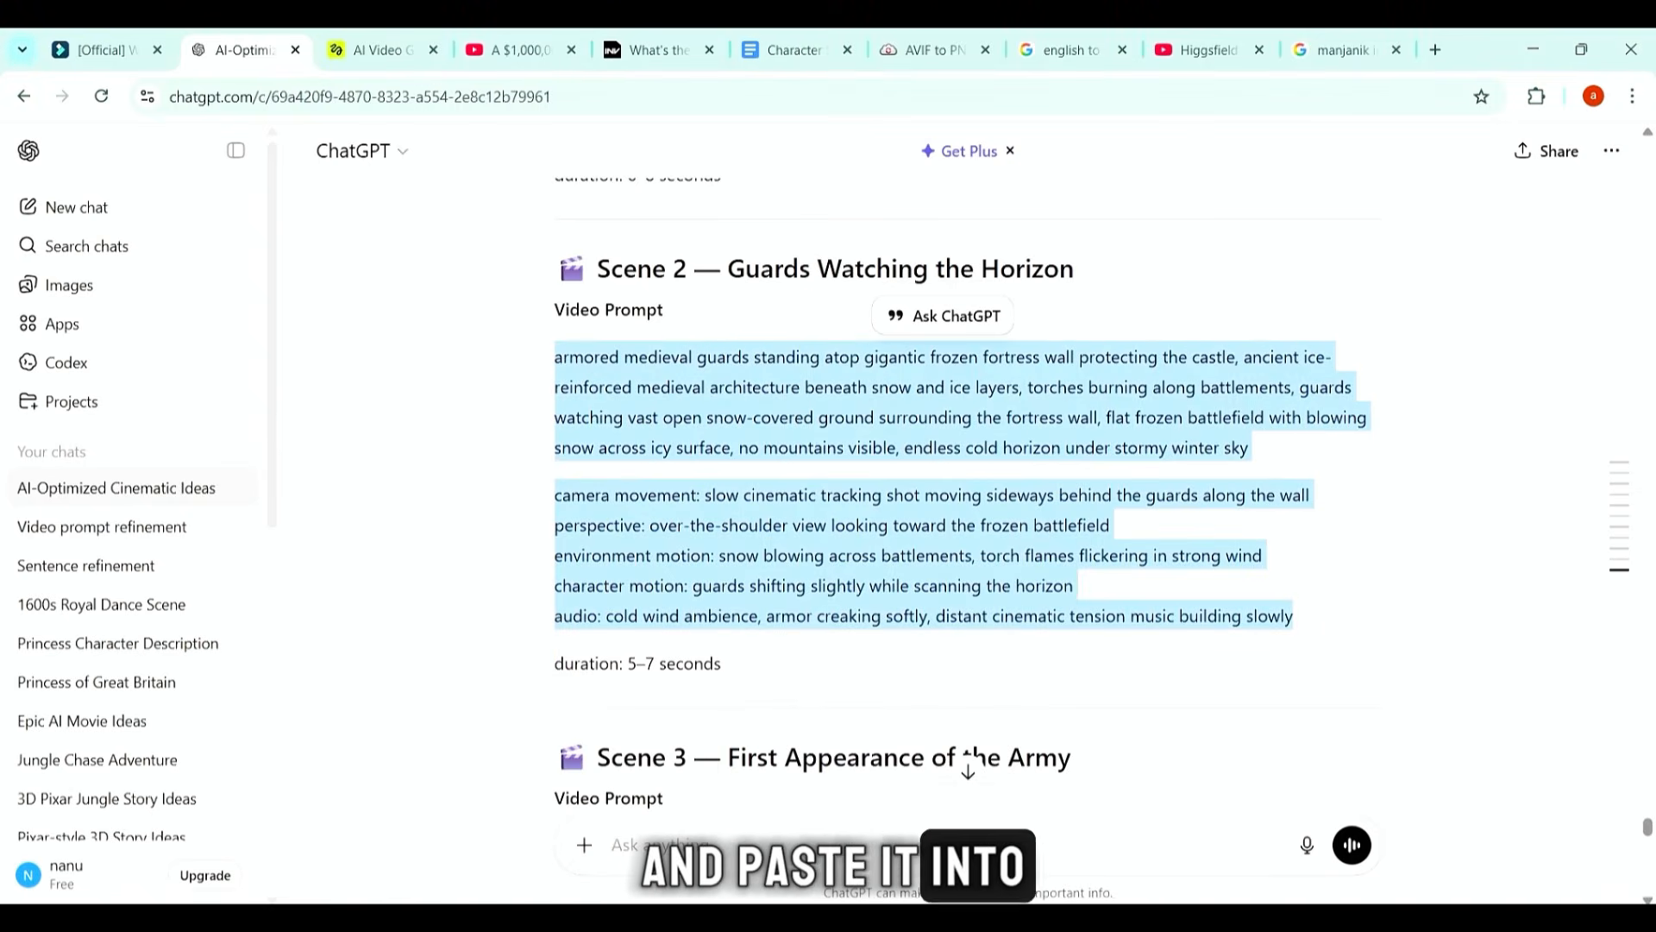
{"action": "key", "text": "alt+Tab"}
{"action": "left_click", "coordinate": [453, 386]}
{"action": "key", "text": "ctrl+v"}
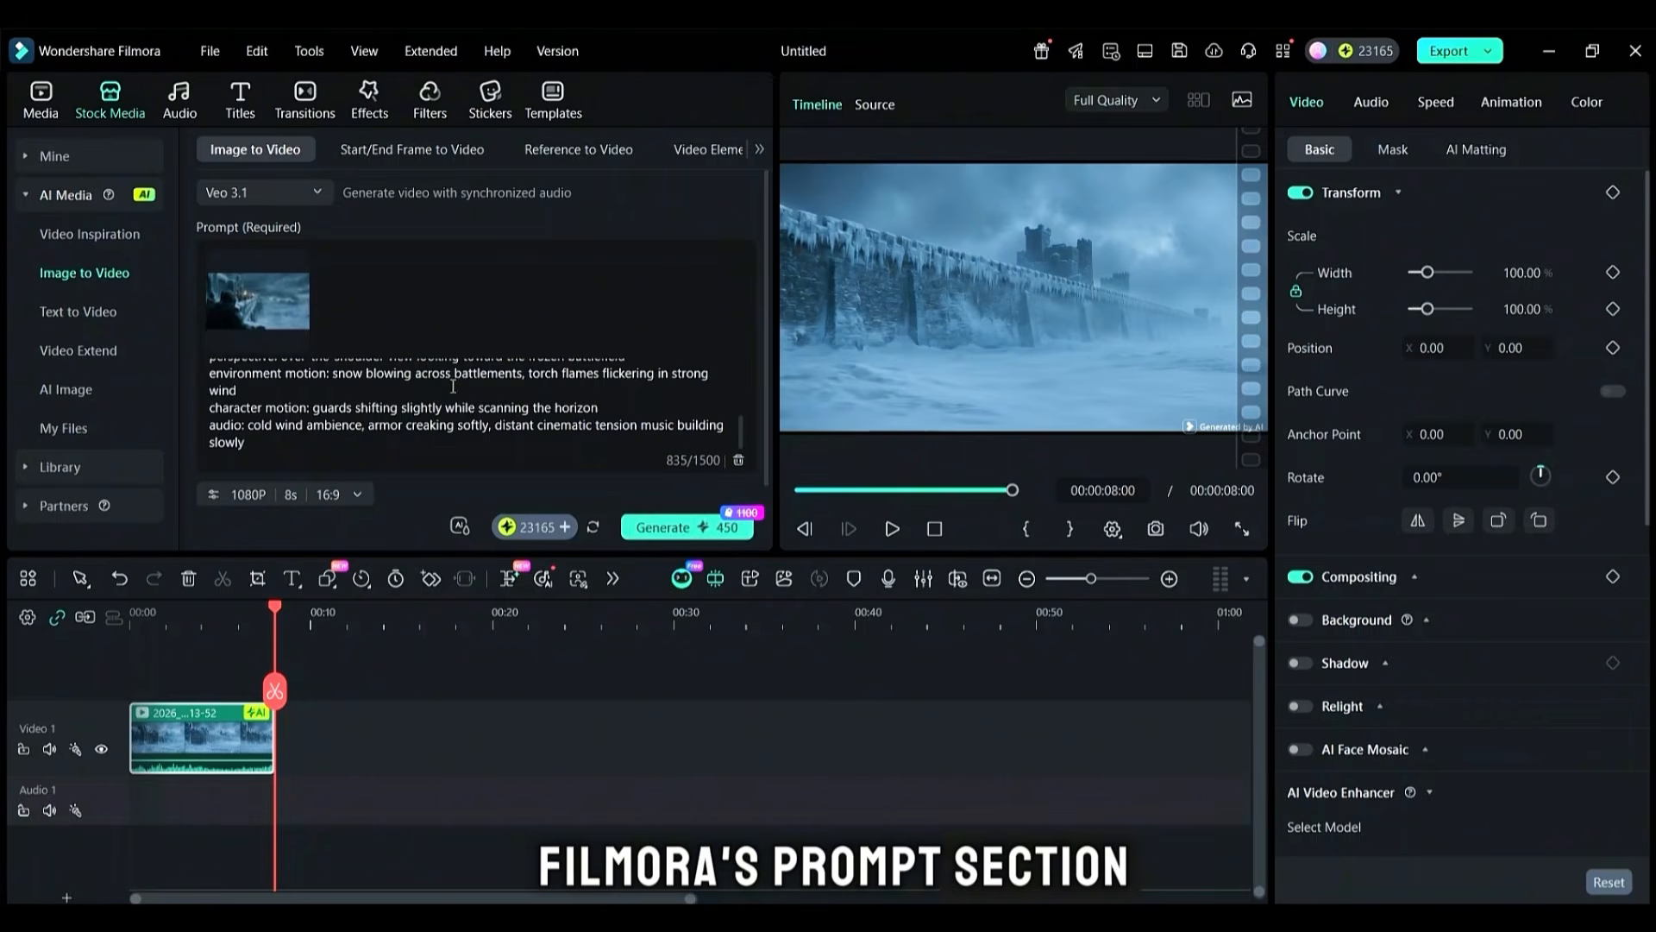
{"action": "left_click", "coordinate": [664, 528]}
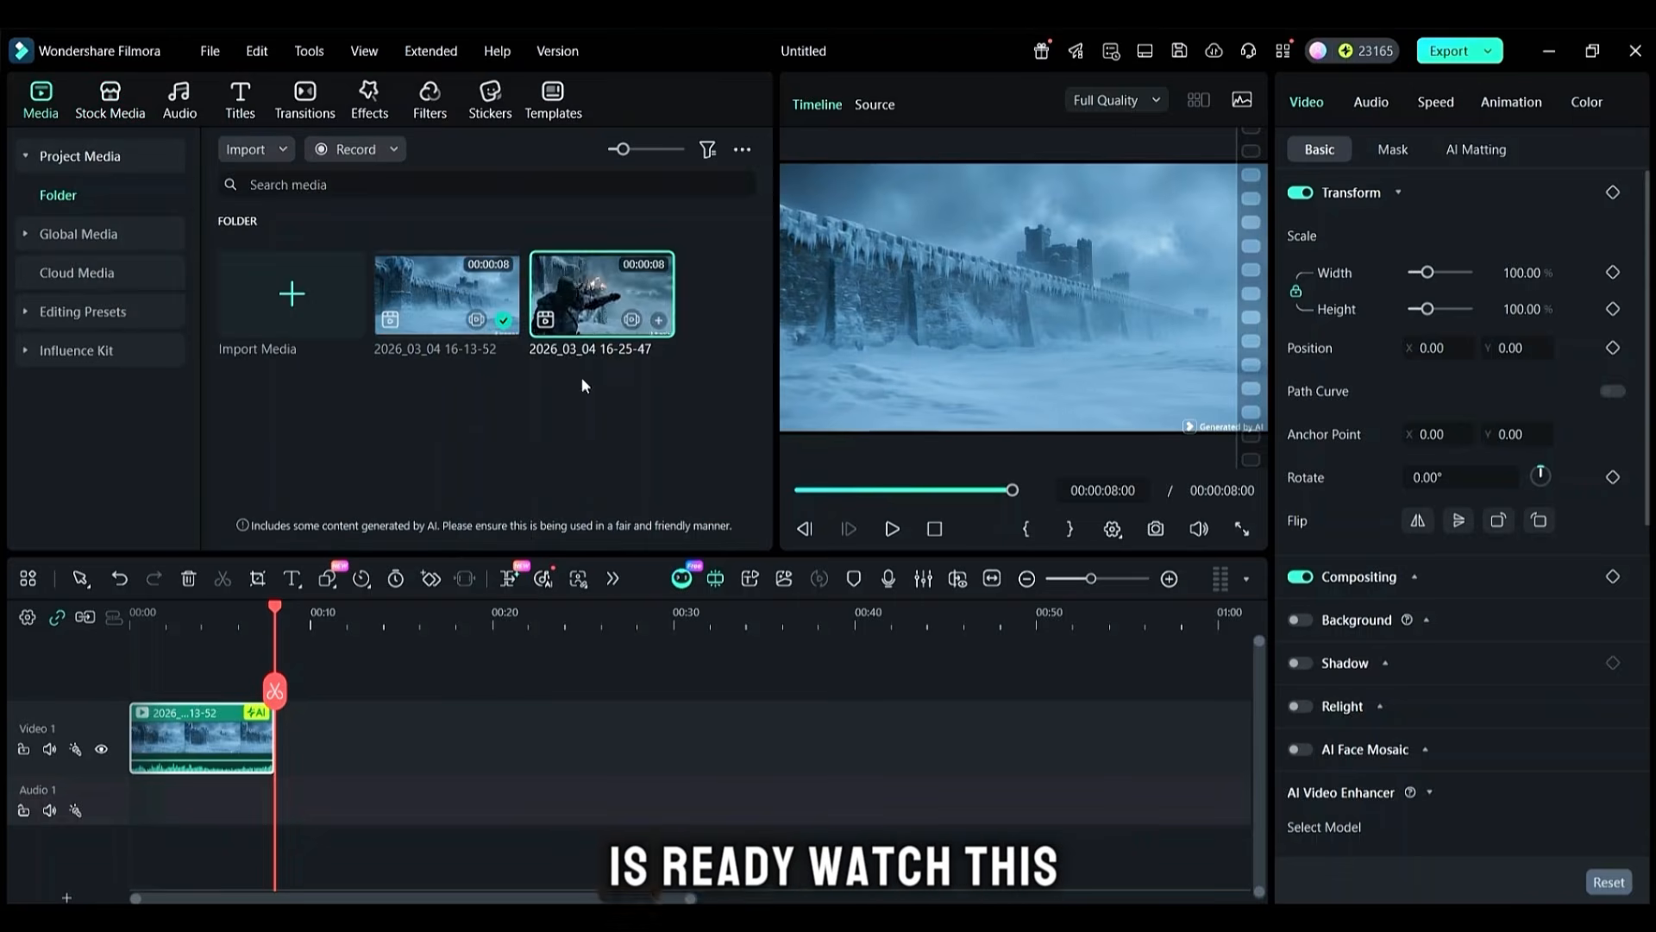
Step: Play the generated guards clip from the project media and add it to the timeline
{"action": "double_click", "coordinate": [601, 297]}
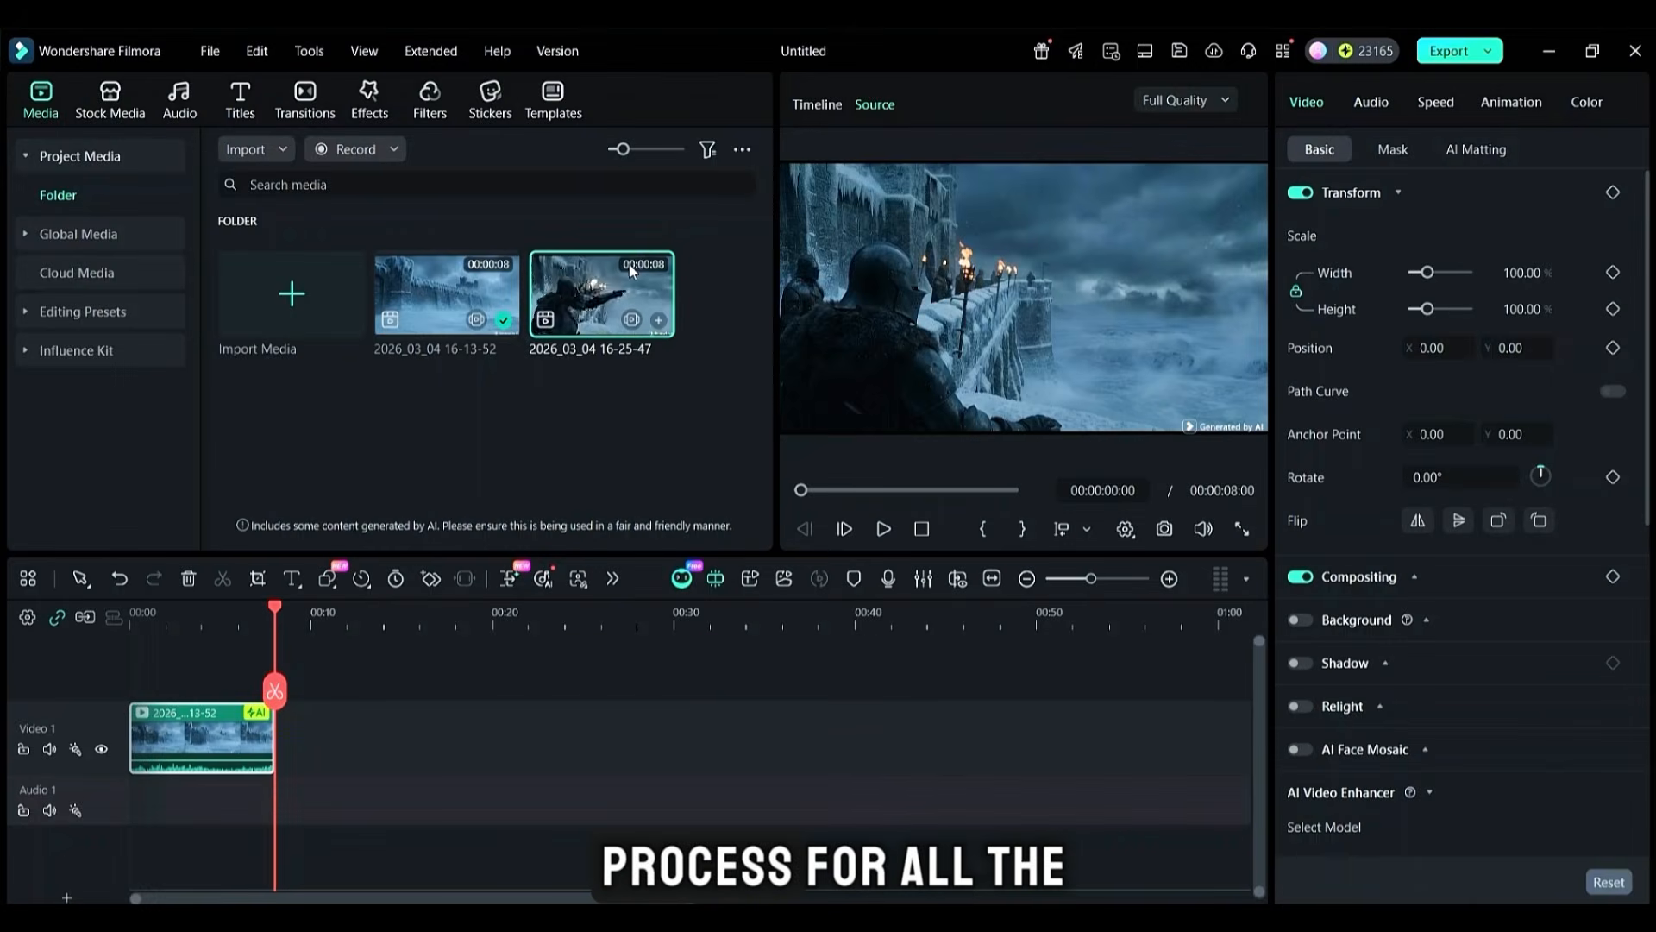
{"action": "left_click", "coordinate": [659, 320]}
{"action": "left_click", "coordinate": [930, 510]}
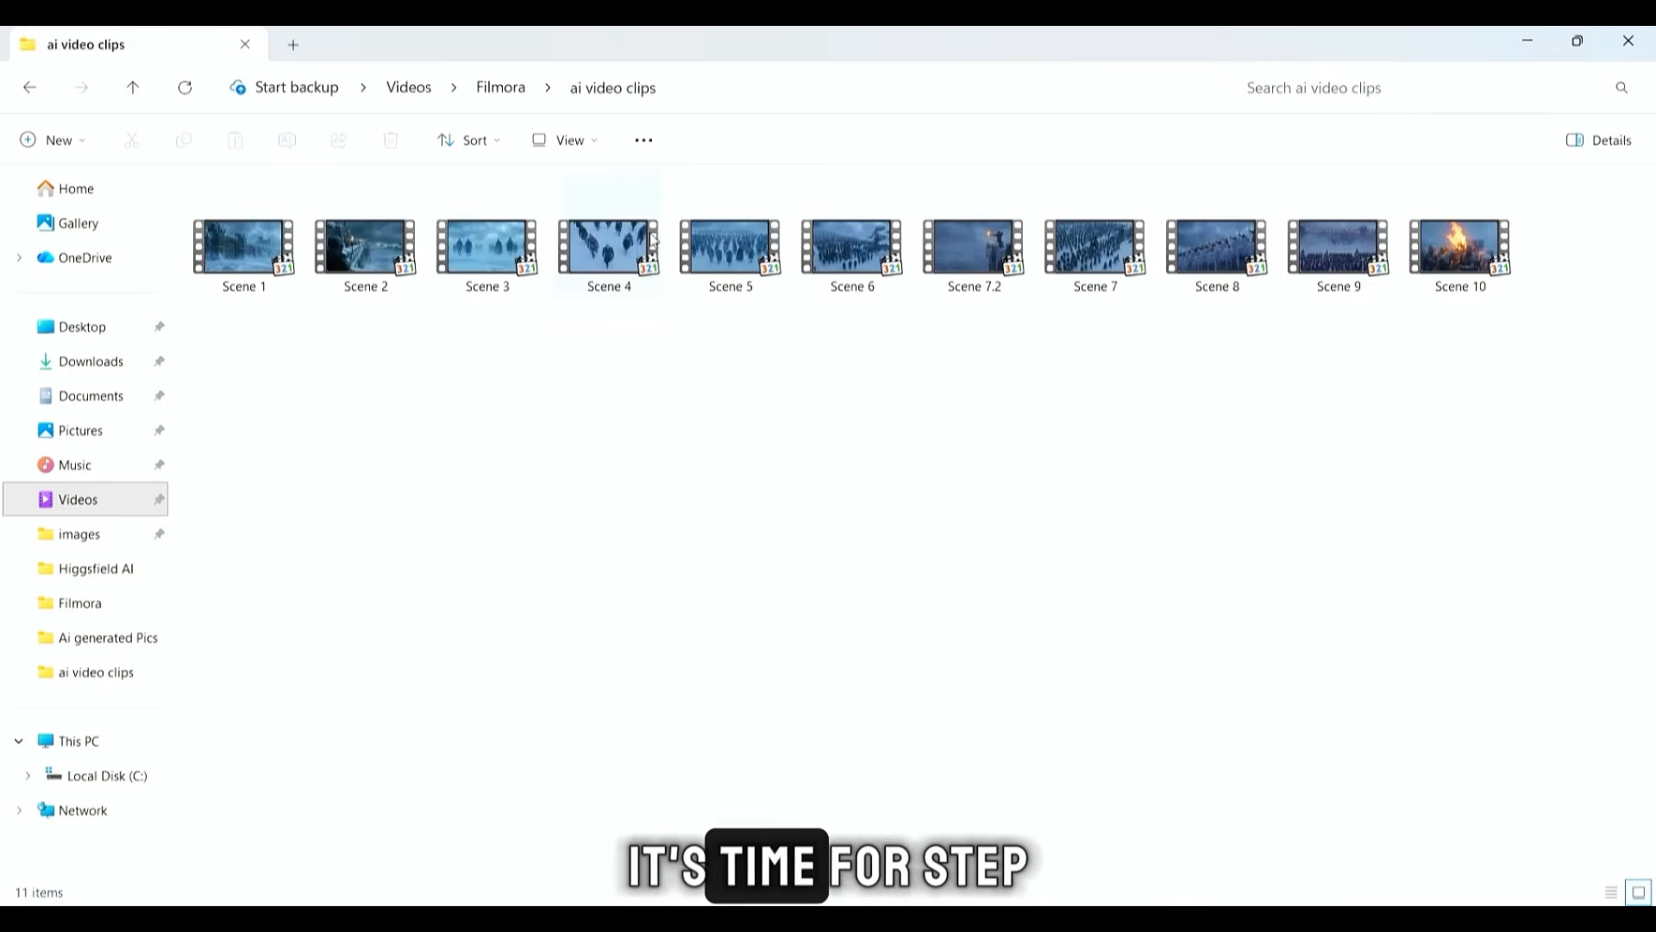
Step: Import all eleven scene clips from the ai video clips folder into Filmora and place them on Video 1 from the start
{"action": "left_click_drag", "start_coordinate": [238, 317], "coordinate": [963, 273]}
{"action": "left_click_drag", "start_coordinate": [1106, 263], "coordinate": [1466, 269]}
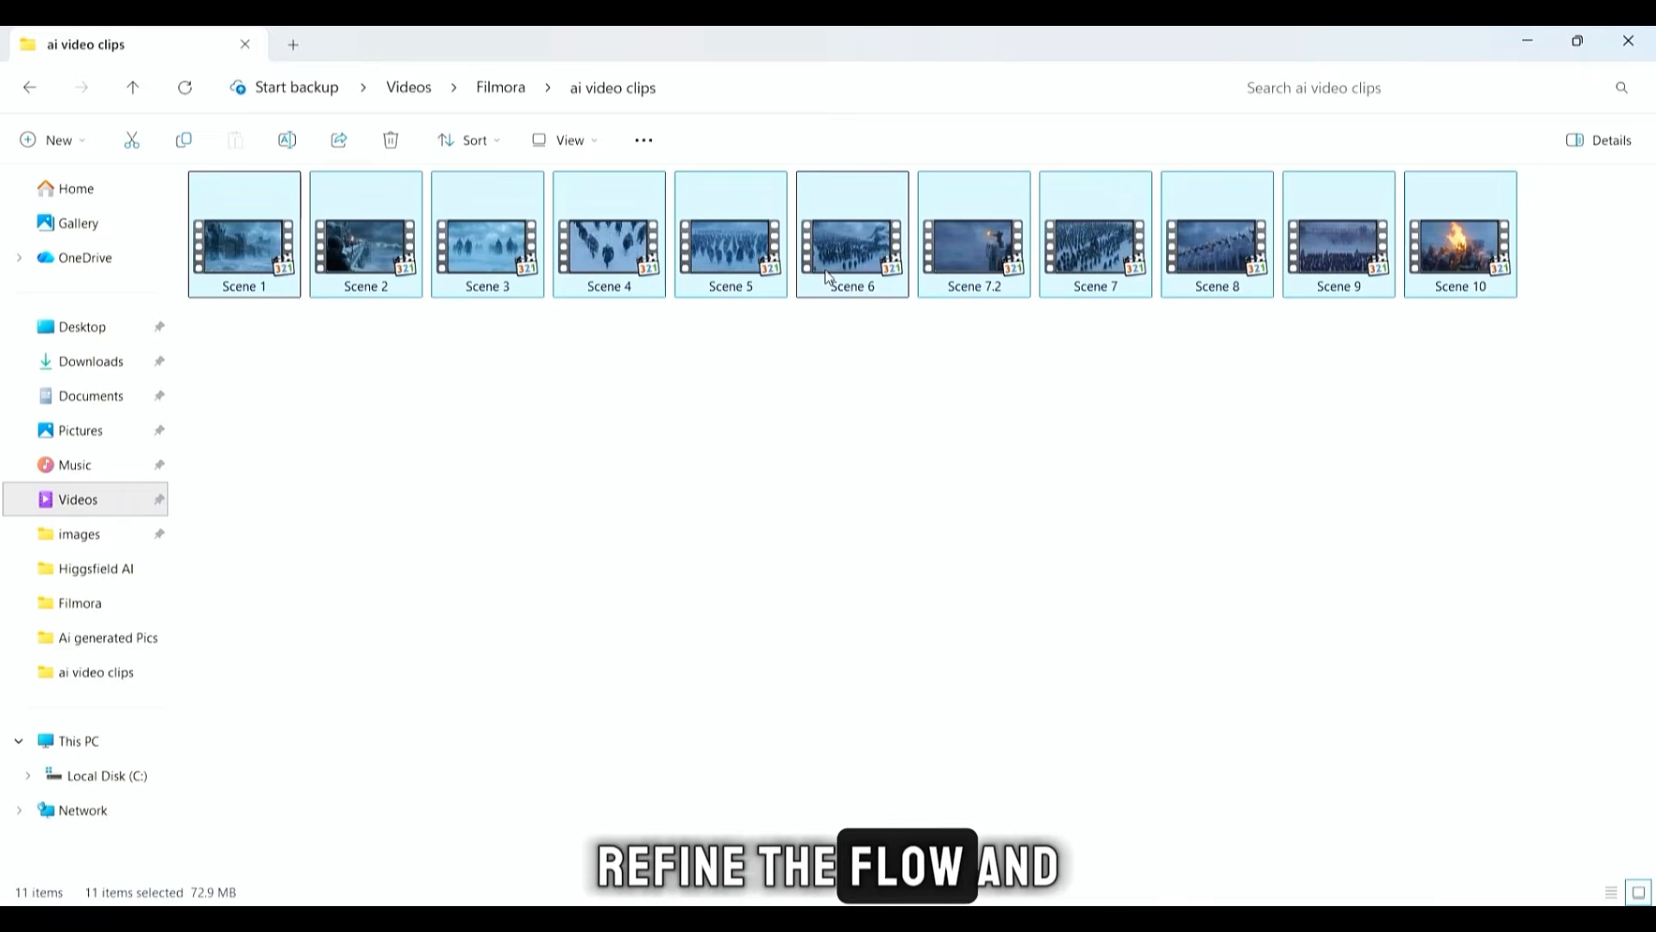
{"action": "left_click_drag", "start_coordinate": [845, 275], "coordinate": [433, 309]}
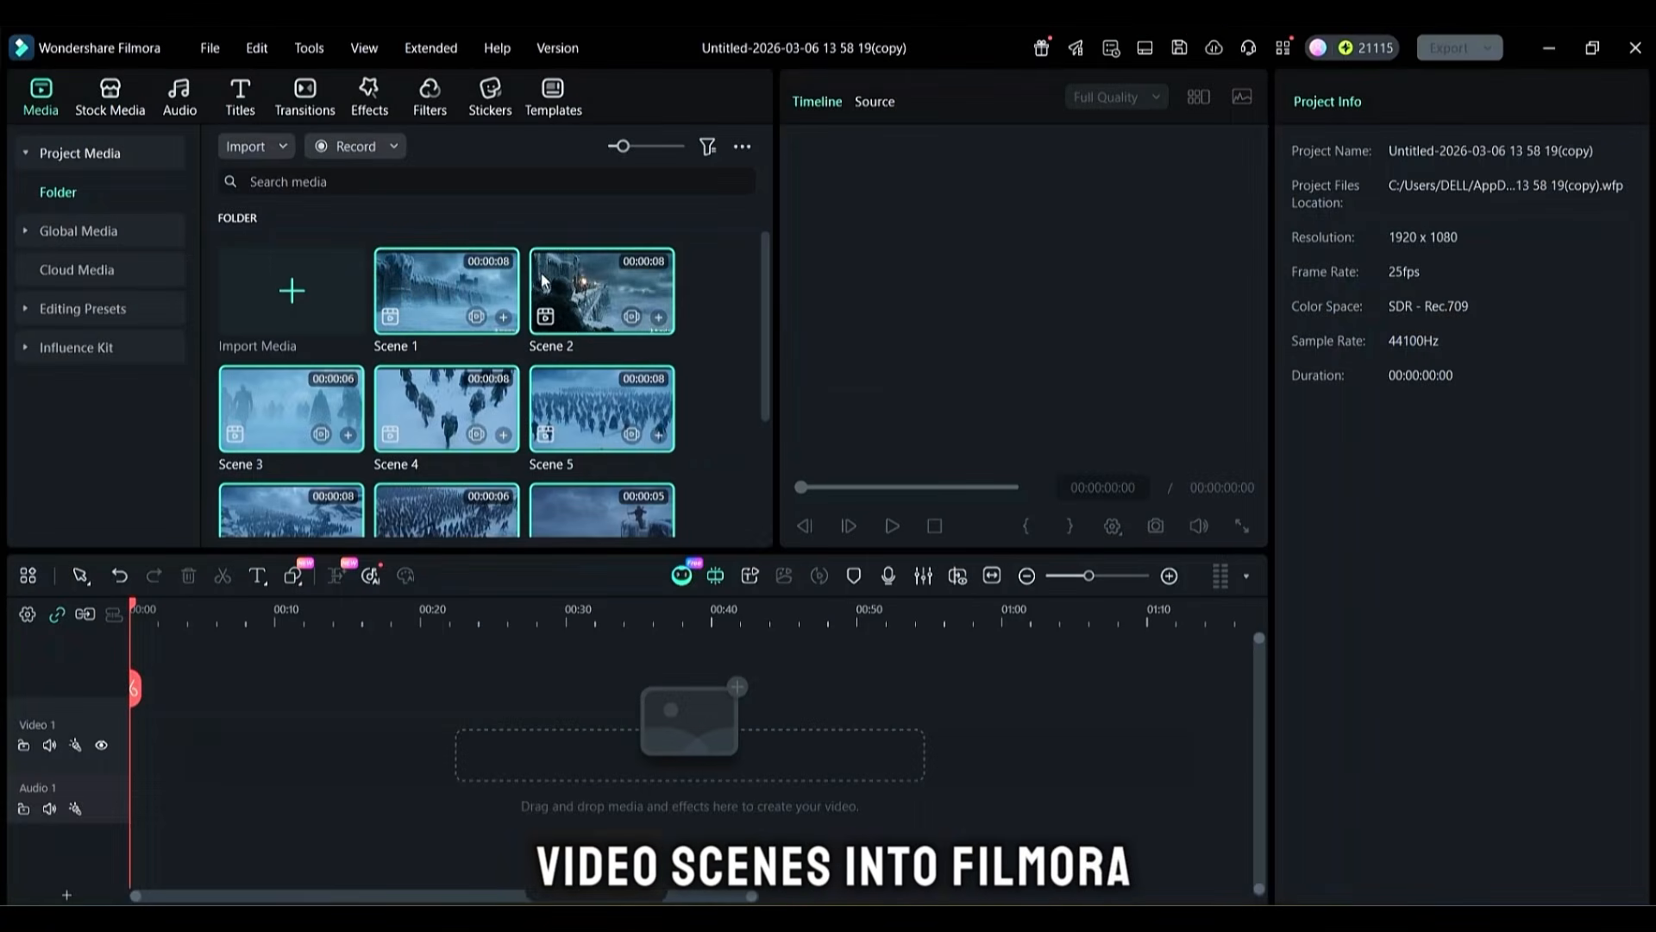
{"action": "left_click_drag", "start_coordinate": [437, 299], "coordinate": [133, 766]}
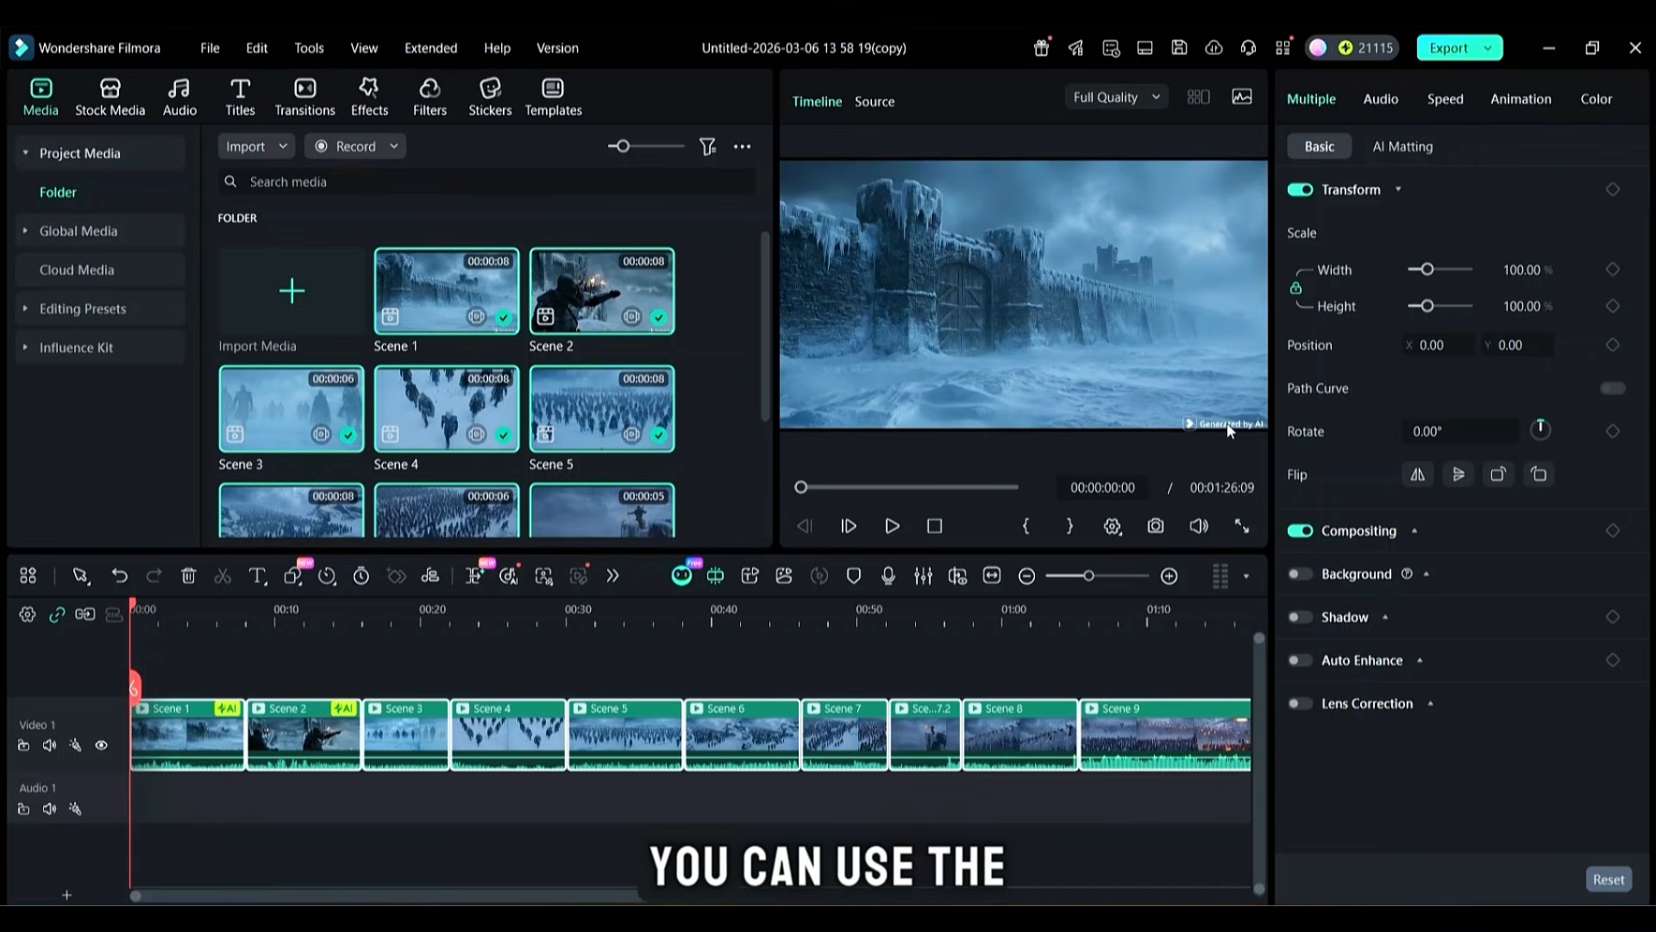
Step: Enlarge Scene 1 to about 105% to push the AI watermark out of the frame, and slightly enlarge Scene 2 as well
{"action": "left_click", "coordinate": [1156, 405]}
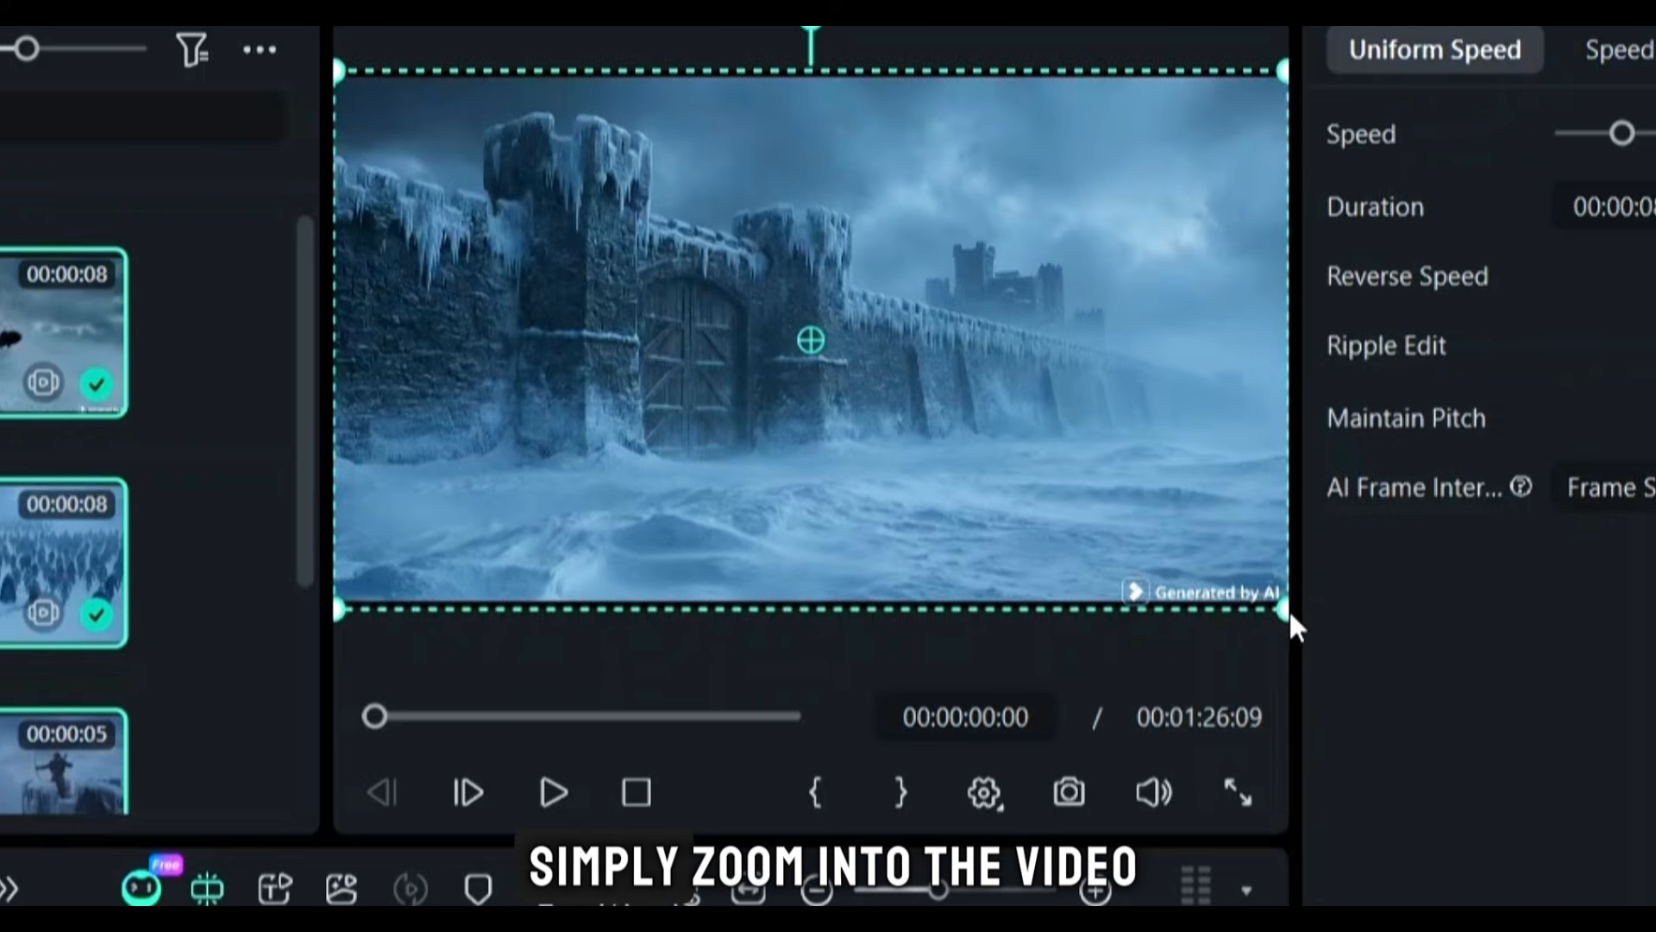
{"action": "left_click_drag", "start_coordinate": [1267, 442], "coordinate": [1273, 442]}
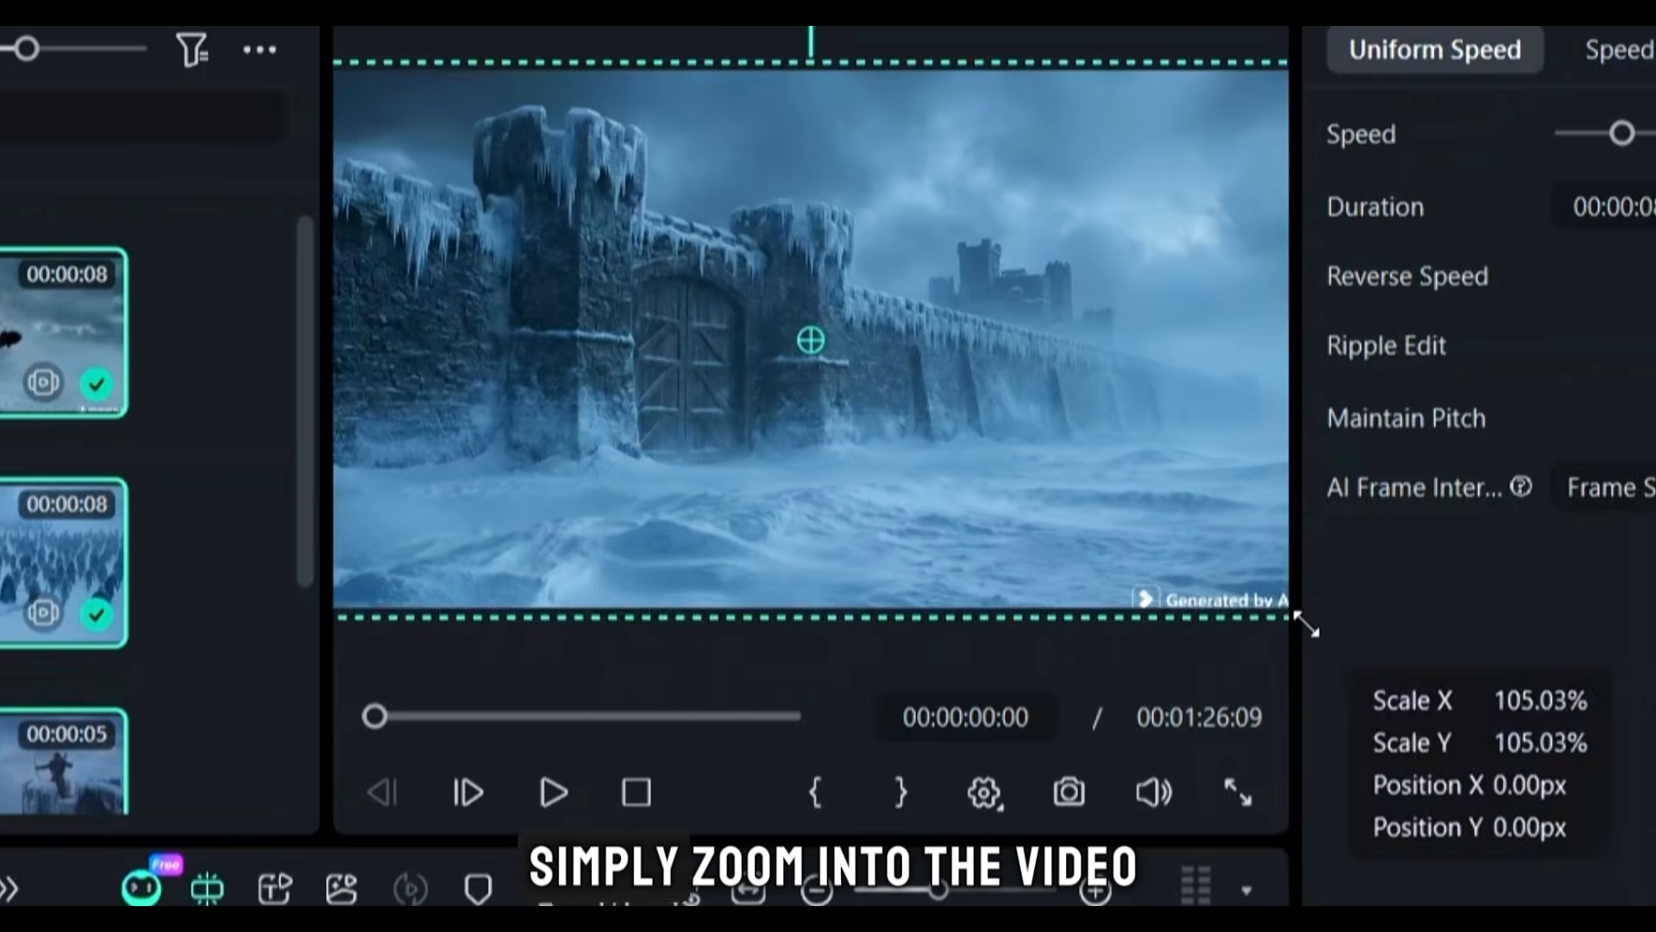
{"action": "left_click_drag", "start_coordinate": [1089, 488], "coordinate": [1101, 498]}
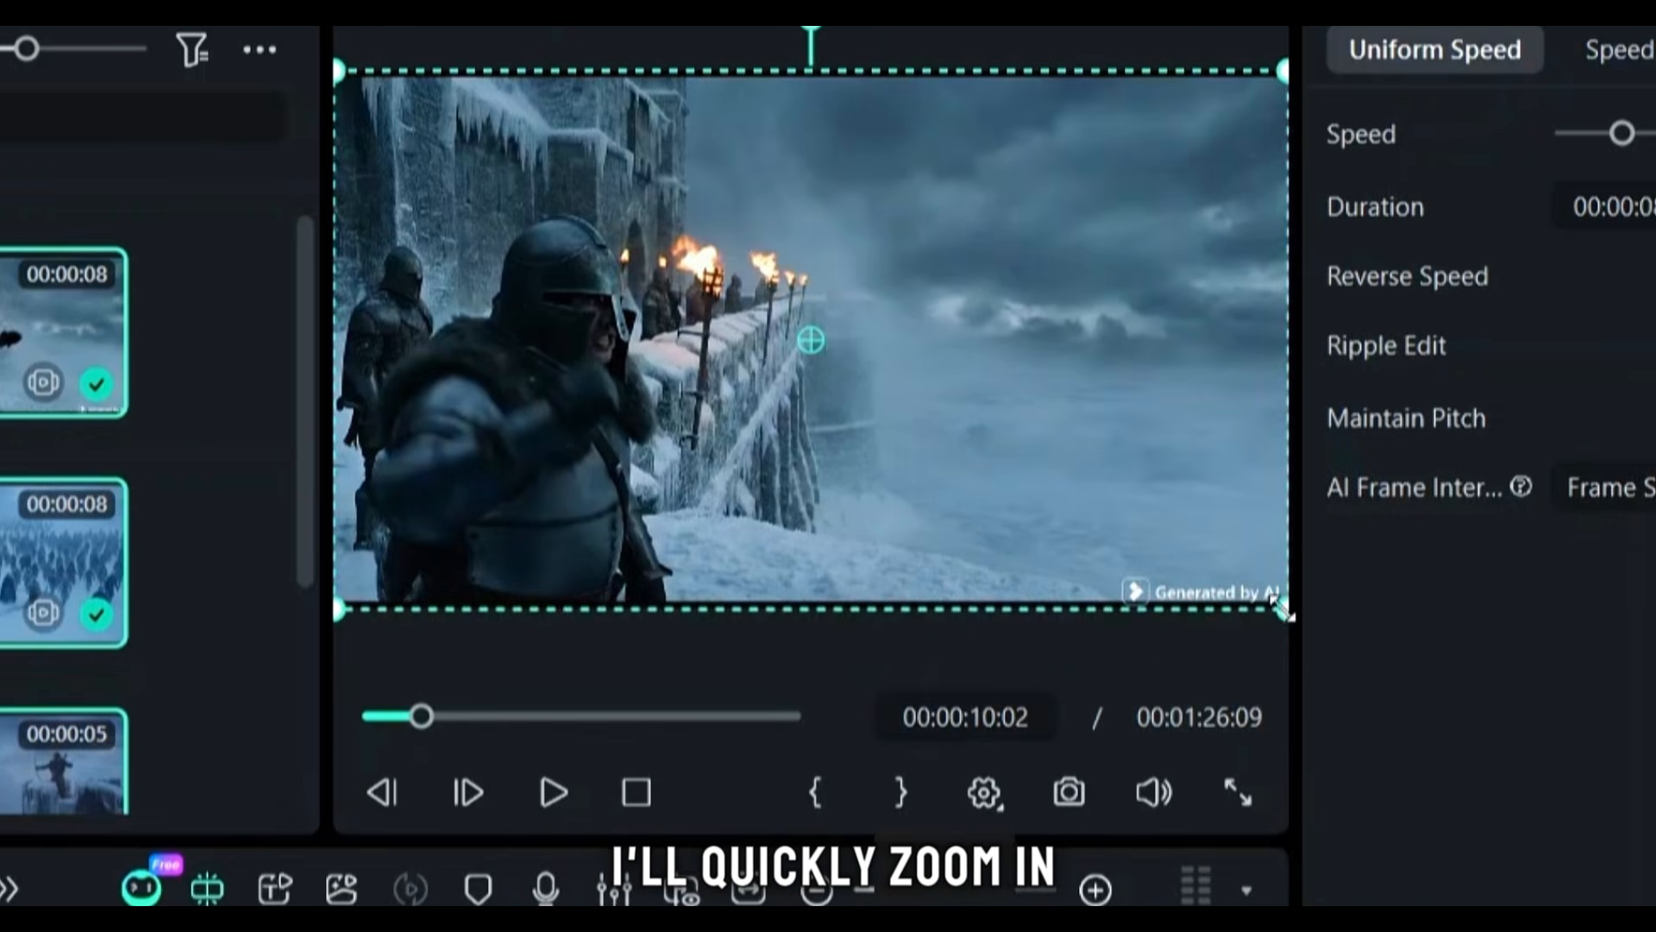
{"action": "left_click_drag", "start_coordinate": [1282, 609], "coordinate": [1291, 621]}
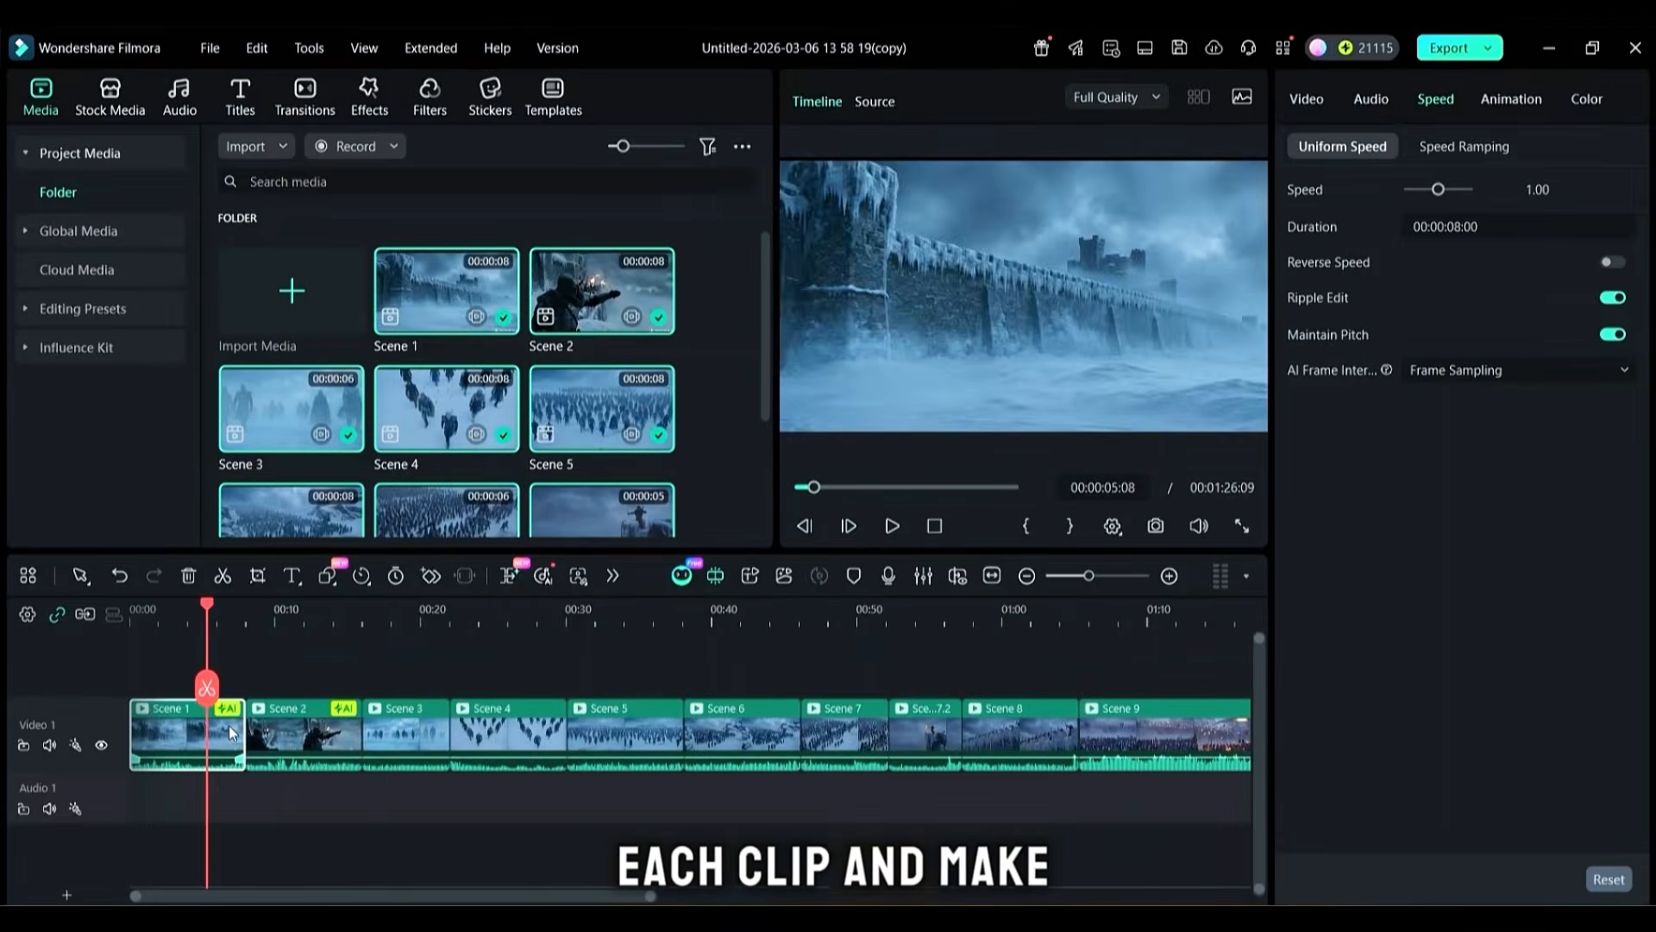
Step: Trim the end of Scene 1 at 00:00:05:08 and shorten the ends of Scenes 2, 3 and 4
{"action": "left_click_drag", "start_coordinate": [231, 734], "coordinate": [207, 733]}
{"action": "left_click_drag", "start_coordinate": [207, 664], "coordinate": [308, 663]}
{"action": "left_click_drag", "start_coordinate": [321, 733], "coordinate": [299, 733]}
{"action": "left_click_drag", "start_coordinate": [300, 664], "coordinate": [370, 664]}
{"action": "left_click_drag", "start_coordinate": [385, 733], "coordinate": [367, 732]}
{"action": "left_click_drag", "start_coordinate": [370, 664], "coordinate": [451, 664]}
{"action": "left_click_drag", "start_coordinate": [487, 733], "coordinate": [451, 733]}
Step: Split Scene 7.2 at 00:00:48:01 and raise the uniform speed of its first part
{"action": "left_click_drag", "start_coordinate": [451, 664], "coordinate": [828, 653]}
{"action": "left_click", "coordinate": [808, 750]}
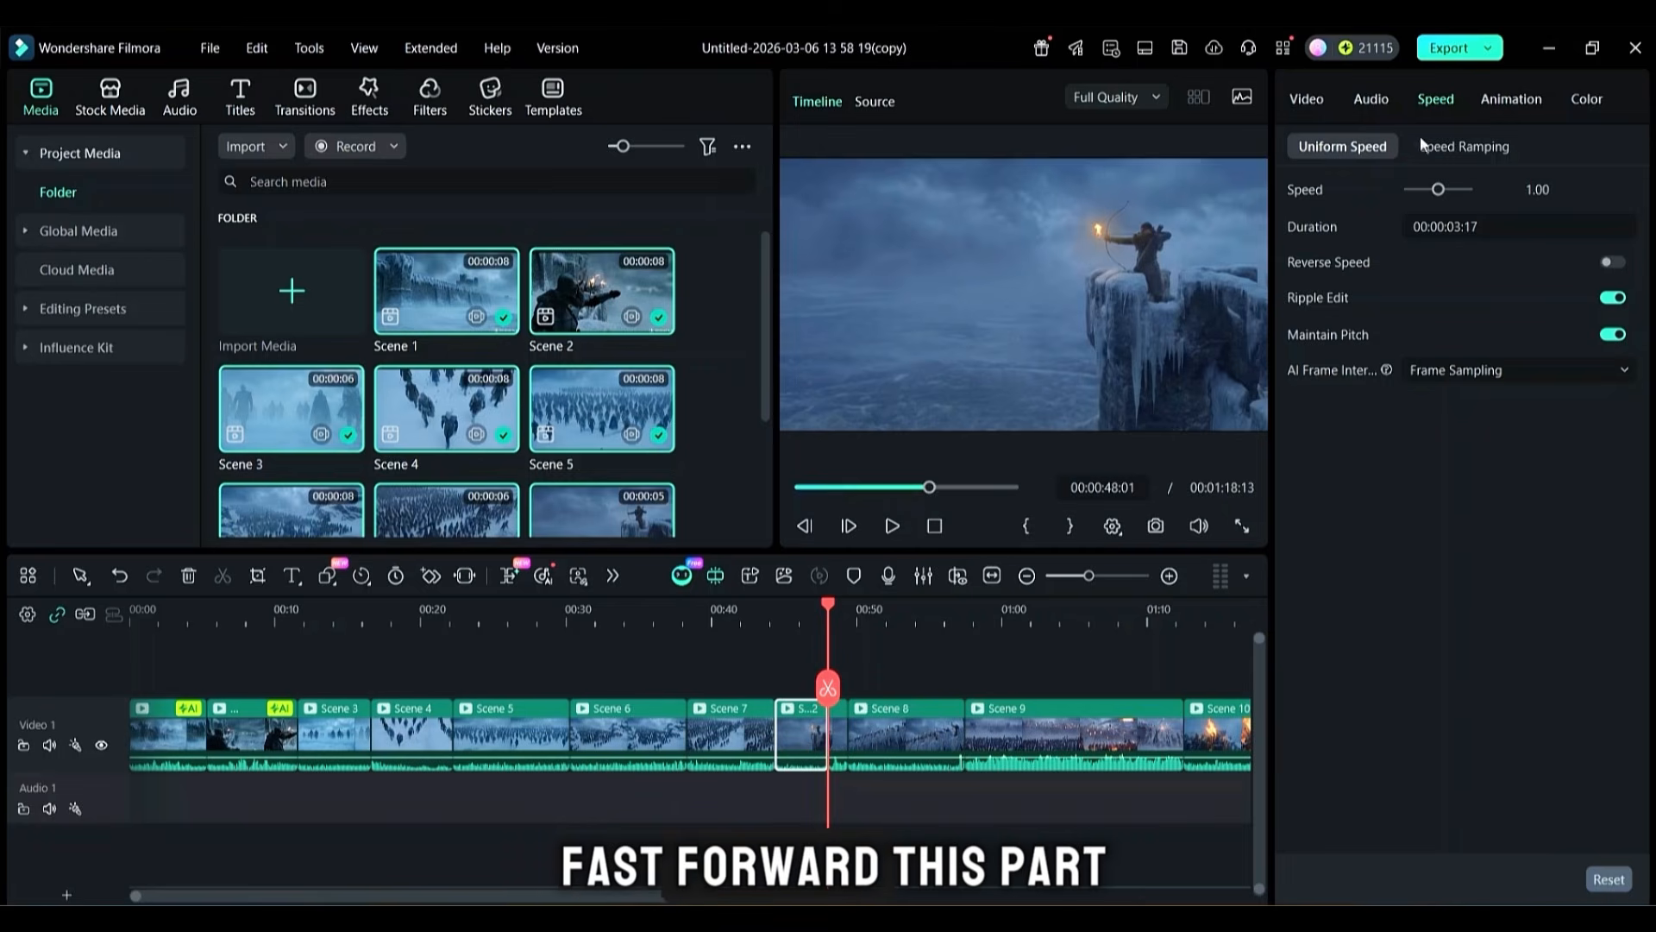
{"action": "left_click_drag", "start_coordinate": [1446, 197], "coordinate": [1448, 197]}
Step: Shorten the Scene 10 clip at the end of the timeline so the video ends at 00:01:12:22
{"action": "left_click_drag", "start_coordinate": [820, 653], "coordinate": [972, 628]}
{"action": "left_click", "coordinate": [949, 733]}
{"action": "left_click_drag", "start_coordinate": [941, 733], "coordinate": [994, 749]}
{"action": "left_click", "coordinate": [852, 756]}
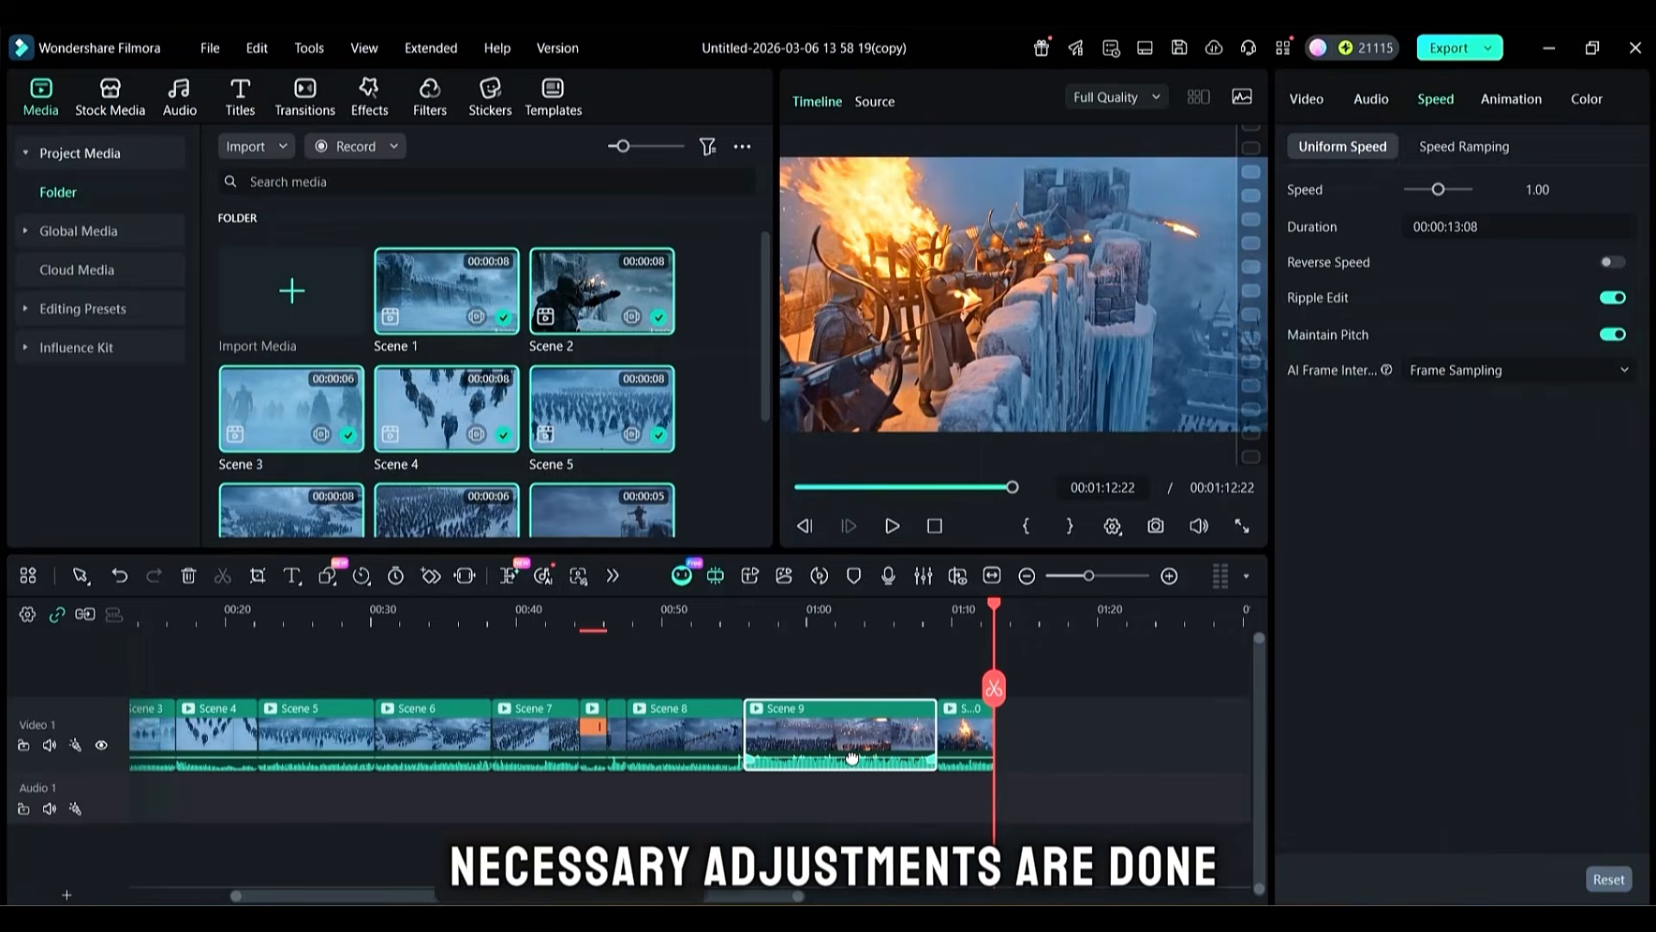
Step: Add Dissolve and Fade transitions at the cuts between Scenes 1, 2, 3, 4 and 5
{"action": "scroll", "coordinate": [683, 788], "scroll_direction": "up", "scroll_amount": 5}
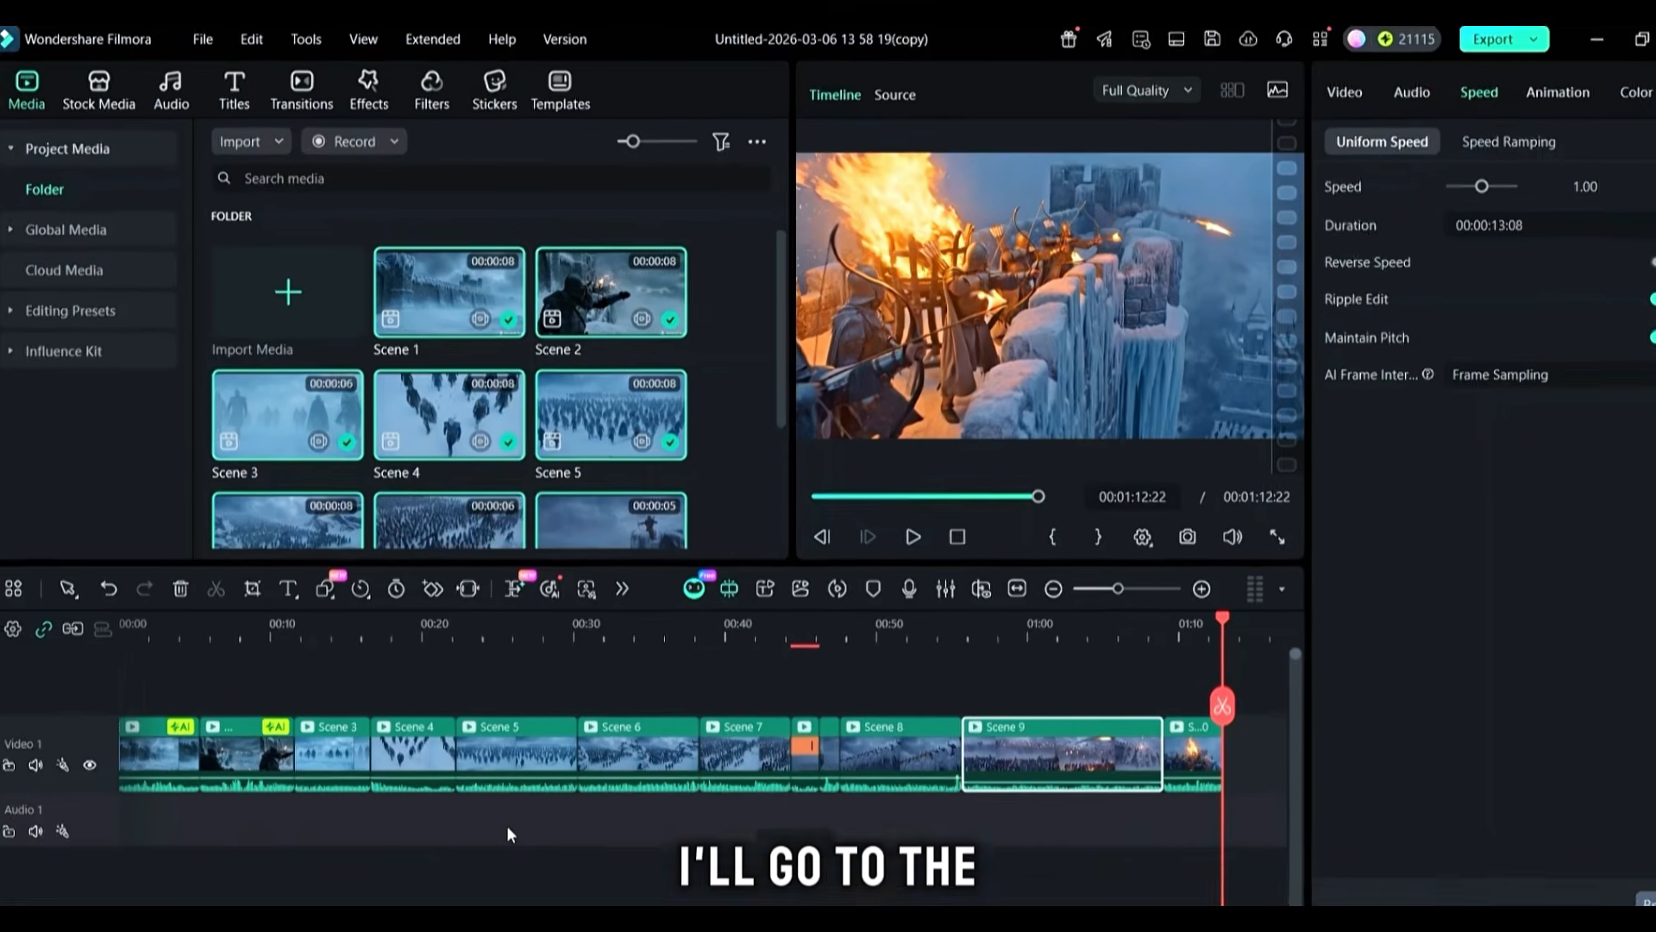
{"action": "left_click", "coordinate": [506, 824]}
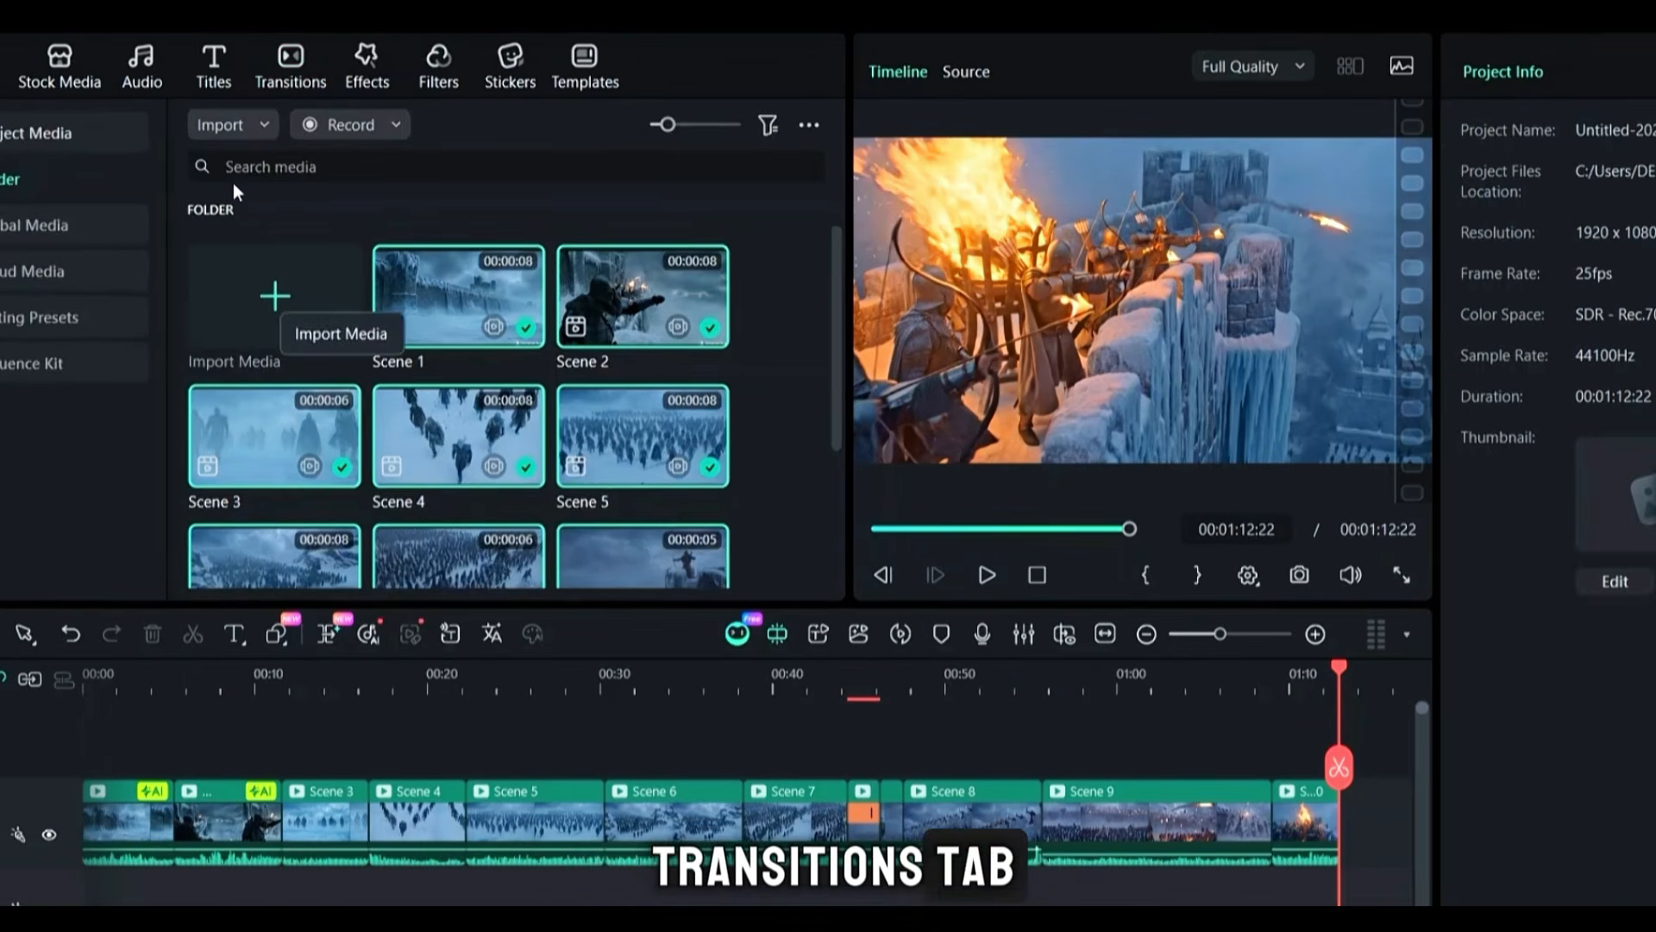
{"action": "left_click", "coordinate": [293, 93]}
{"action": "left_click_drag", "start_coordinate": [247, 256], "coordinate": [173, 819]}
{"action": "left_click_drag", "start_coordinate": [464, 255], "coordinate": [287, 863]}
{"action": "left_click_drag", "start_coordinate": [247, 255], "coordinate": [466, 824]}
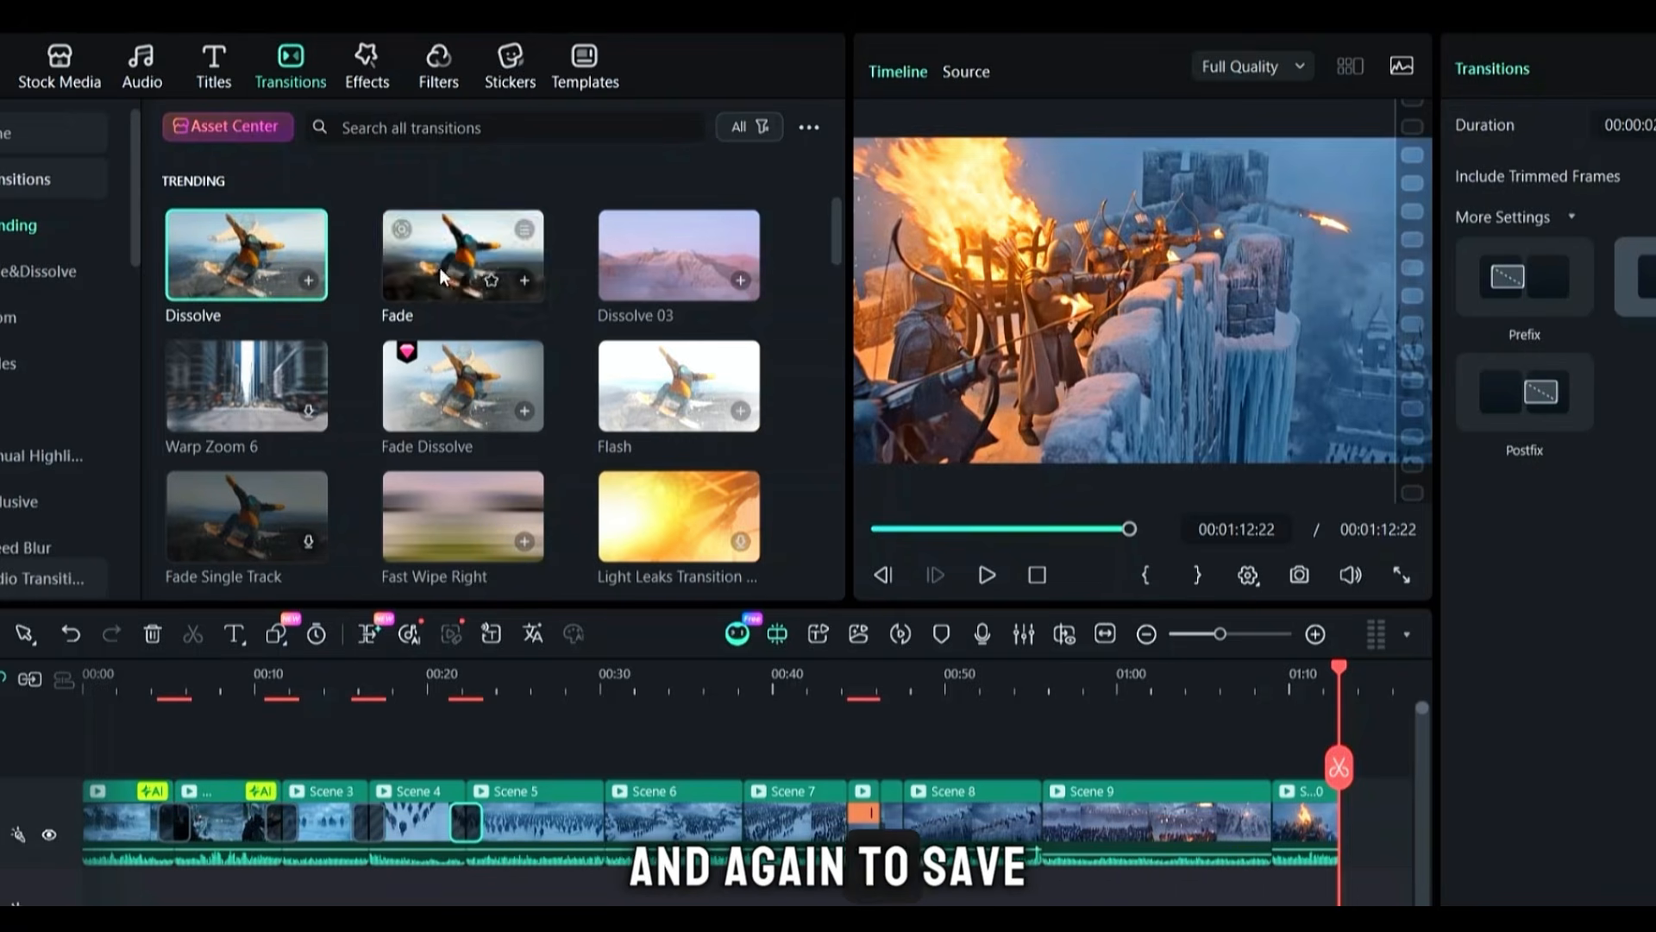
Step: Add Fade and Dissolve transitions at the remaining scene cuts and the end of Scene 10, and adjust the Scene 8–9 transition's length
{"action": "left_click_drag", "start_coordinate": [463, 255], "coordinate": [604, 822]}
{"action": "left_click_drag", "start_coordinate": [246, 255], "coordinate": [742, 822]}
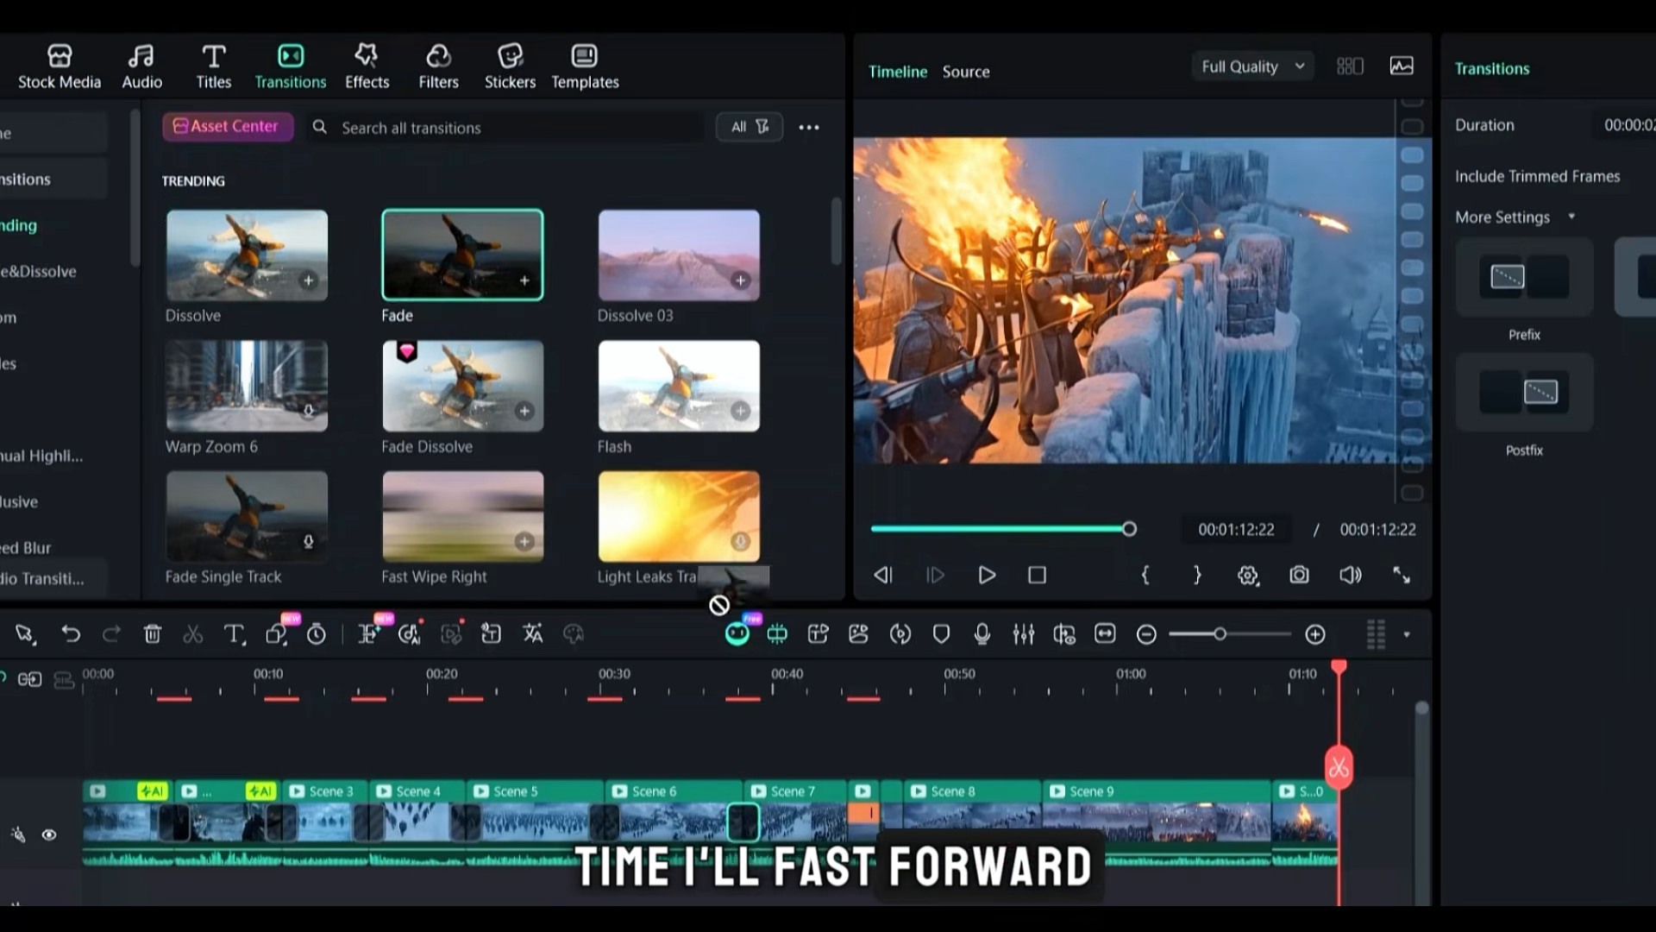
{"action": "left_click_drag", "start_coordinate": [463, 255], "coordinate": [897, 822]}
{"action": "left_click_drag", "start_coordinate": [247, 255], "coordinate": [1042, 822]}
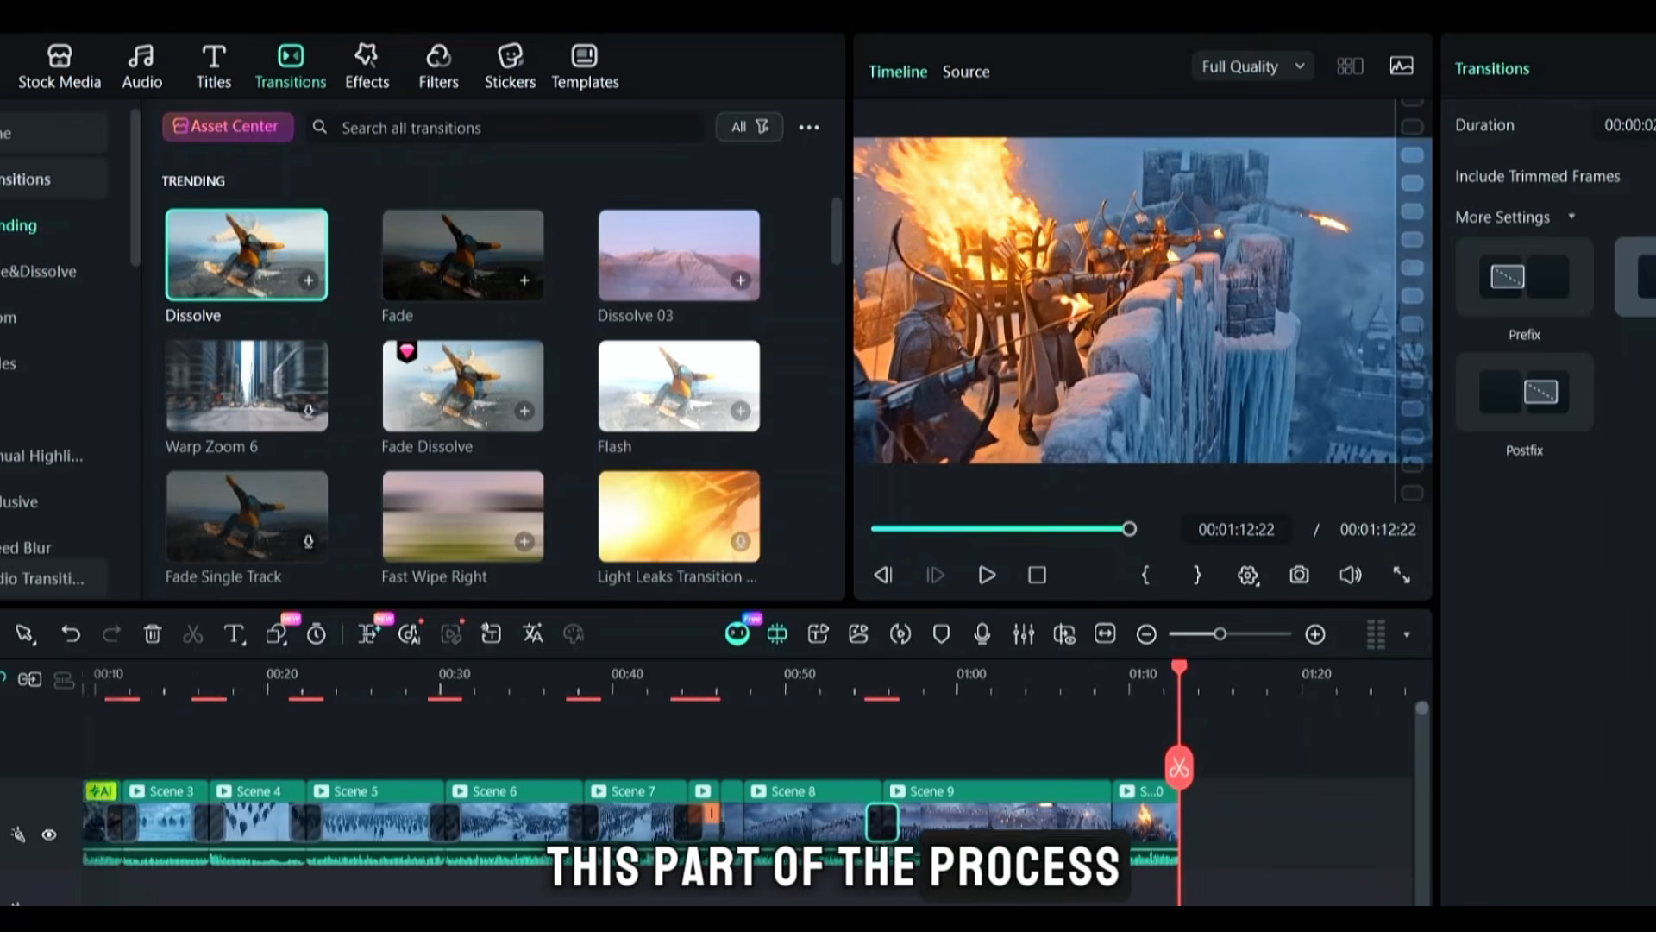
{"action": "left_click_drag", "start_coordinate": [463, 255], "coordinate": [1055, 824]}
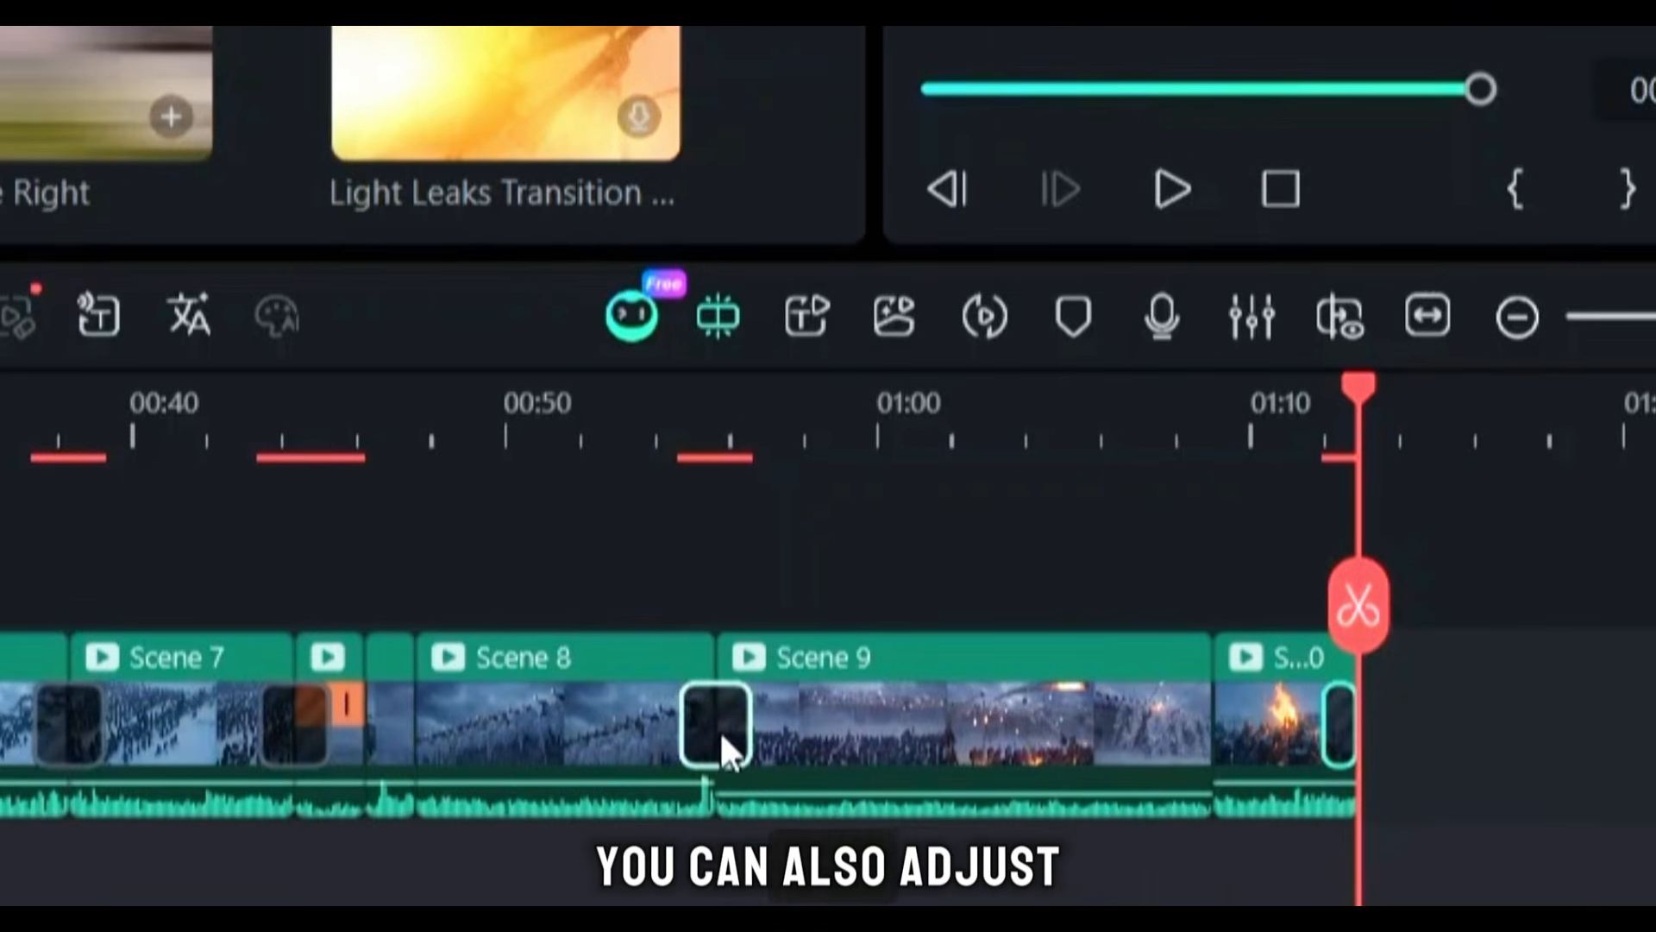
{"action": "mouse_move", "coordinate": [687, 728]}
{"action": "left_mouse_down"}
{"action": "mouse_move", "coordinate": [723, 729]}
{"action": "mouse_move", "coordinate": [691, 730]}
{"action": "left_mouse_up"}
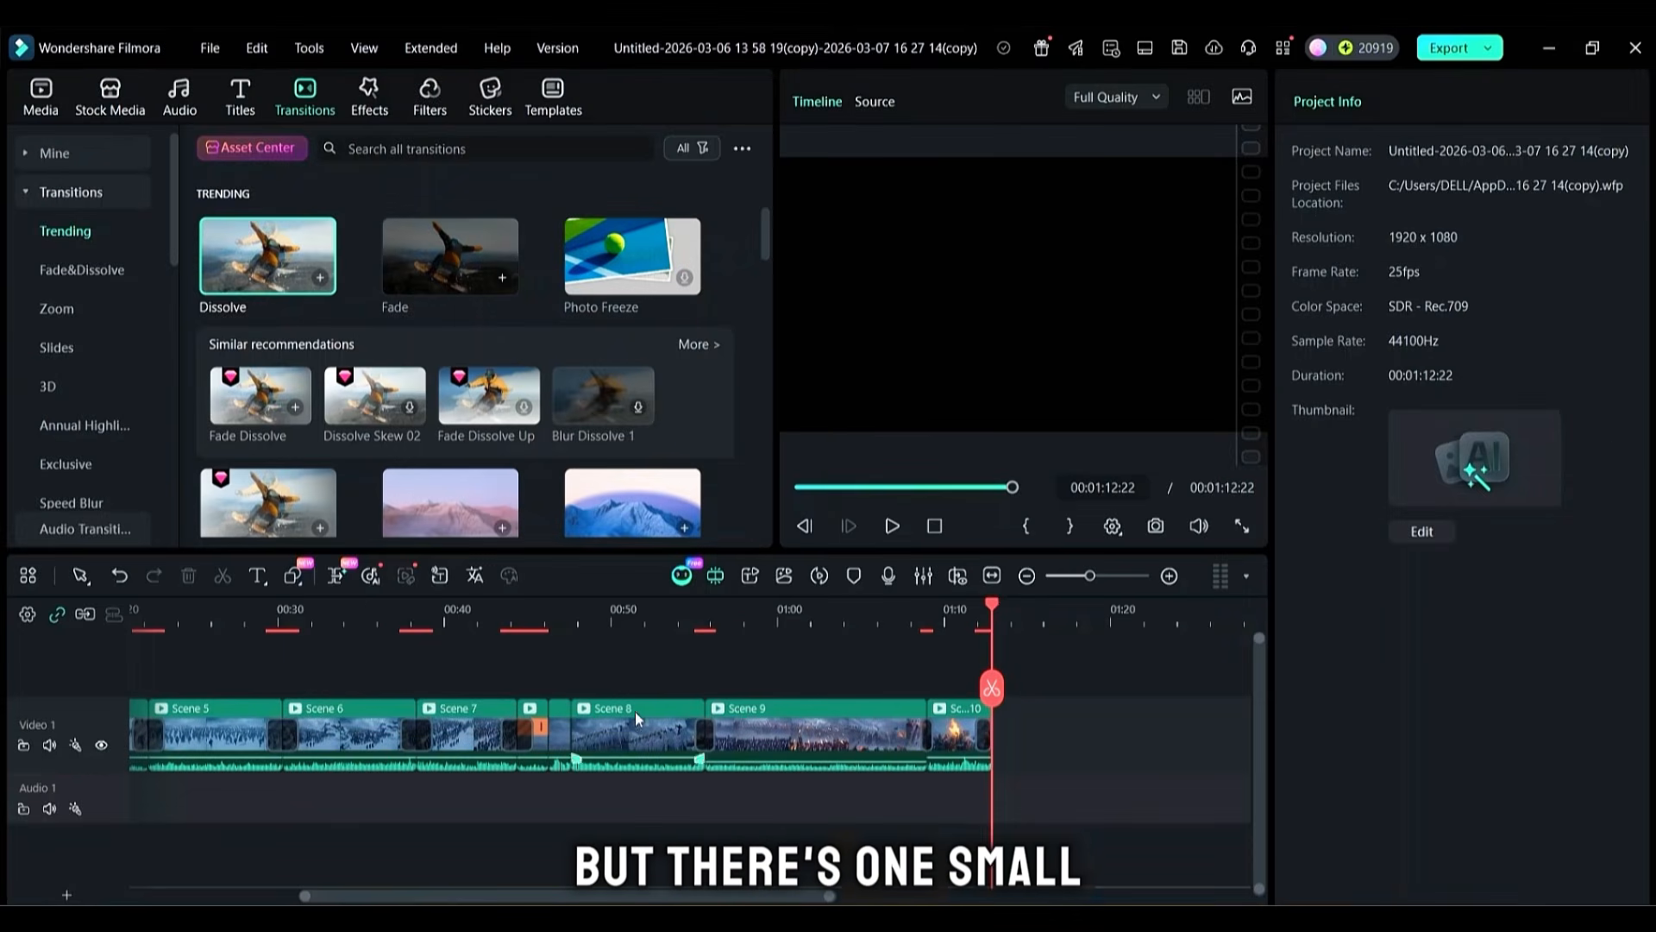
Step: Enhance the Scene 6 clip with the Topaz Starlight model of AI Video Enhancer and preview the clip
{"action": "scroll", "coordinate": [707, 678], "scroll_direction": "left", "scroll_amount": 1}
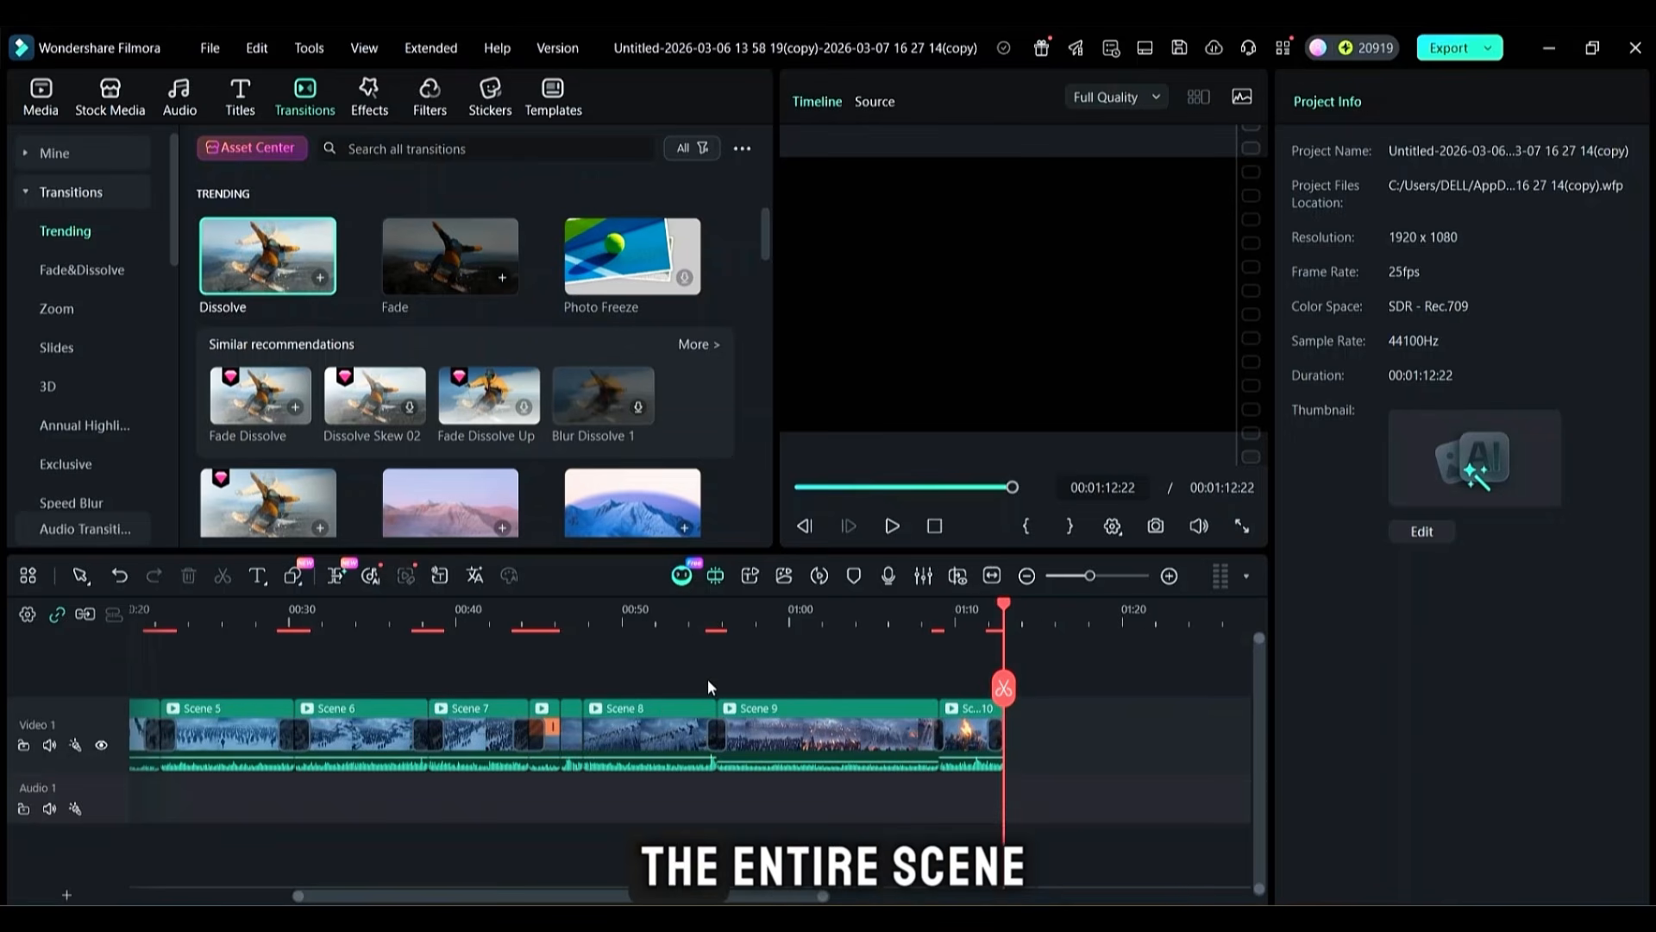
{"action": "left_click", "coordinate": [833, 619]}
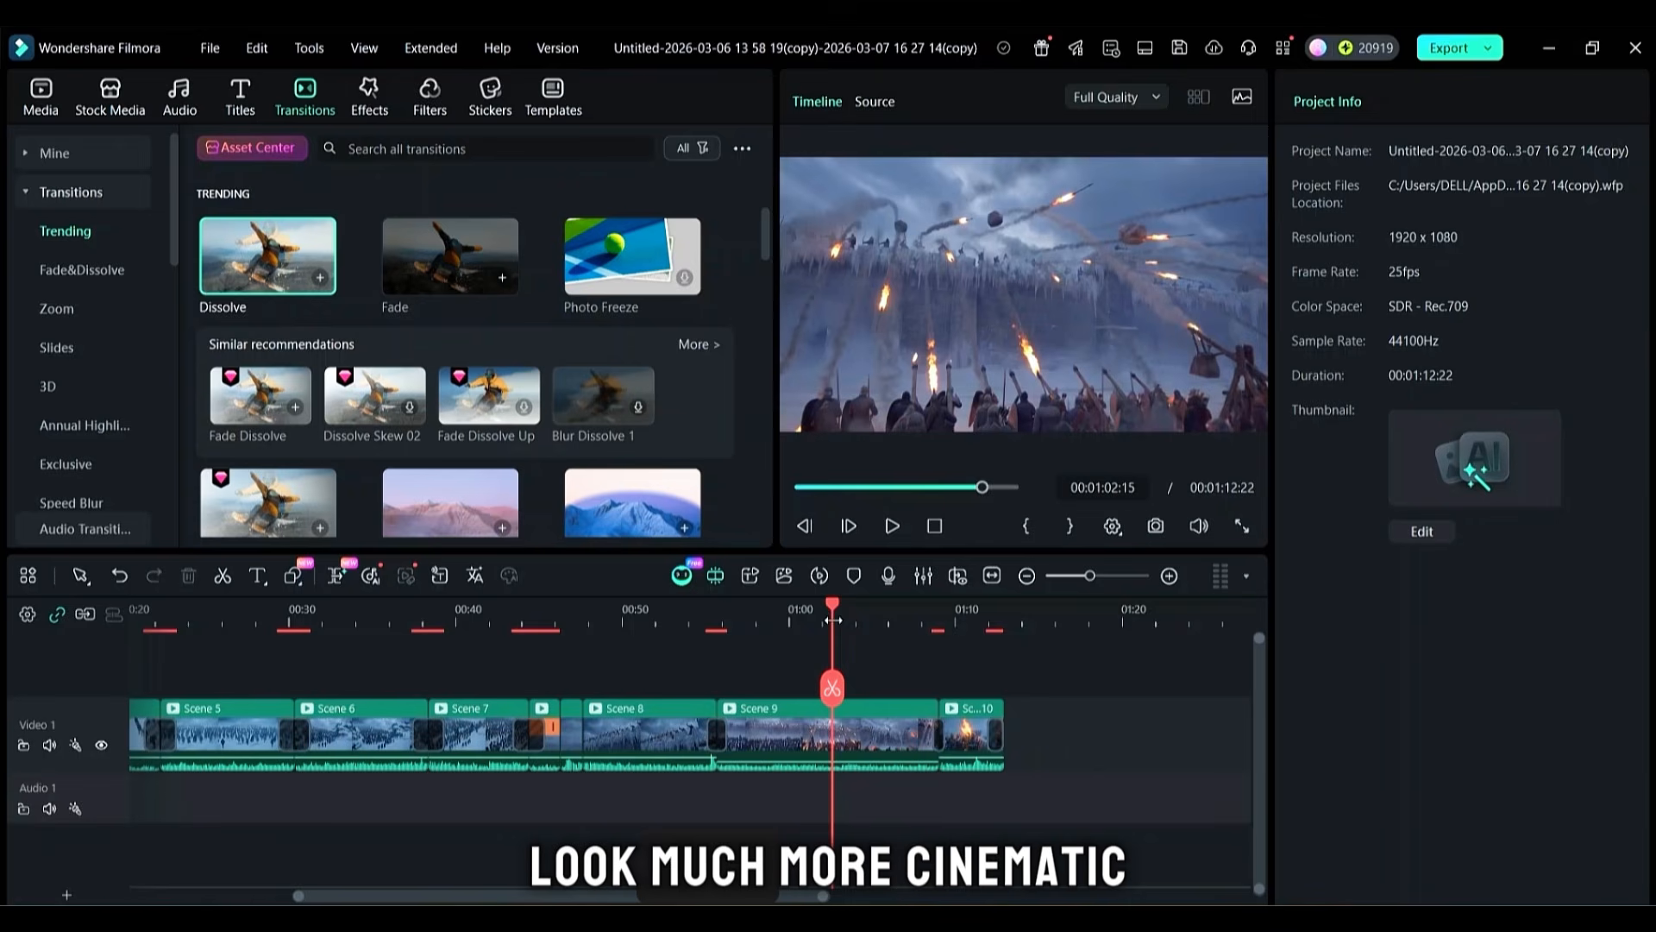
{"action": "scroll", "coordinate": [568, 666], "scroll_direction": "left", "scroll_amount": 5}
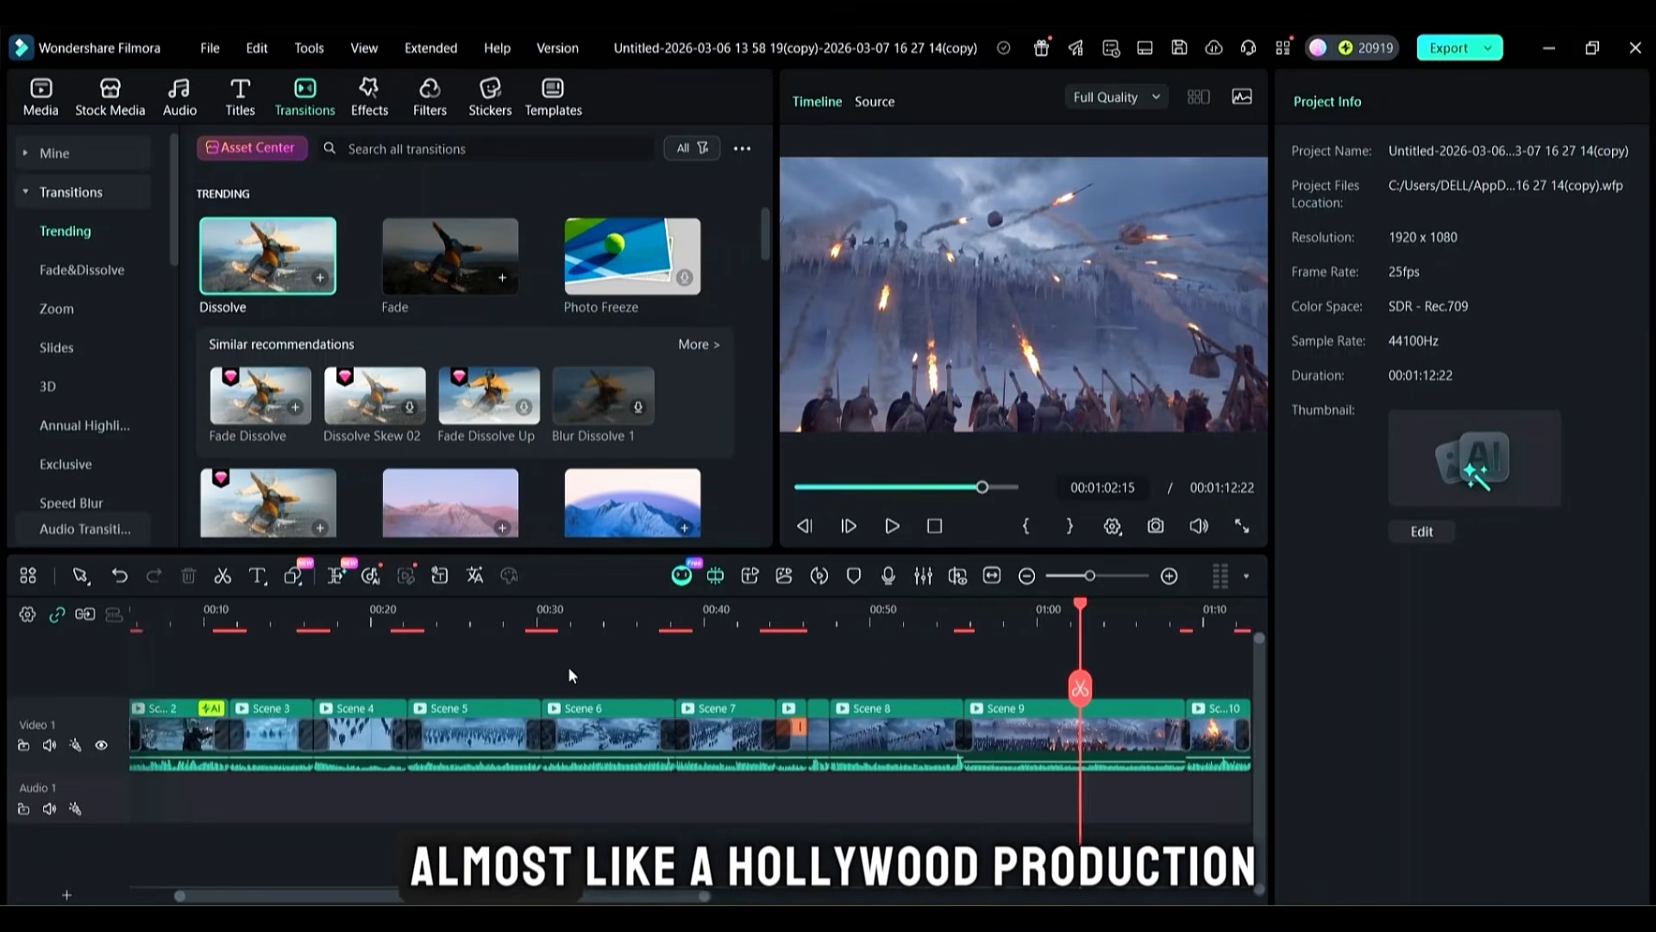
{"action": "scroll", "coordinate": [567, 666], "scroll_direction": "left", "scroll_amount": 2}
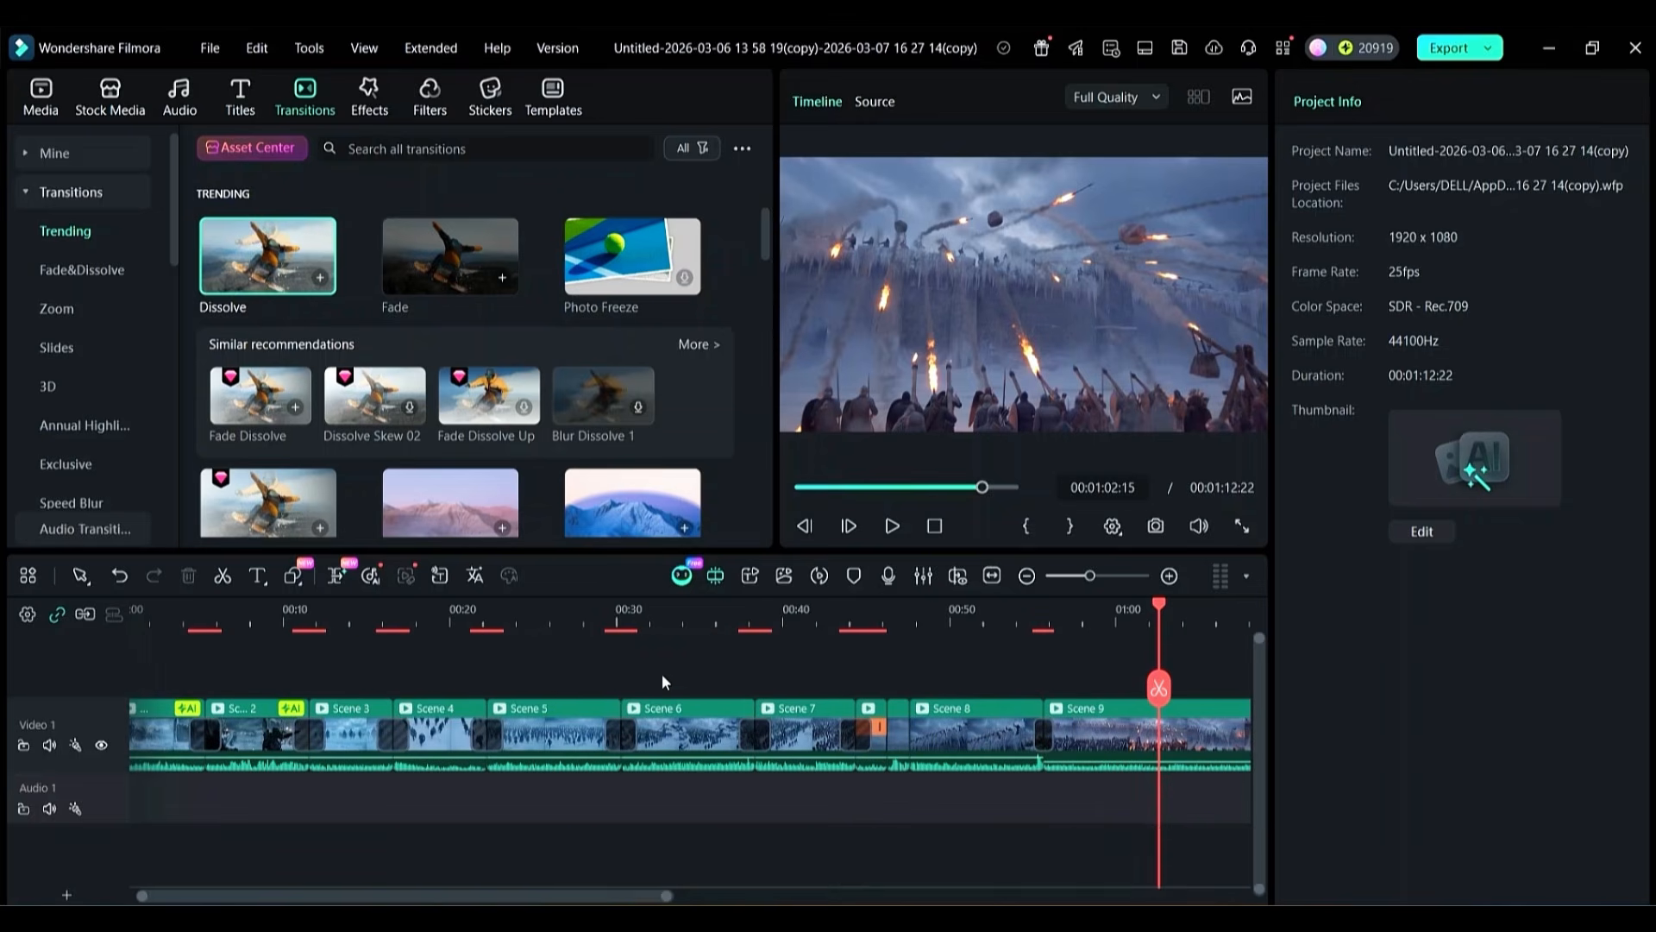
{"action": "left_click", "coordinate": [670, 624]}
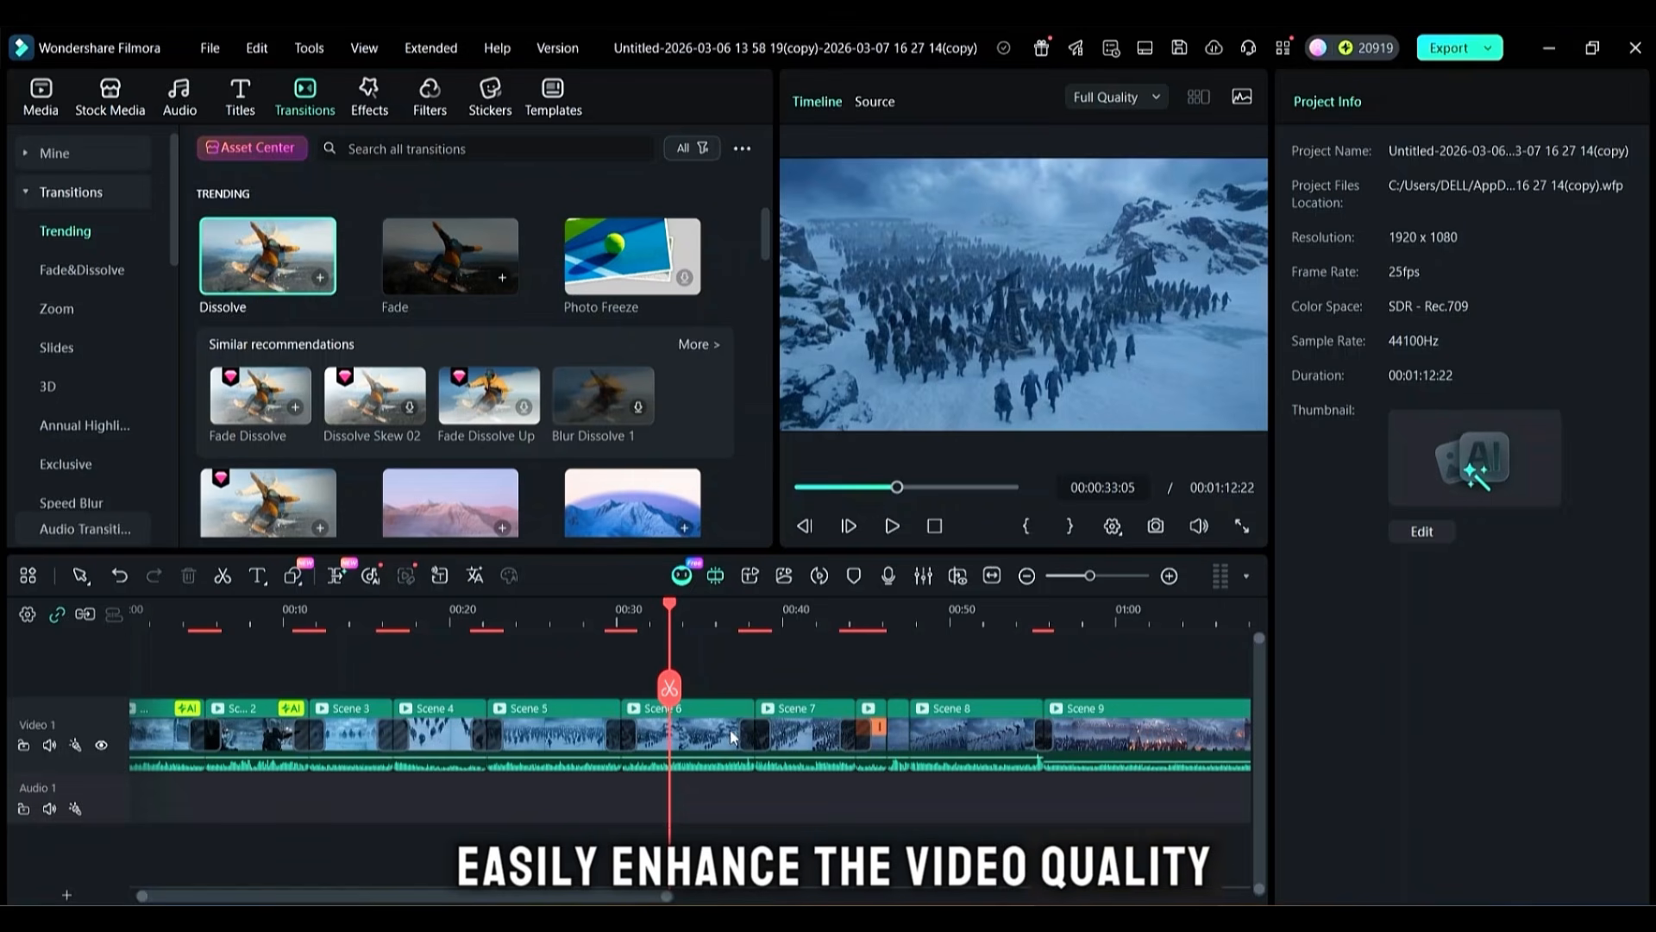
{"action": "left_click", "coordinate": [704, 734]}
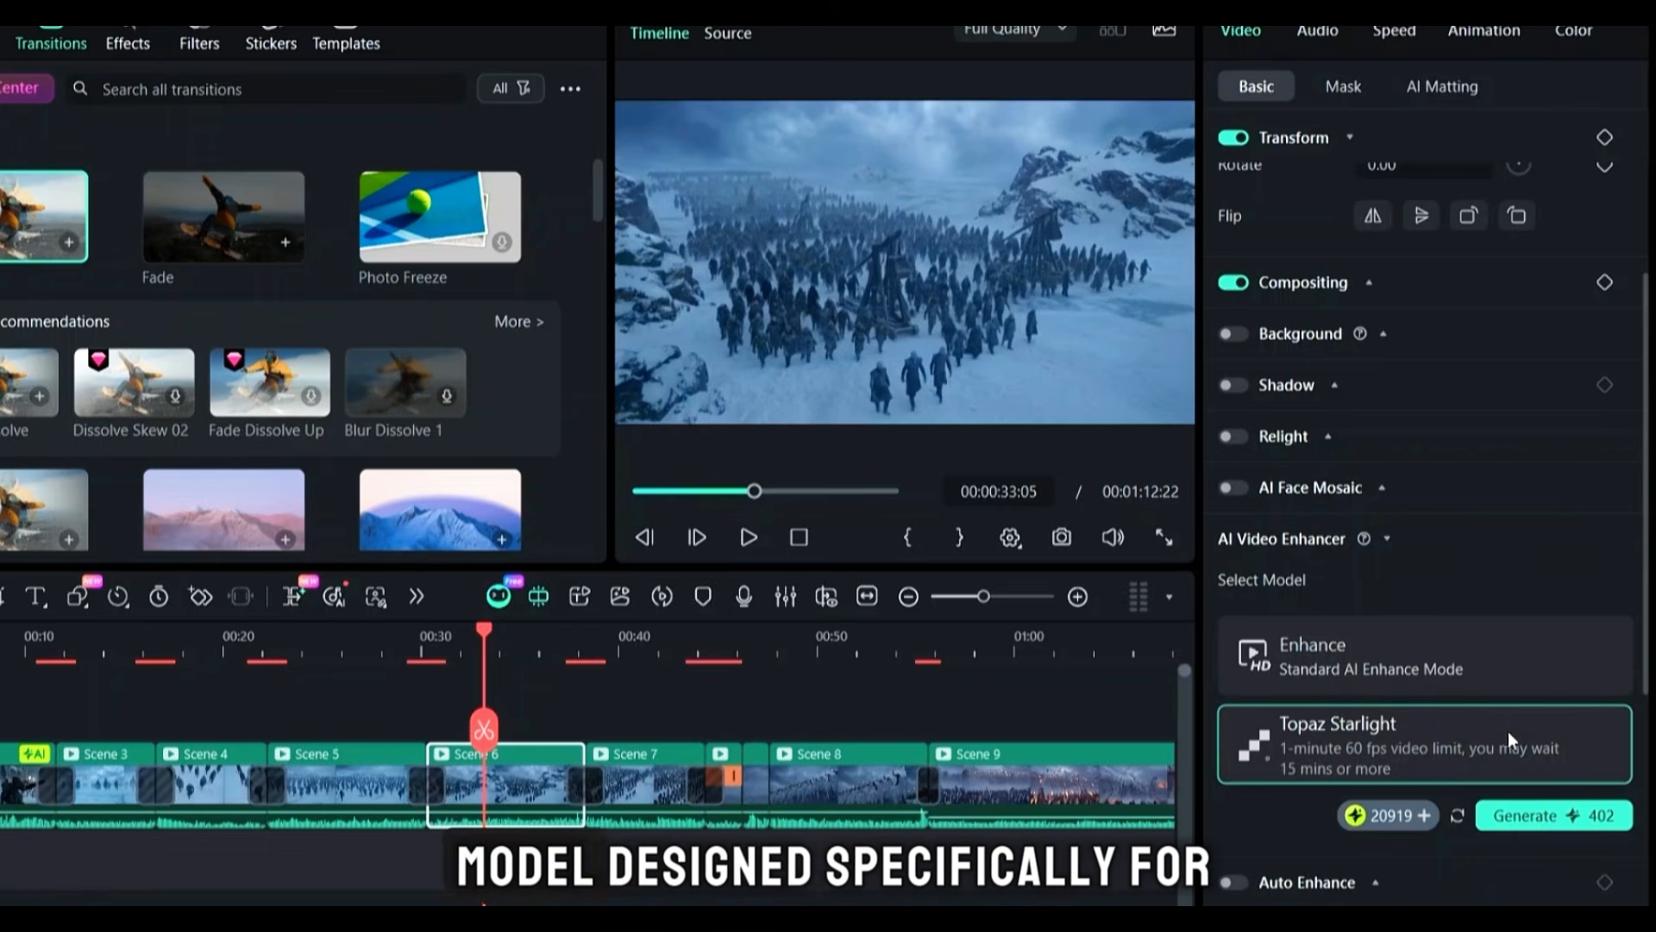
{"action": "left_click", "coordinate": [1581, 820]}
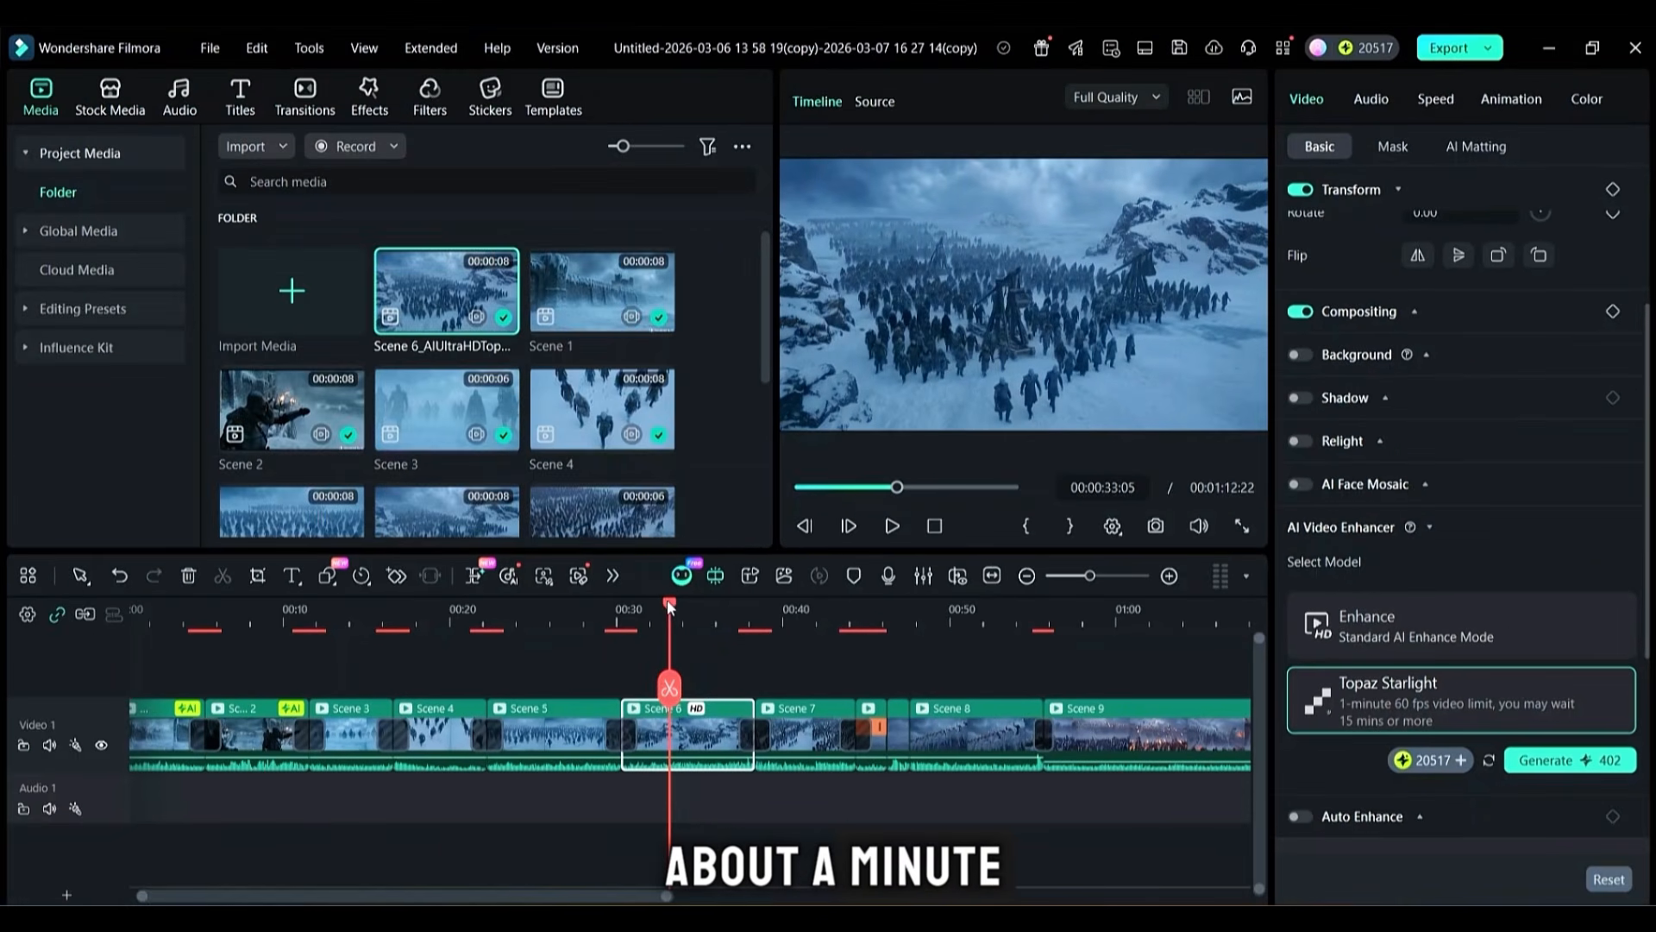
{"action": "left_click_drag", "start_coordinate": [668, 604], "coordinate": [628, 596]}
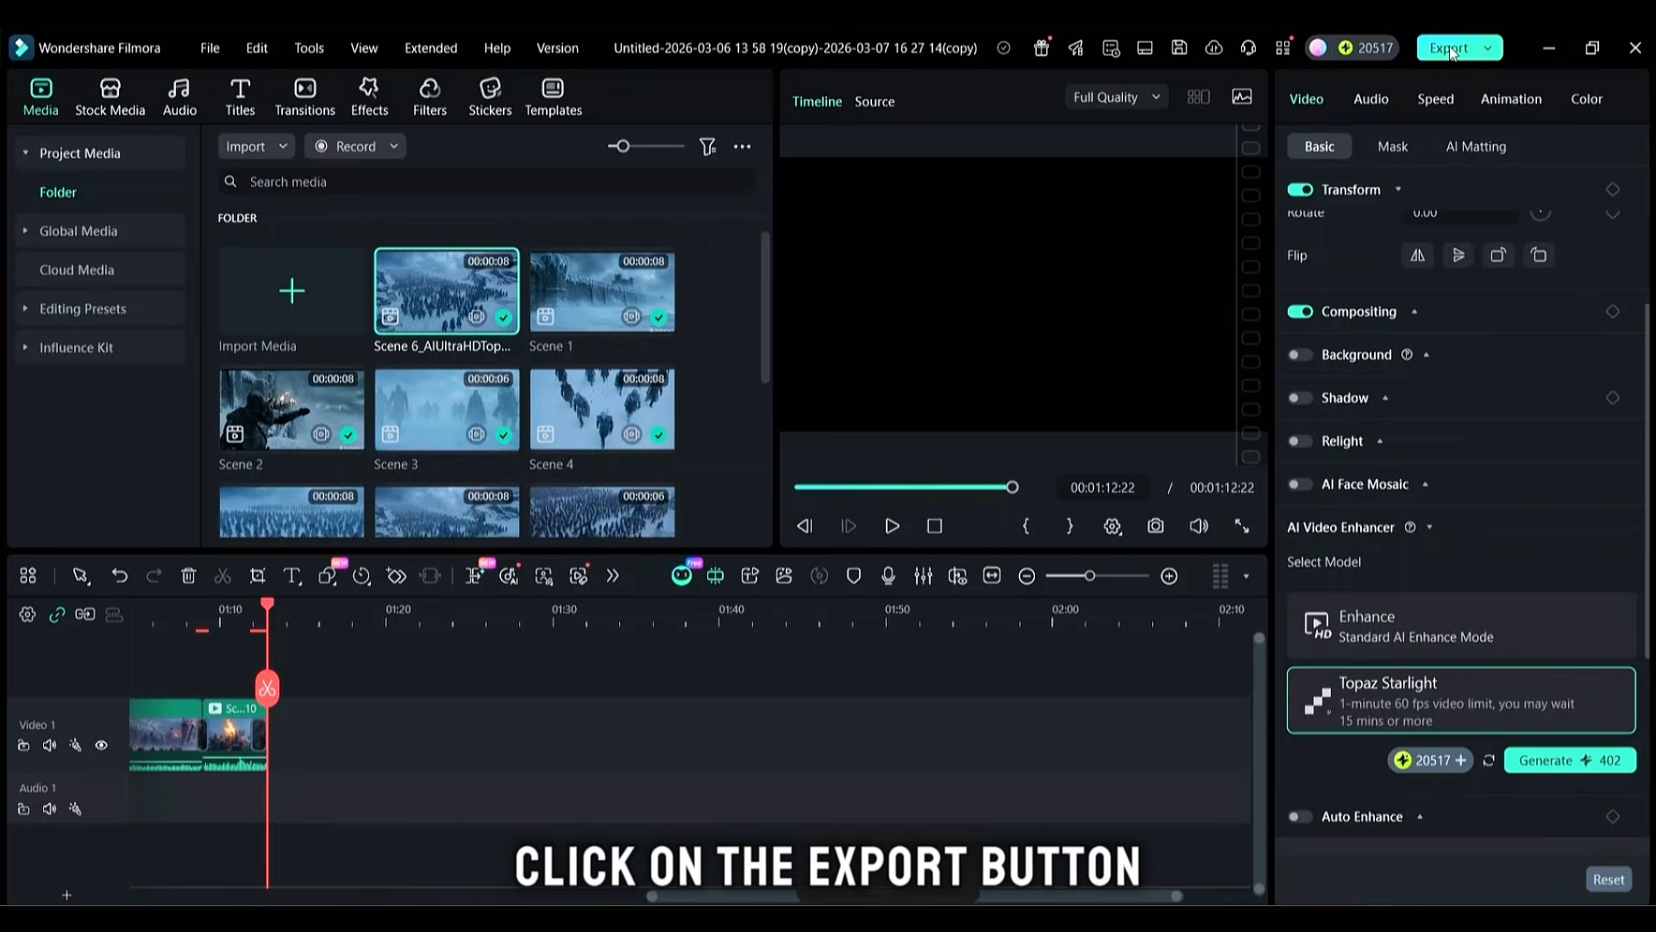
Step: Open the local export settings and set the video resolution to 3840*2160
{"action": "left_click", "coordinate": [1449, 48]}
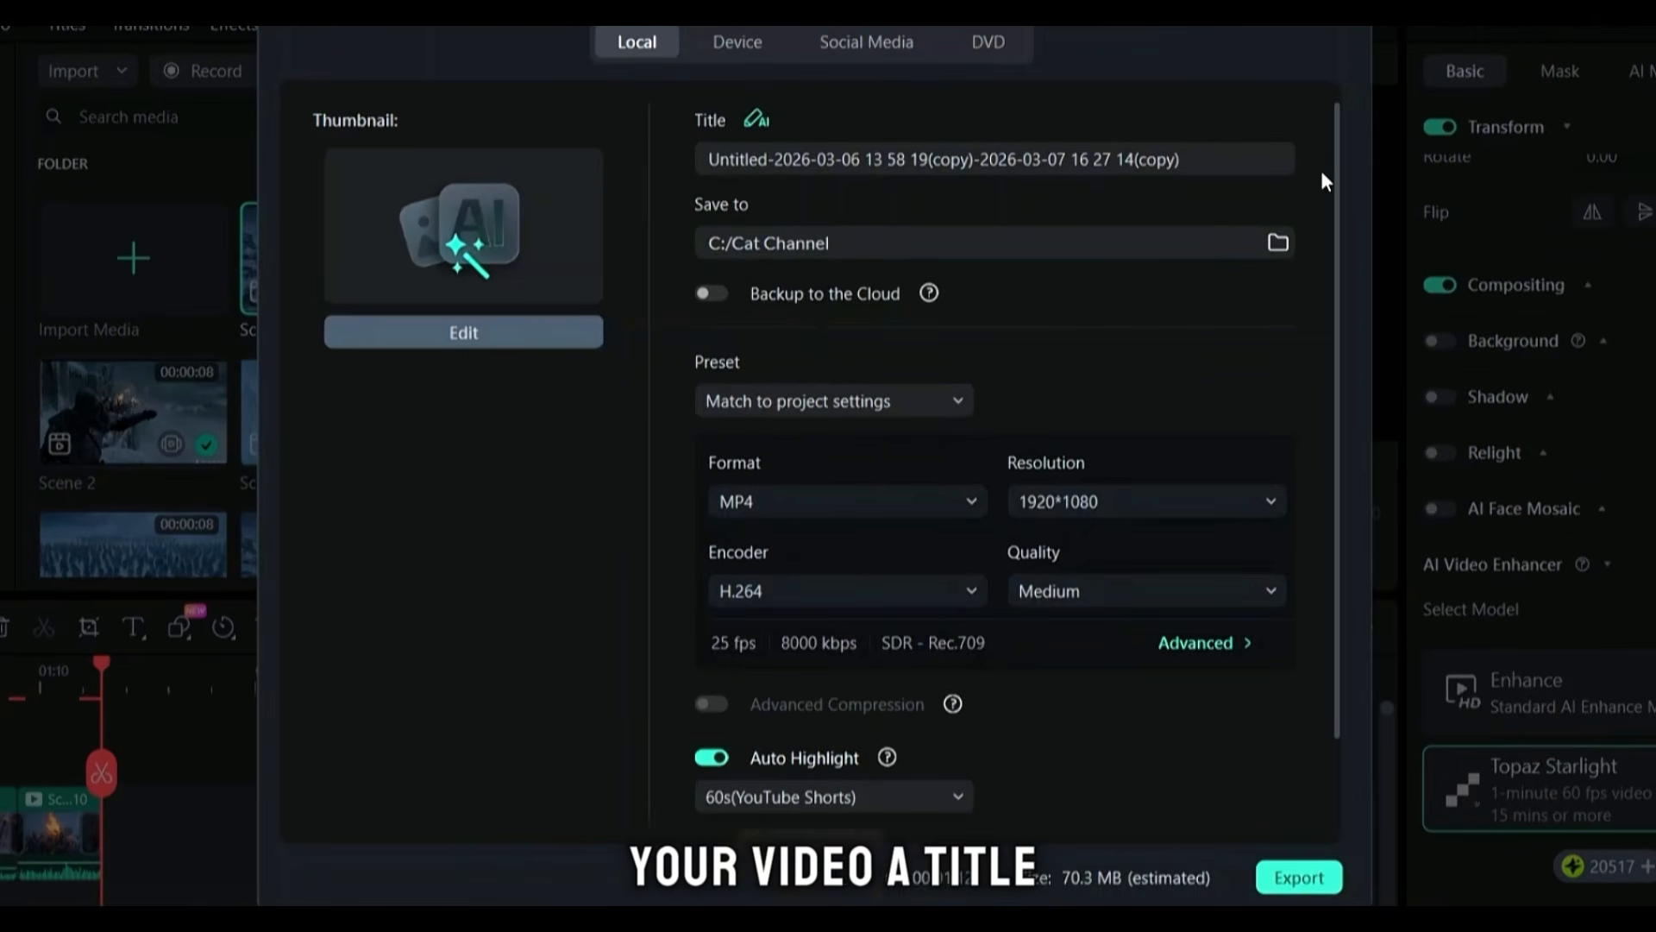
{"action": "left_click", "coordinate": [1142, 510]}
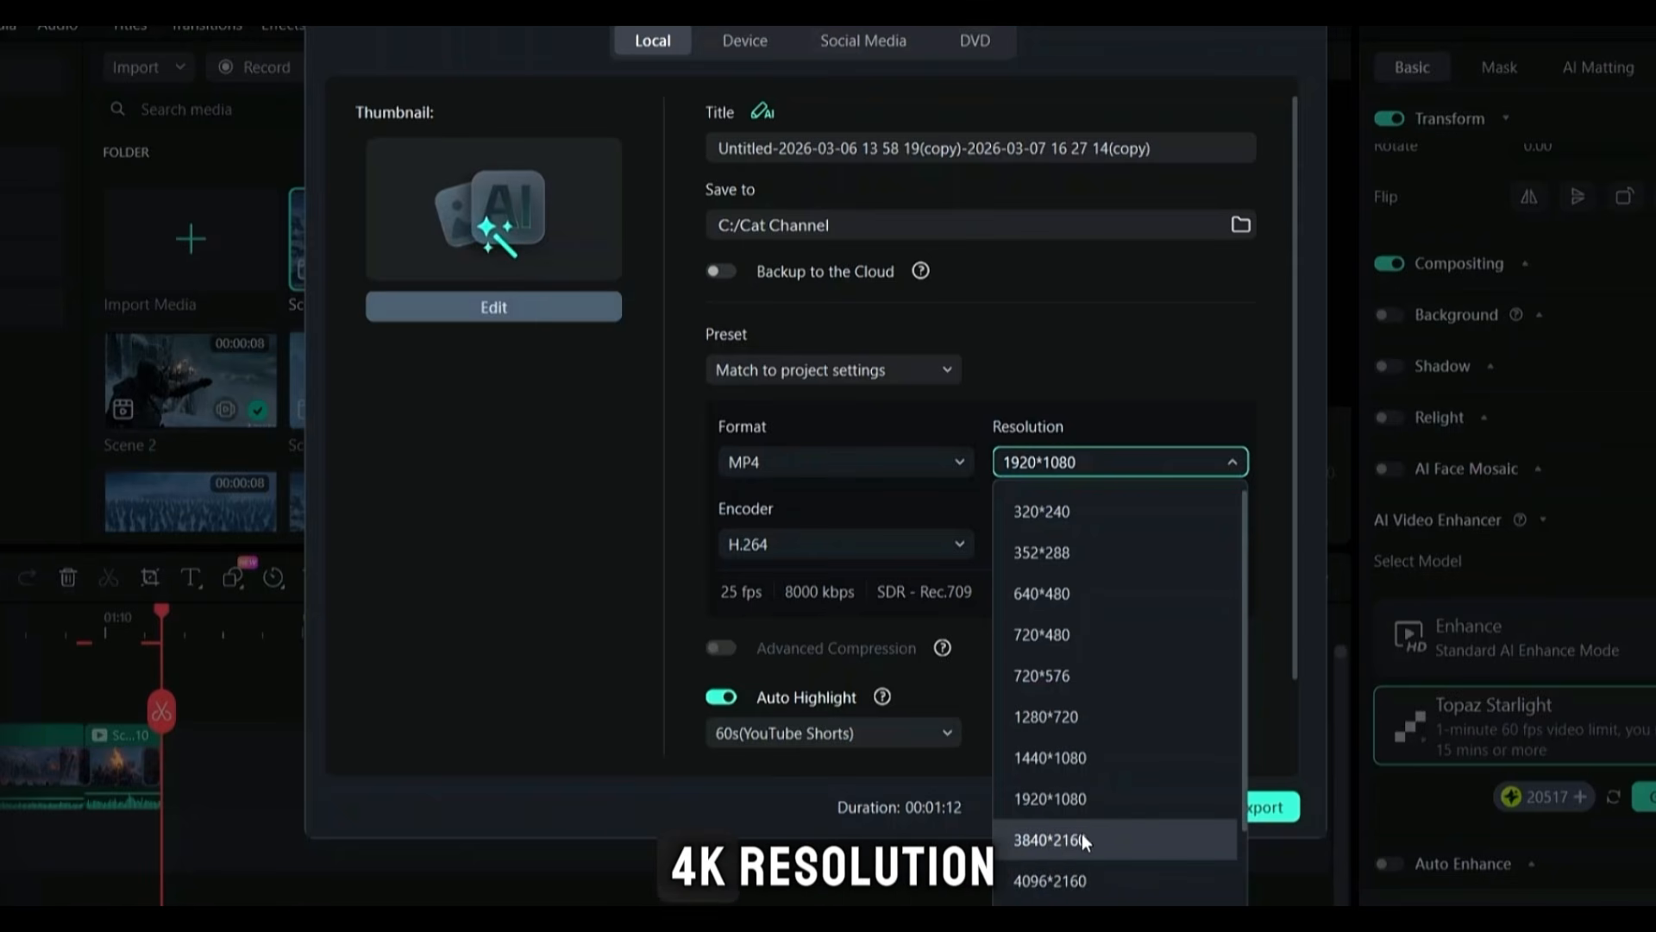
{"action": "left_click", "coordinate": [1068, 794]}
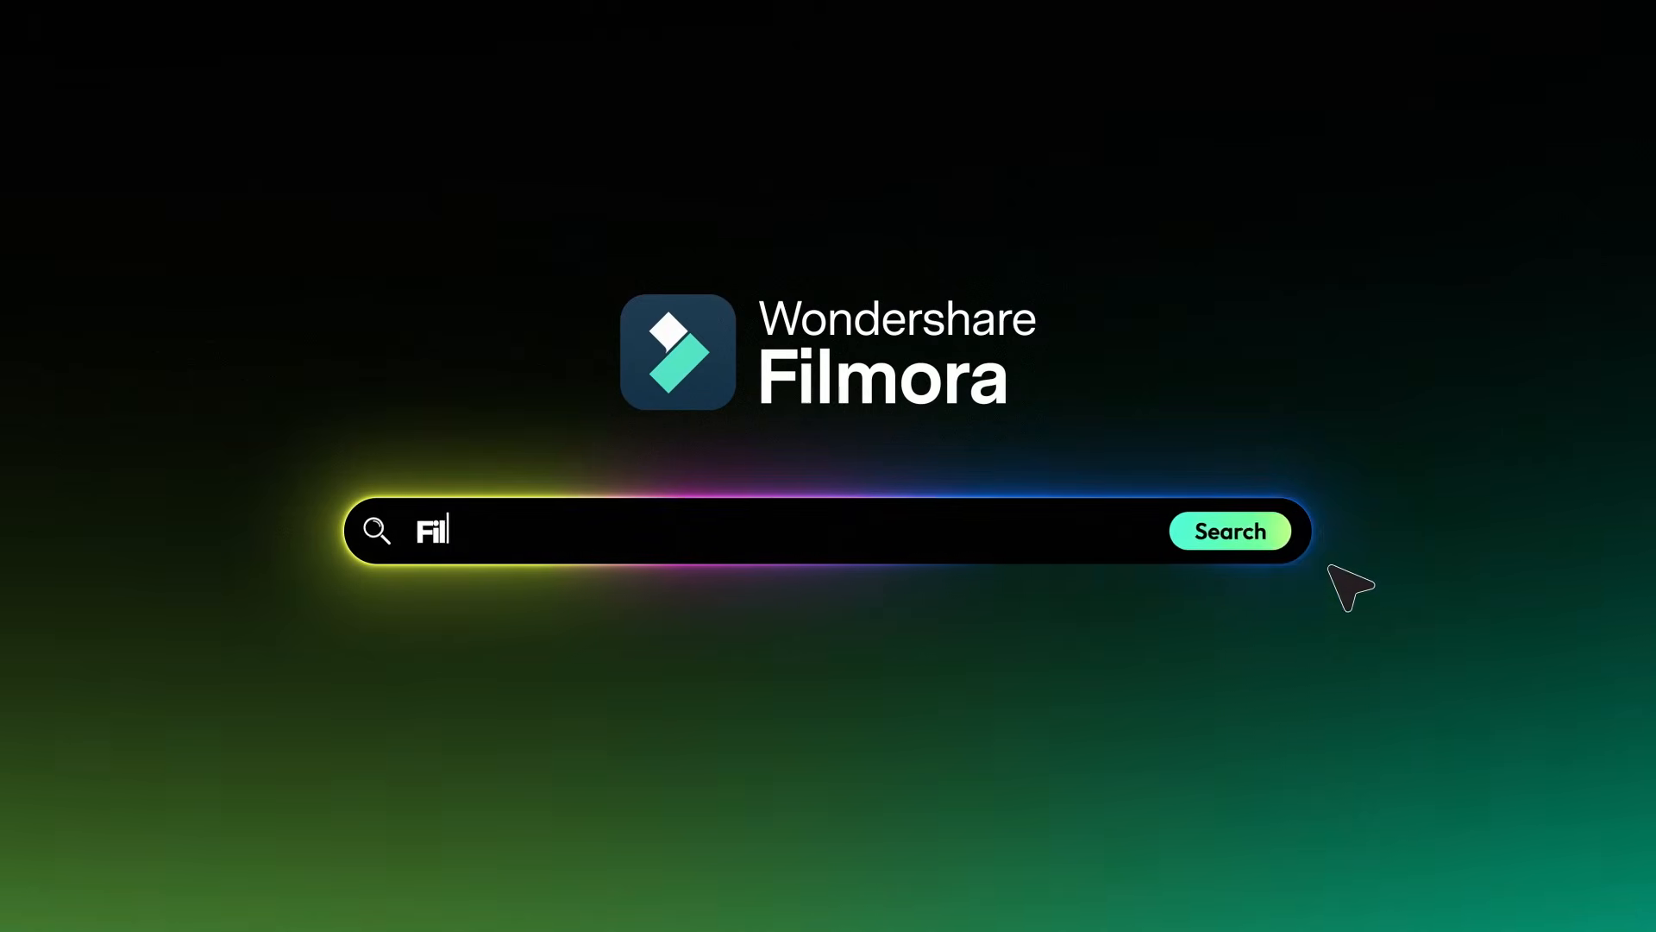
{"action": "type", "text": "mora 15"}
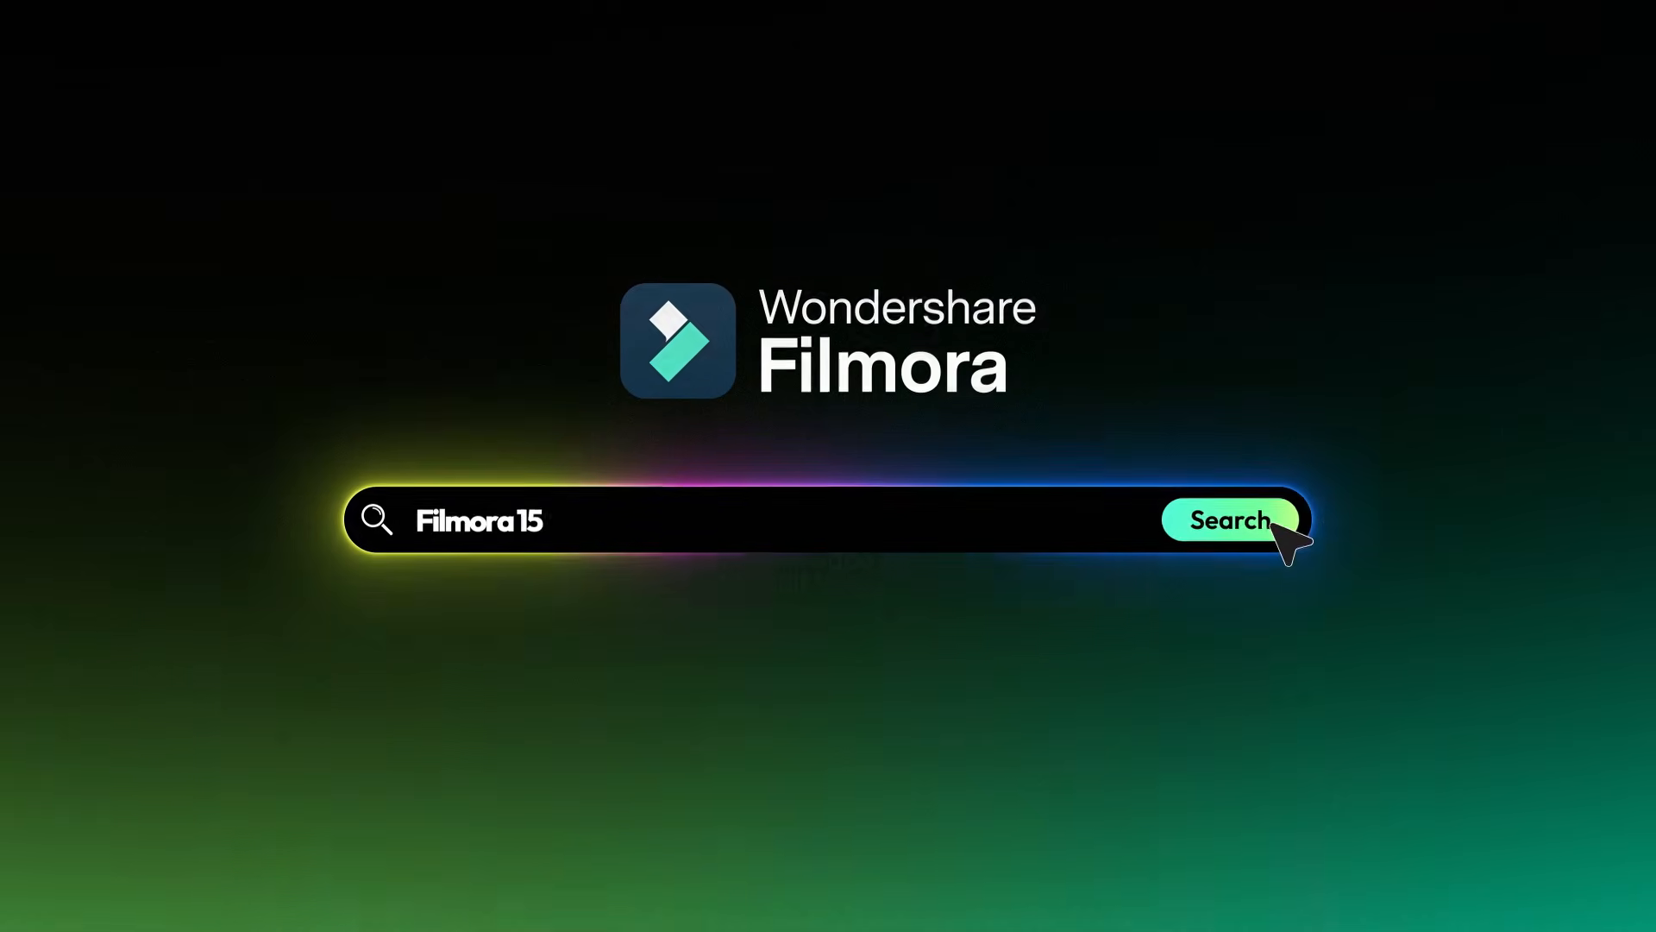
{"action": "left_click", "coordinate": [1226, 525]}
{"action": "left_click", "coordinate": [472, 252]}
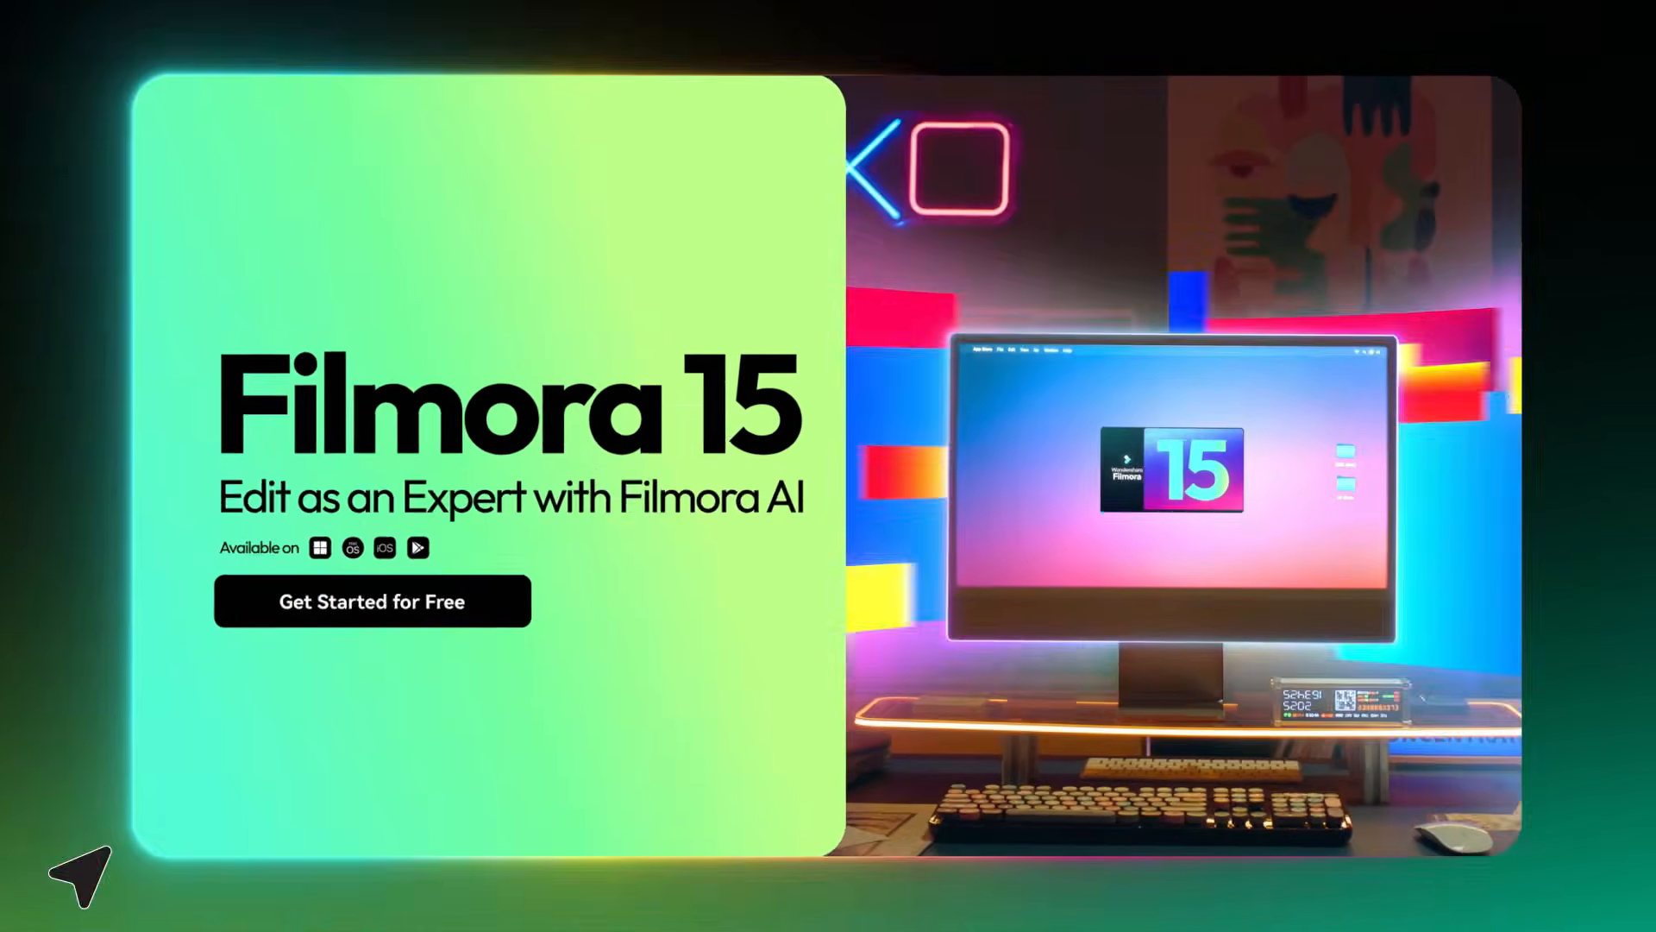